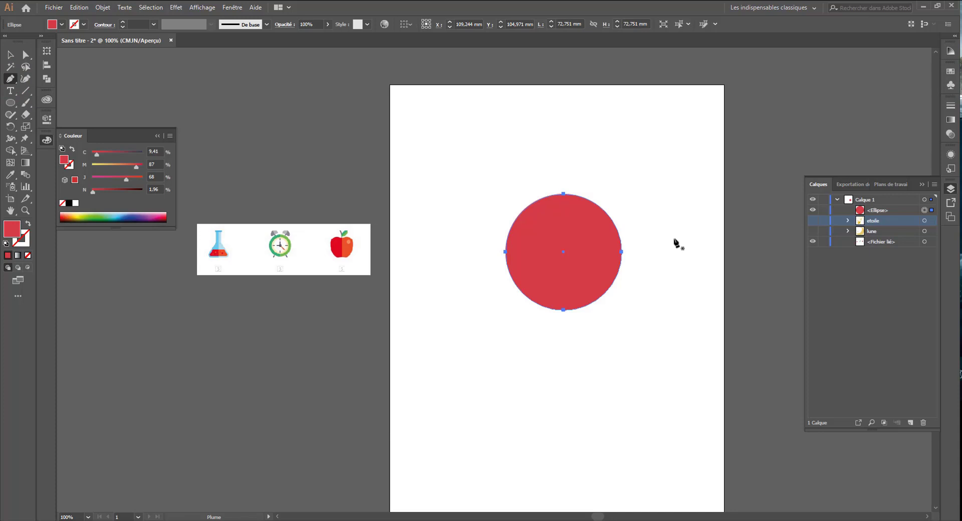
click(565, 194)
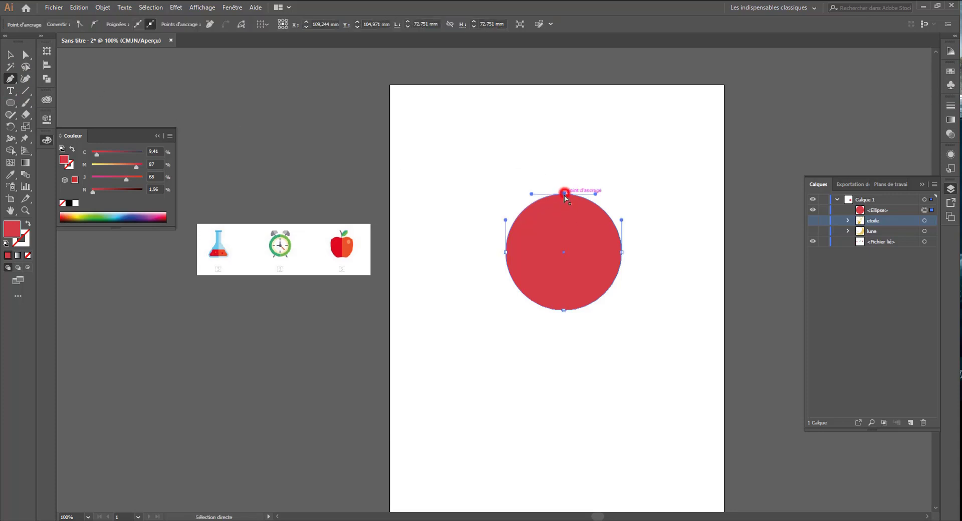
drag(563, 196, 563, 216)
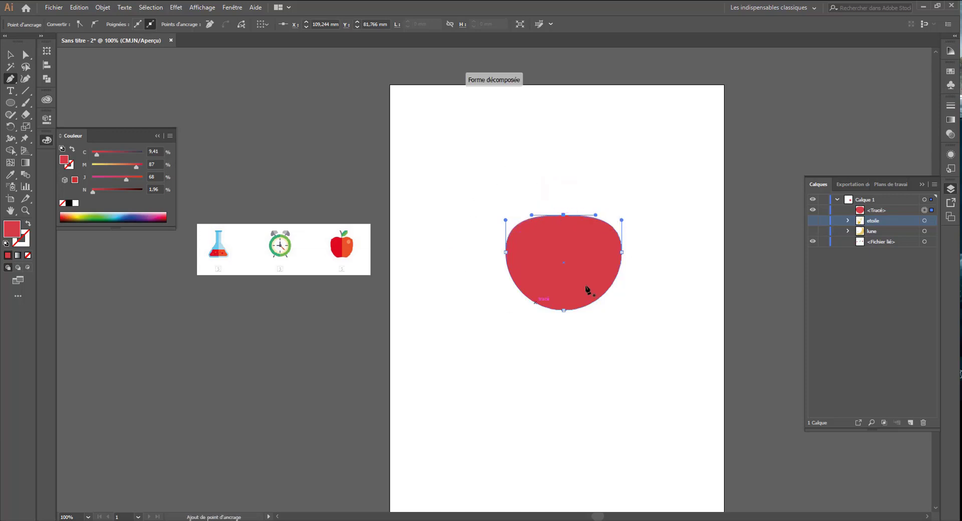
key(ctrl+z)
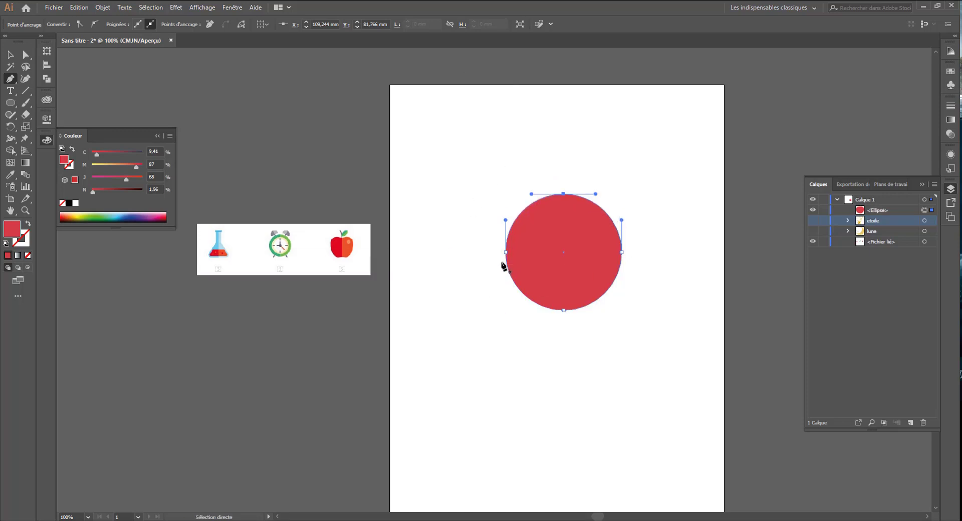
Add an anchor point on the circle's upper-left edge and place a horizontal ruler guide through it at about Y 77 mm
click(526, 208)
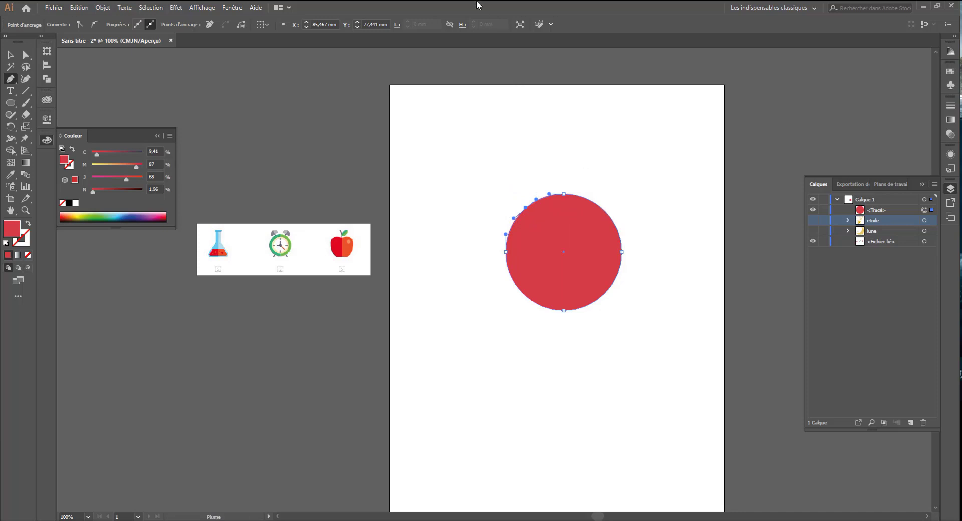
key(ctrl+r)
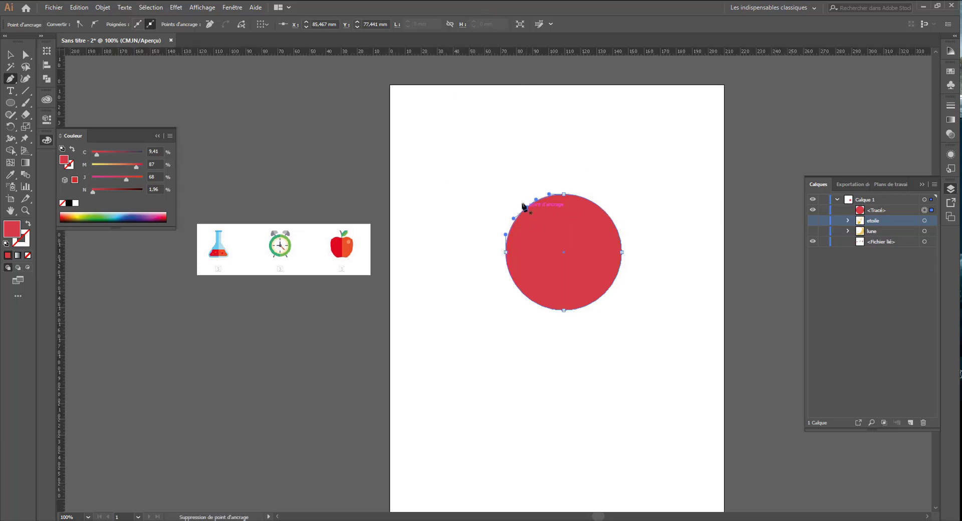
drag(469, 52, 507, 208)
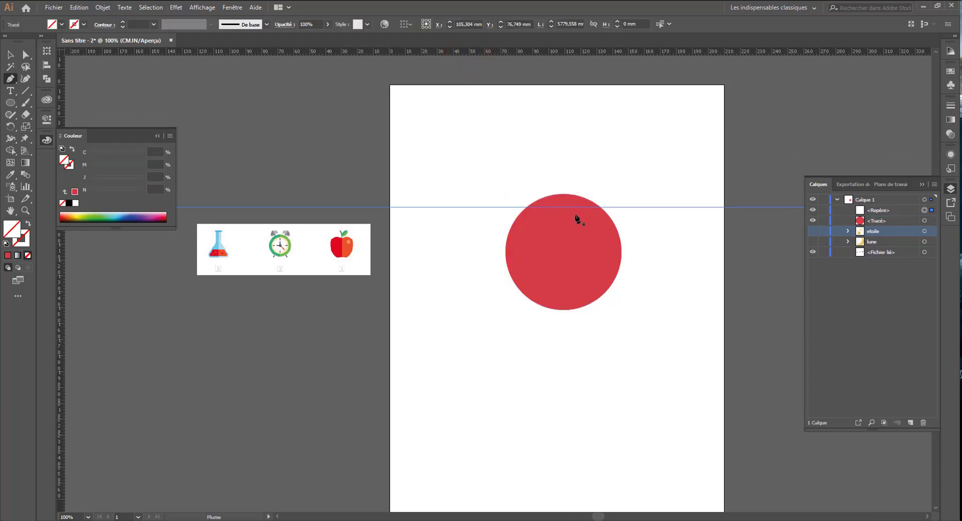
click(601, 207)
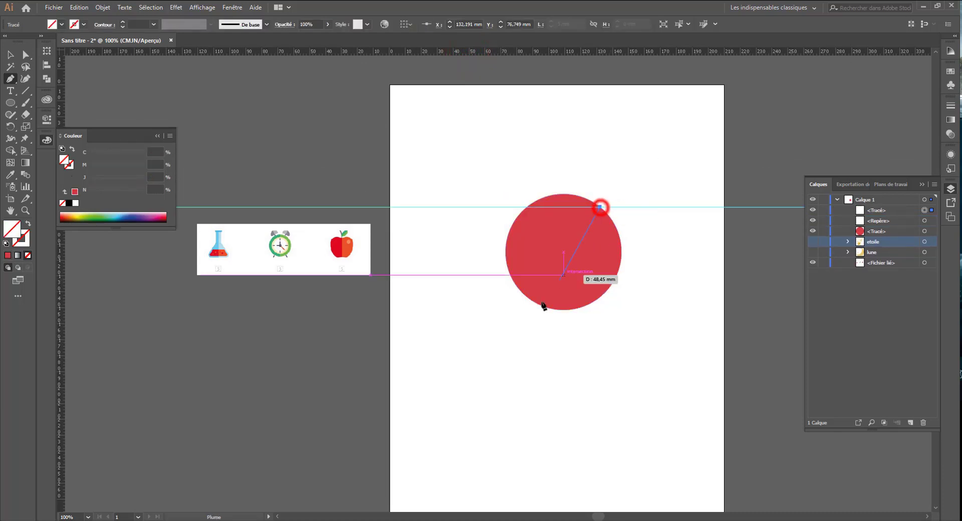
ctrl+click(558, 226)
click(601, 207)
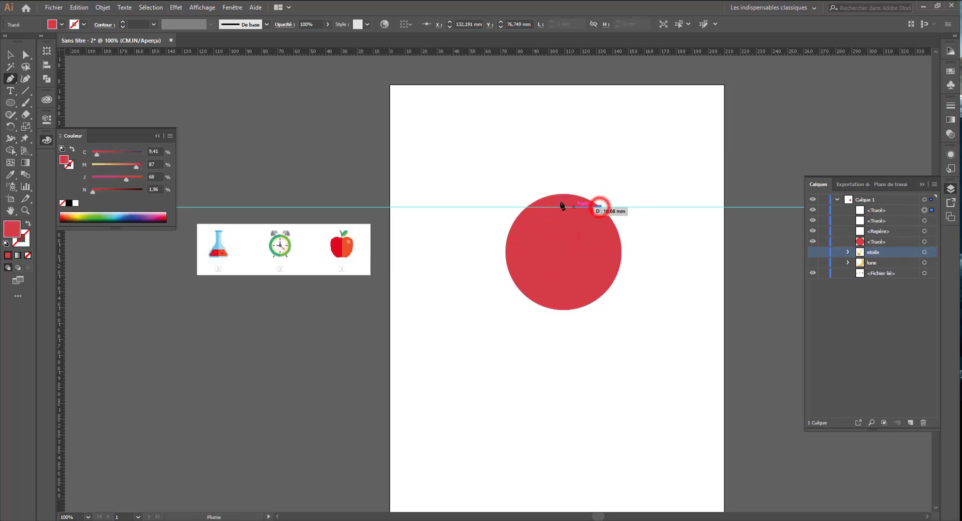
key(ctrl+z)
click(584, 235)
key(ctrl+z)
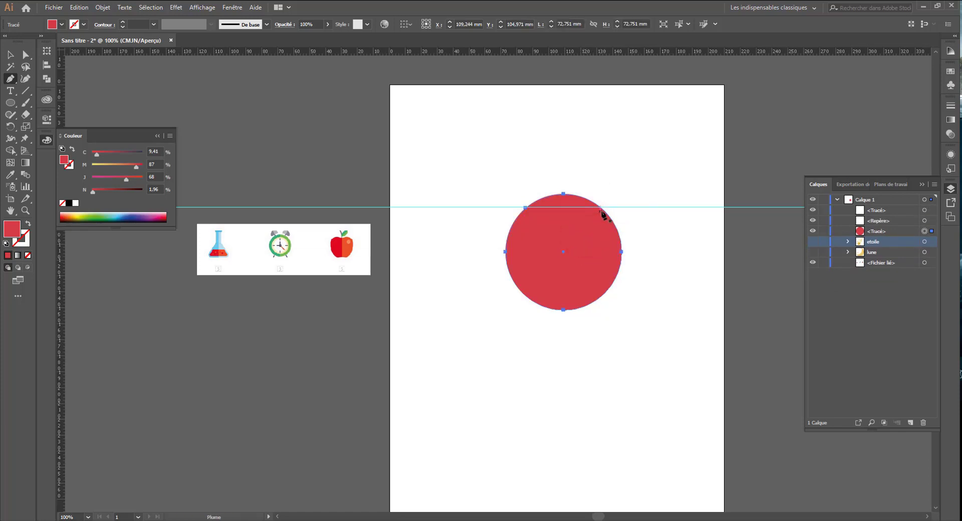
click(599, 207)
key(ctrl+z)
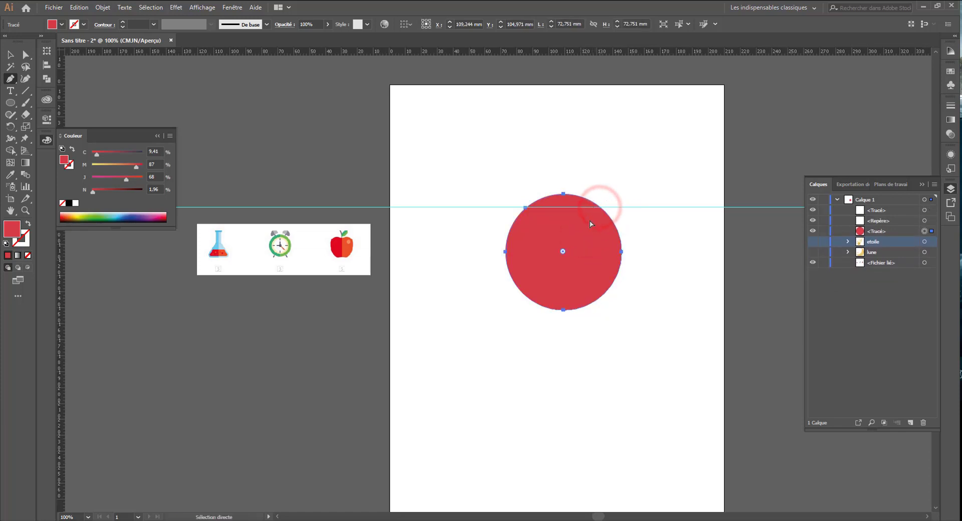
key(ctrl+z)
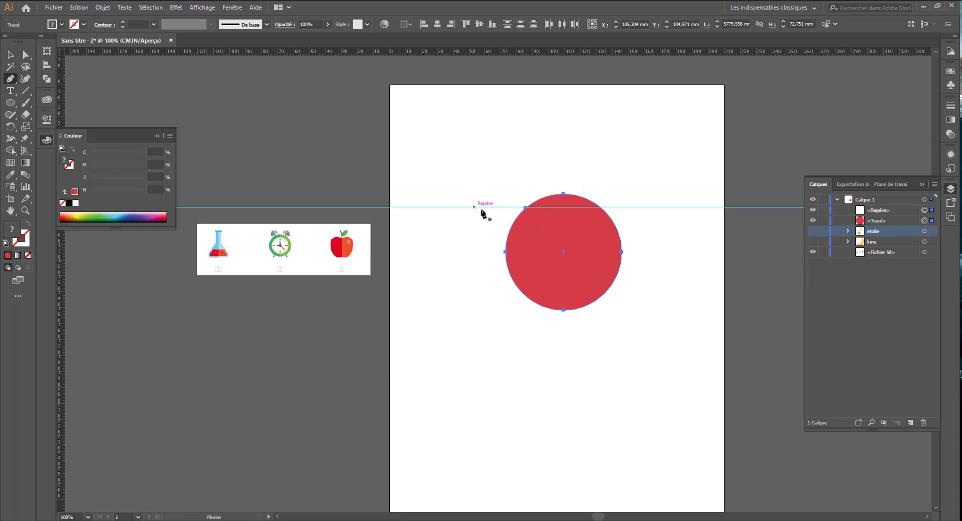
Lock the horizontal guide so that anchor points can be added to the circle beneath it
key(ctrl+plus)
key(ctrl+plus)
key(ctrl+plus)
key(ctrl+plus)
drag(592, 156, 452, 257)
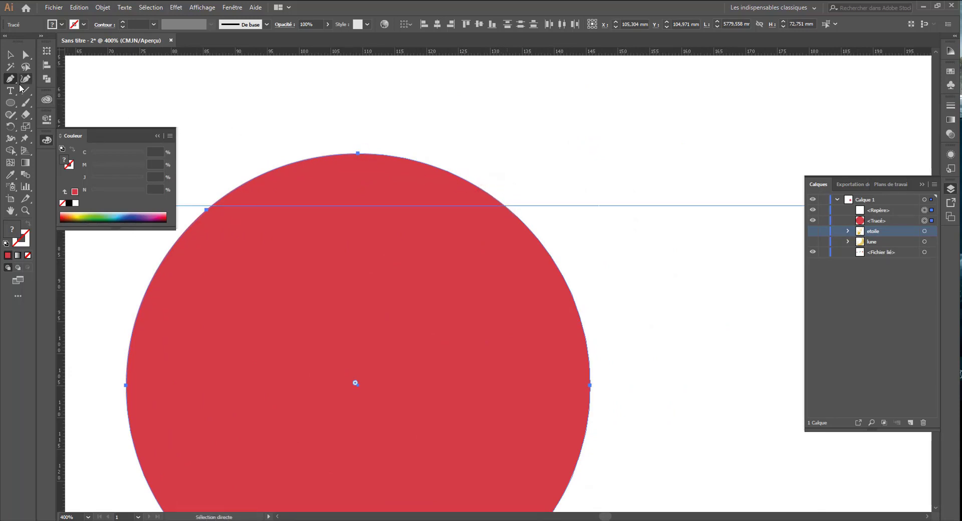
drag(14, 81, 50, 92)
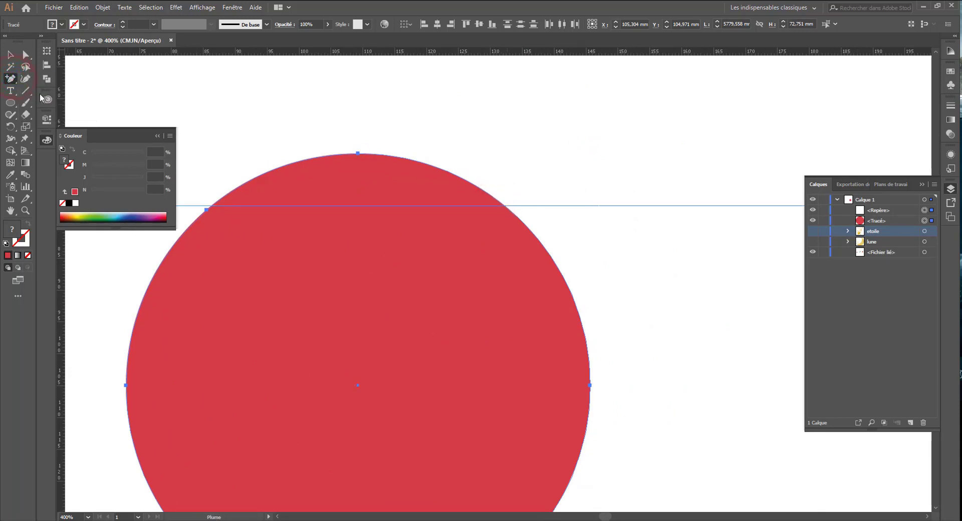
click(505, 206)
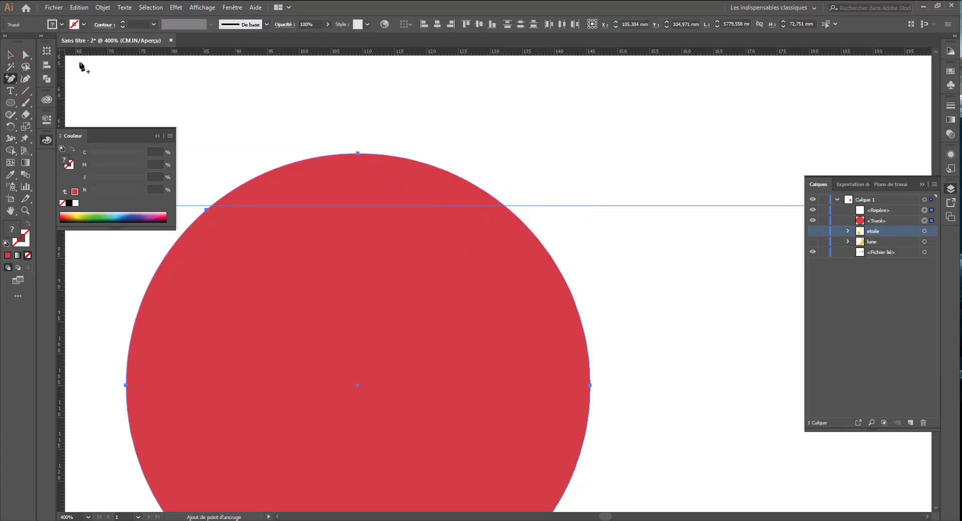
click(824, 211)
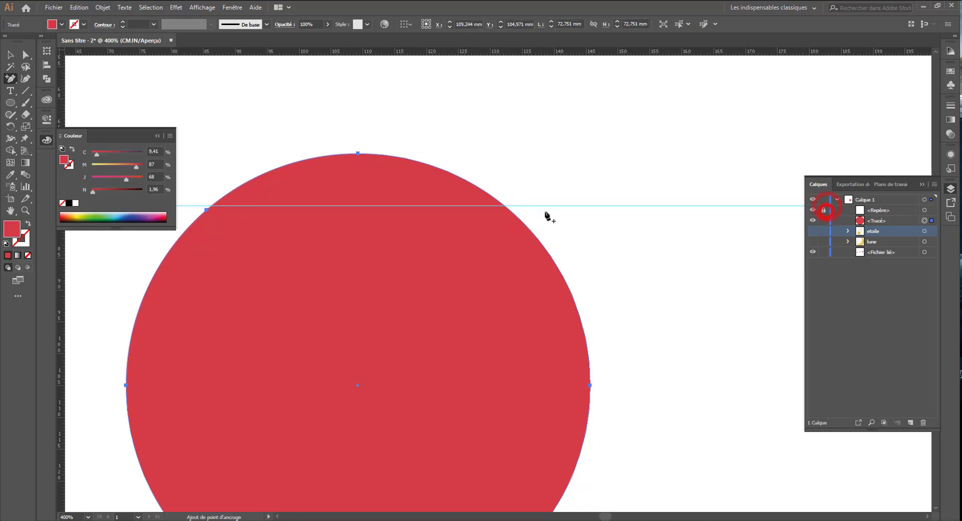
click(505, 205)
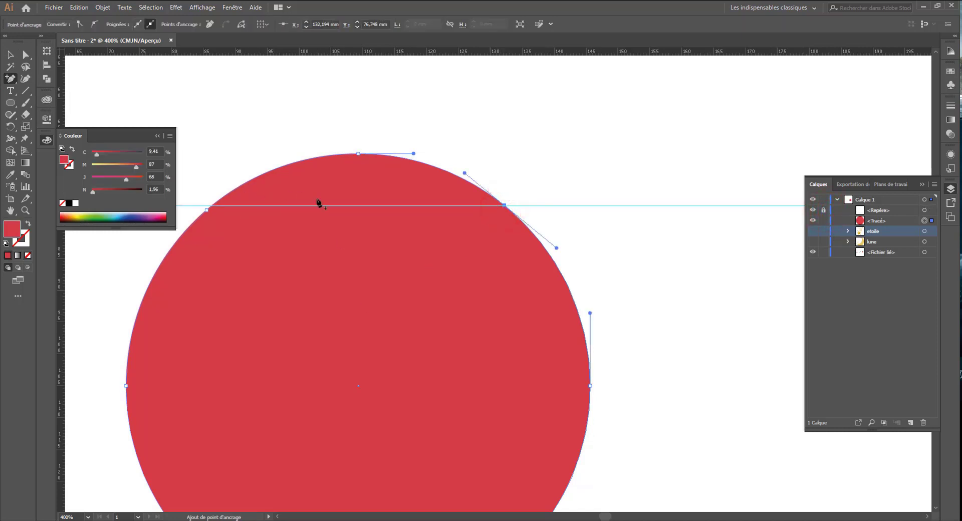
key(ctrl+z)
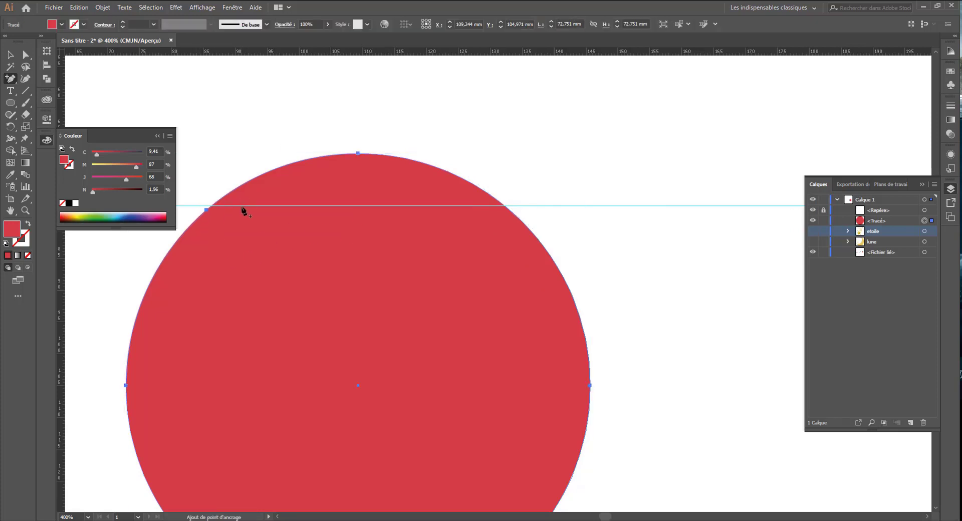
click(207, 212)
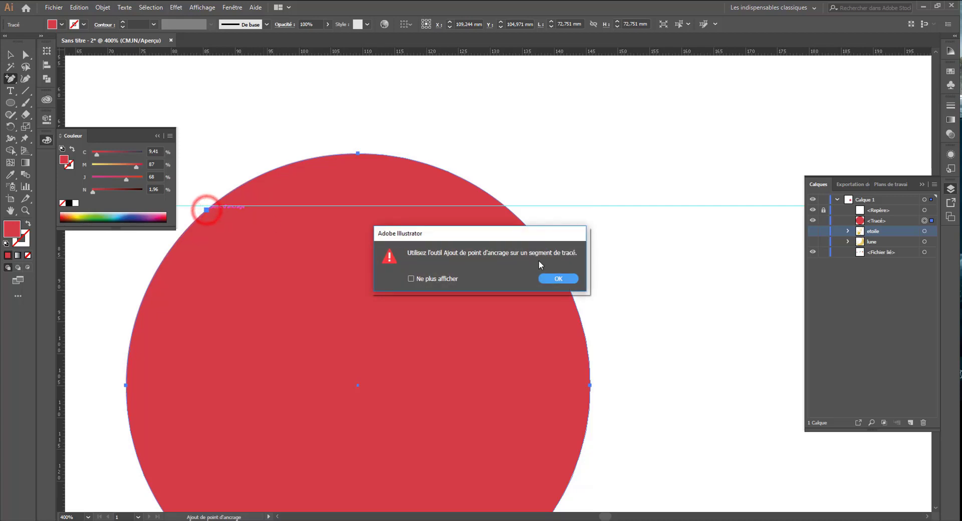
click(573, 279)
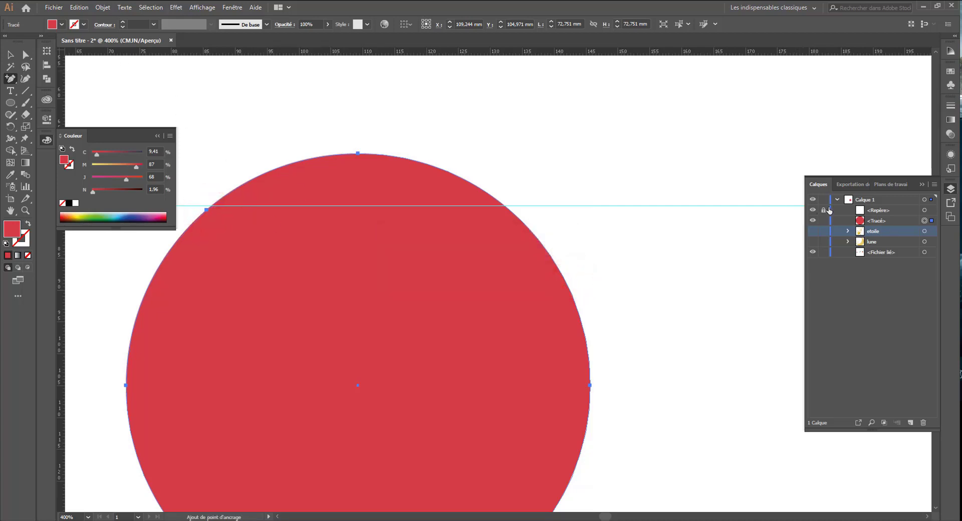
Unlock the guide and nudge the red circle up so its upper-left anchor sits exactly on the guide, locking the guide again
key(ctrl)
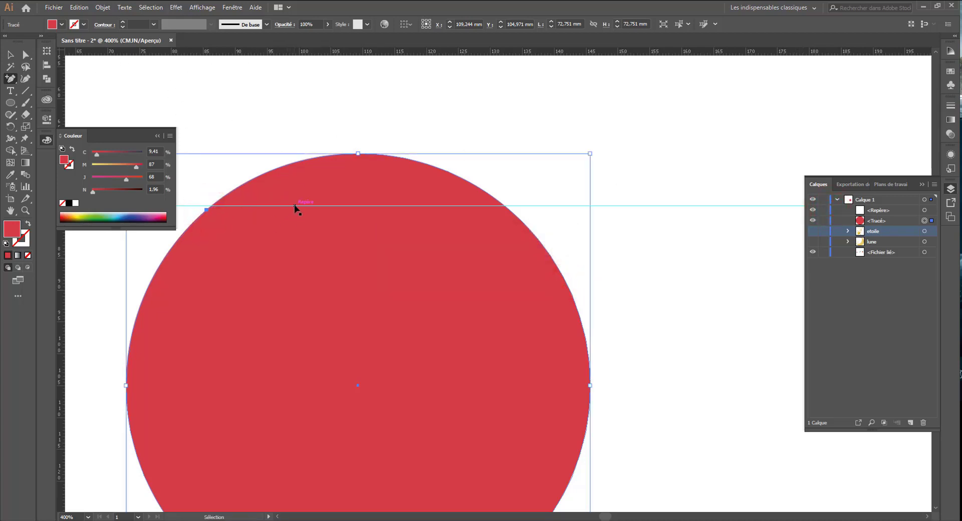
click(629, 198)
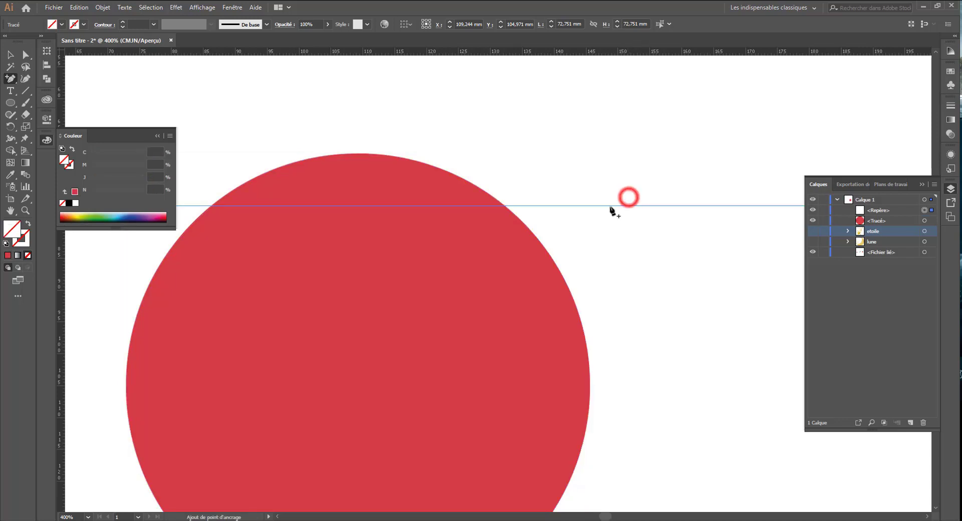
click(607, 205)
click(557, 278)
key(v)
click(263, 217)
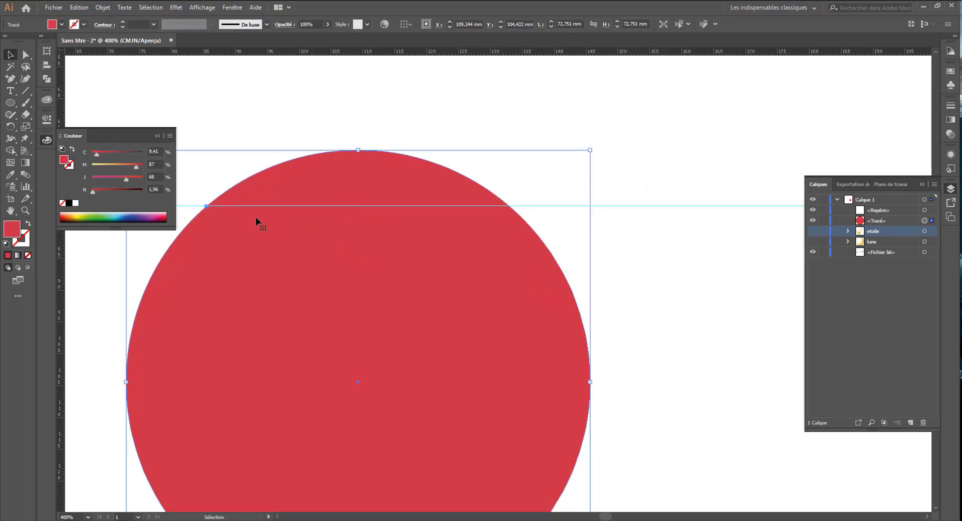
key(Up)
key(Down)
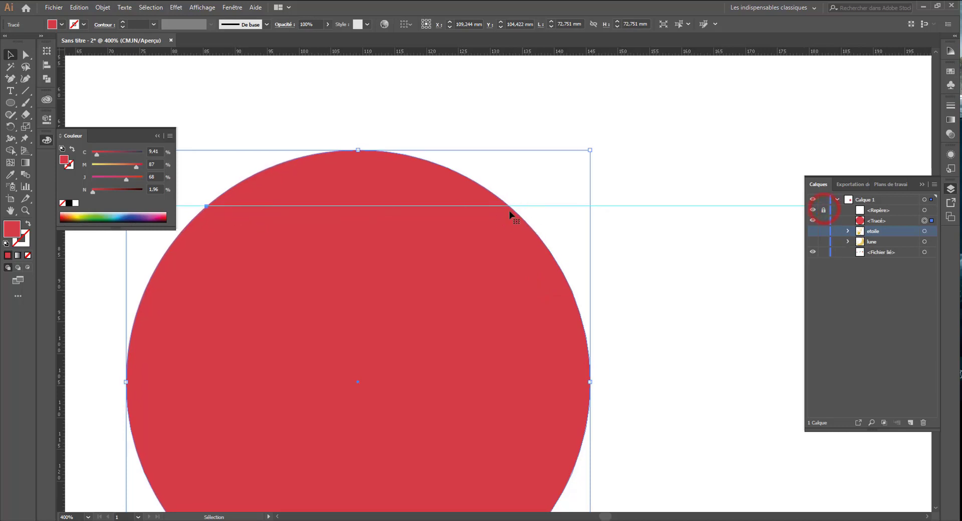
Add an anchor point where the guide crosses the circle's upper-right edge and pull the top anchor down to the guide
key(plus)
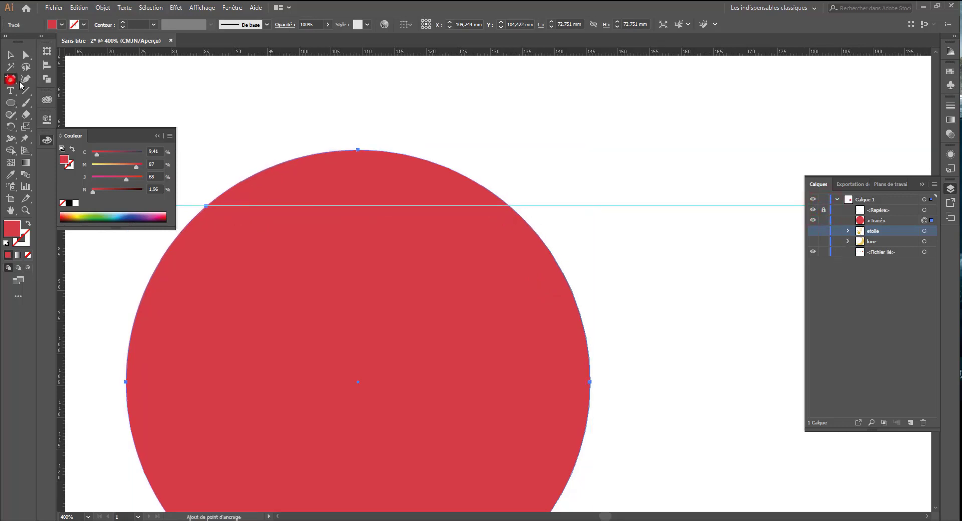
click(509, 206)
click(26, 55)
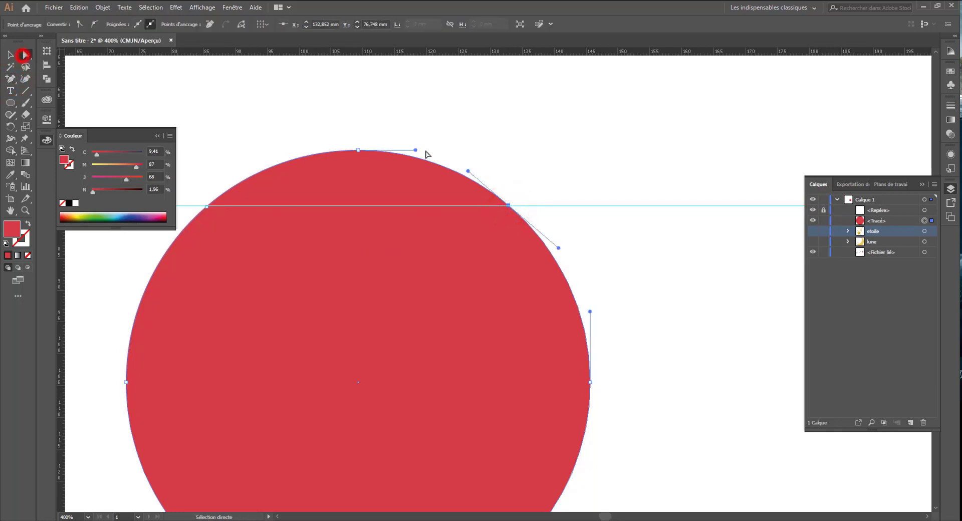
click(357, 150)
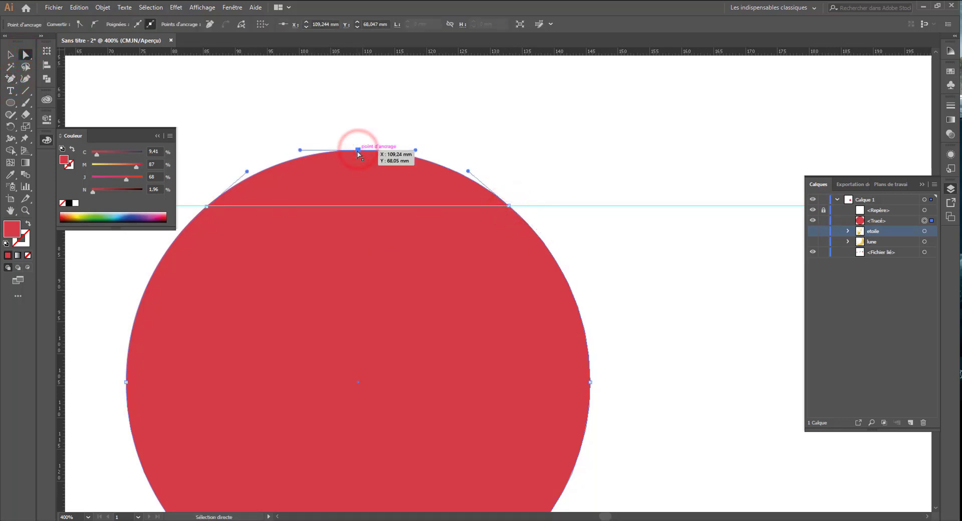
drag(357, 150, 354, 209)
key(ctrl+minus)
key(ctrl+minus)
key(ctrl+minus)
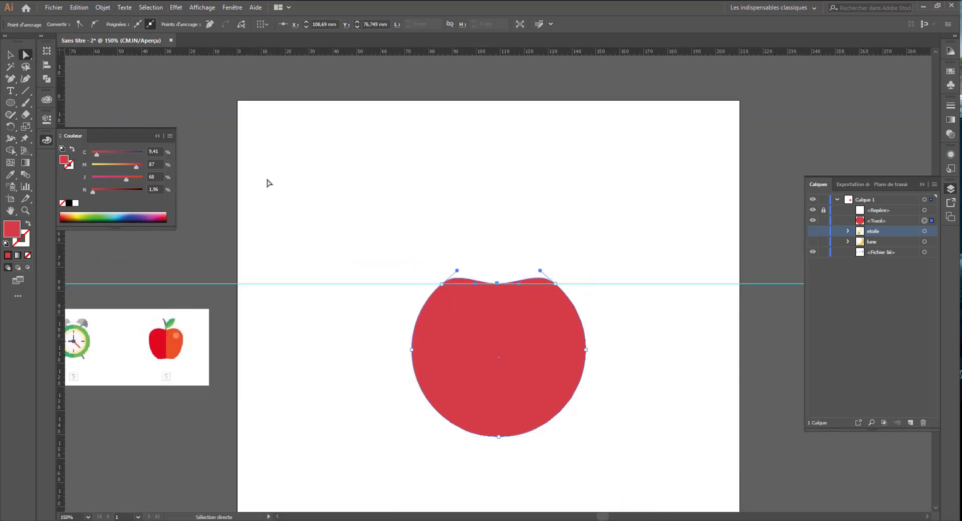
click(299, 359)
click(498, 284)
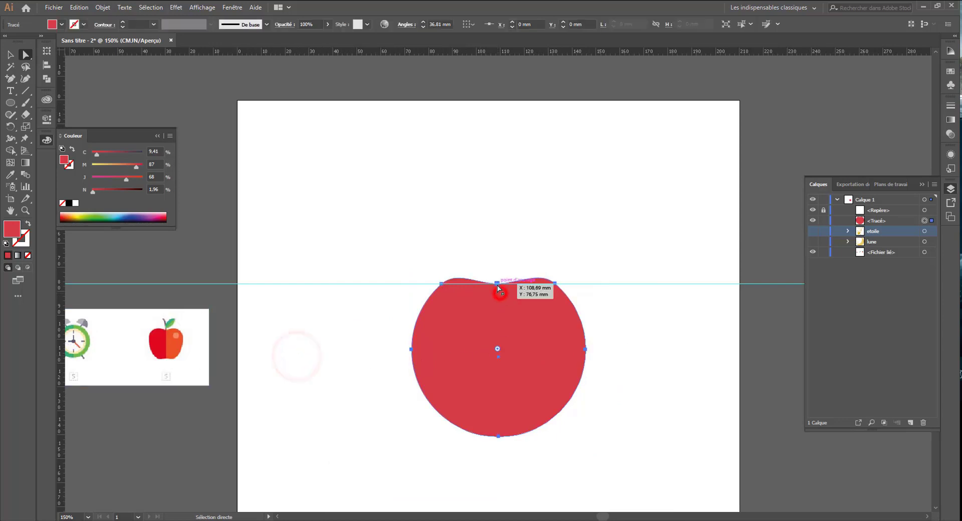
mouse_move(497, 285)
mouse_down()
mouse_move(499, 274)
mouse_move(499, 300)
mouse_up()
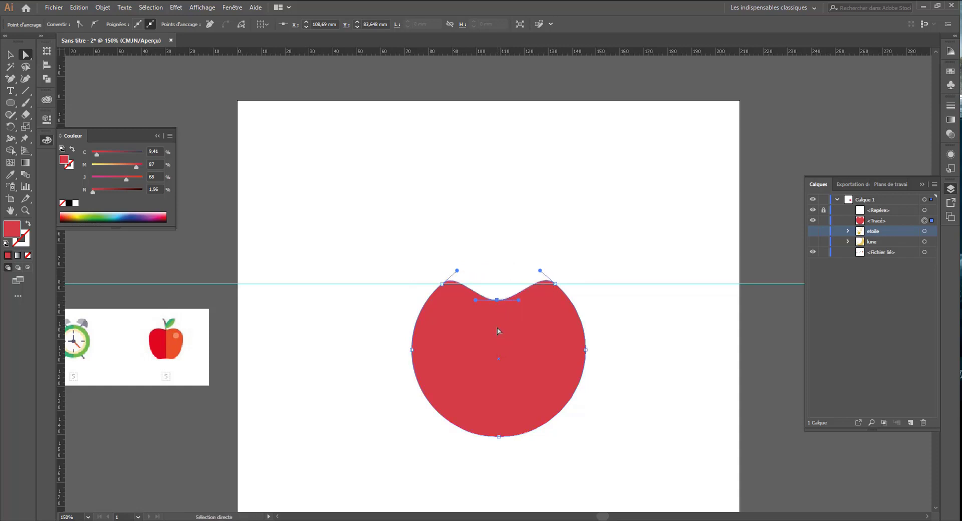
key(ctrl+z)
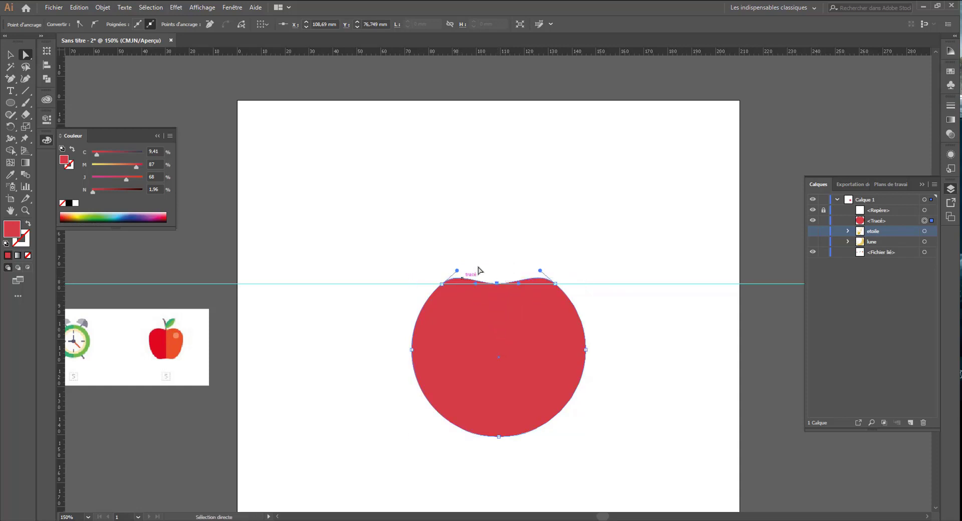
Raise the inner curve handles of the two shoulder anchors slightly to round the bumps on either side of the dip
mouse_move(456, 271)
mouse_down()
mouse_move(452, 263)
mouse_move(467, 264)
mouse_up()
key(ctrl+z)
drag(540, 270, 541, 268)
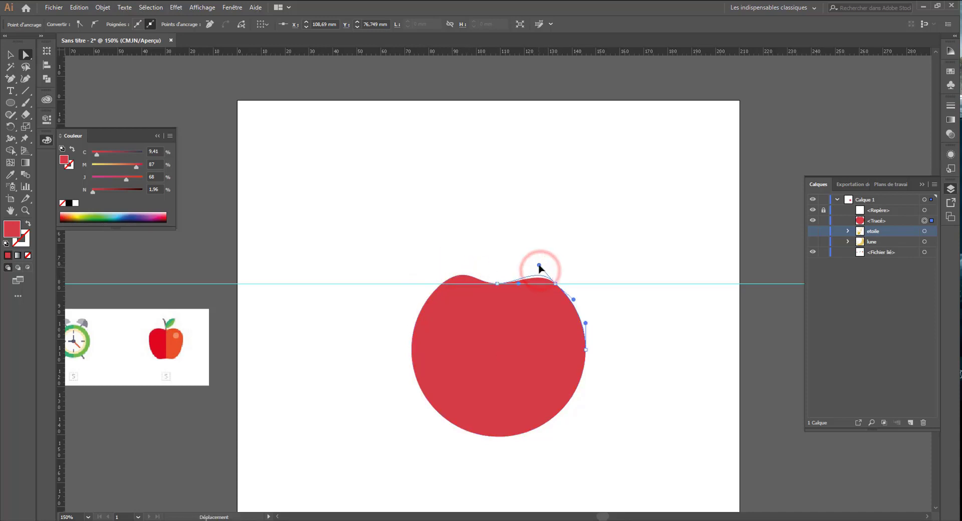
Unlock the guide, move it down across the lower part of the shape at about Y 137 mm, and lock it
click(513, 373)
click(498, 437)
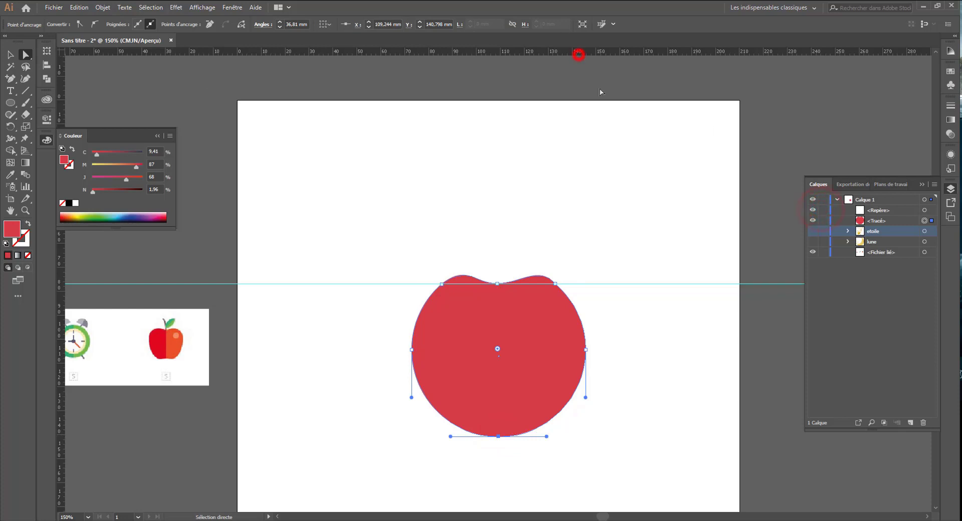
click(689, 270)
drag(677, 284, 653, 428)
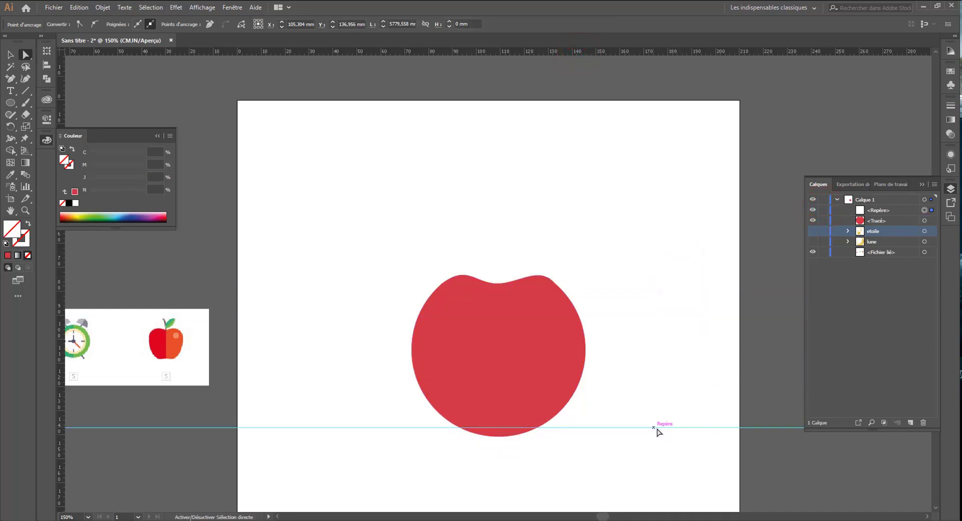
click(825, 211)
Add two anchor points on the red shape's outline where the guide crosses its lower-left and lower-right edges
click(513, 390)
drag(12, 80, 45, 82)
click(460, 428)
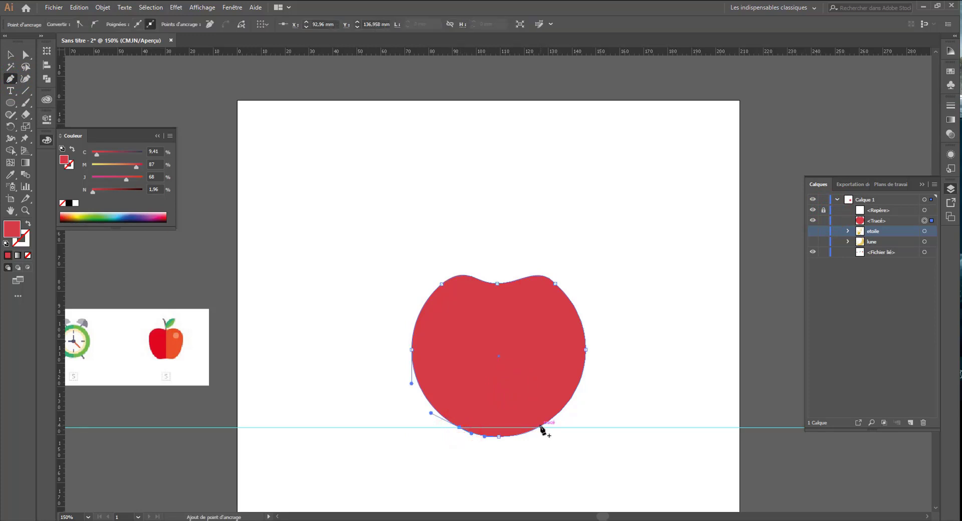
click(539, 429)
Move the shape's bottom anchor up slightly to flatten the apple's base and deselect the shape
click(24, 56)
drag(496, 437, 499, 432)
click(502, 444)
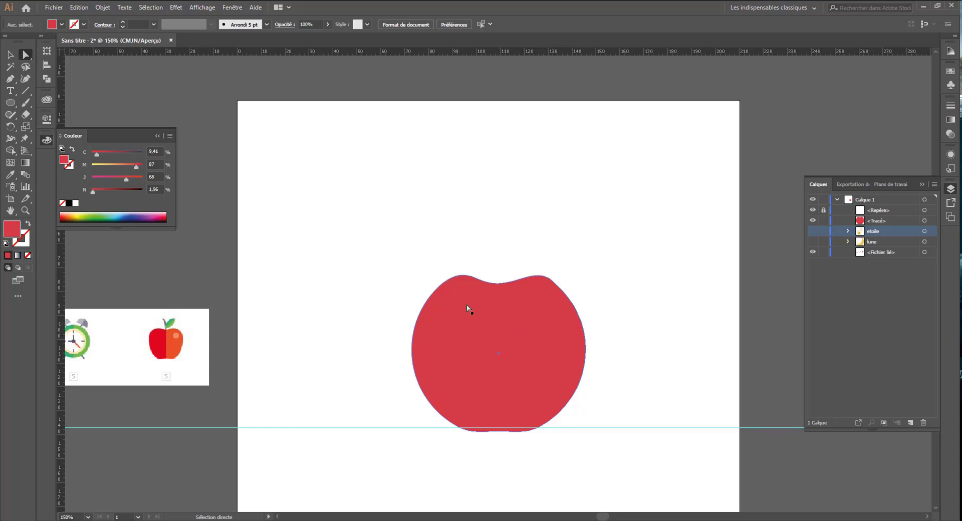
Draw a red circle about 35.5 mm in diameter on the empty artboard area above and left of the apple
click(482, 353)
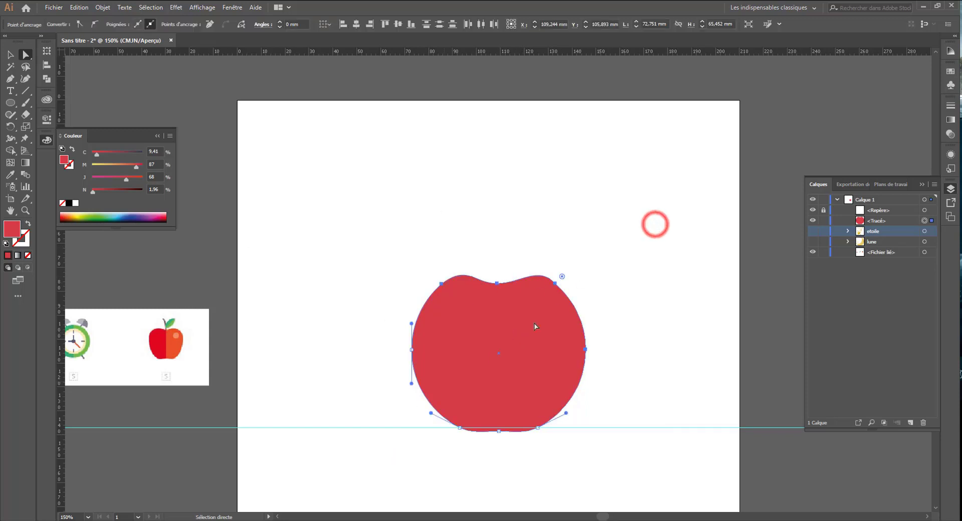
click(10, 107)
drag(446, 153, 366, 235)
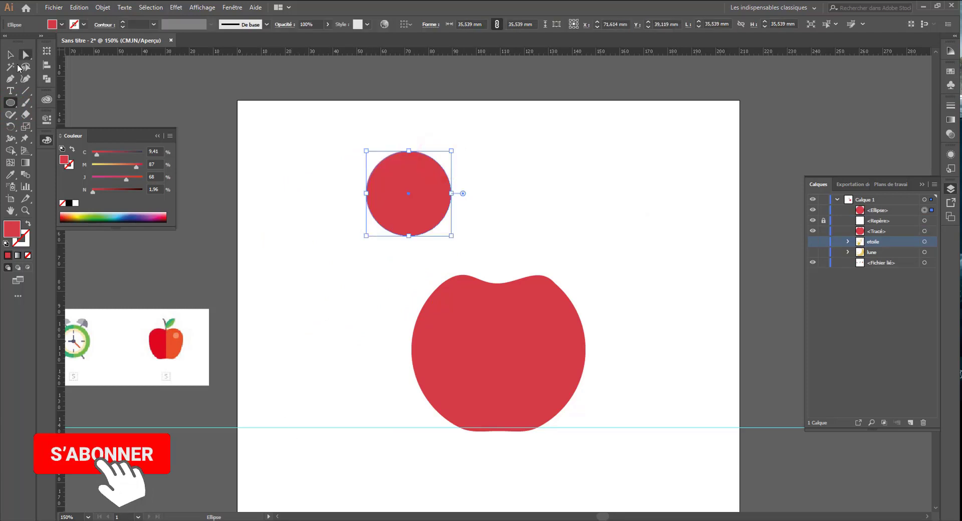
Delete the small circle's right anchor point so that only its left half is kept
click(28, 54)
drag(489, 140, 408, 259)
click(453, 193)
key(Delete)
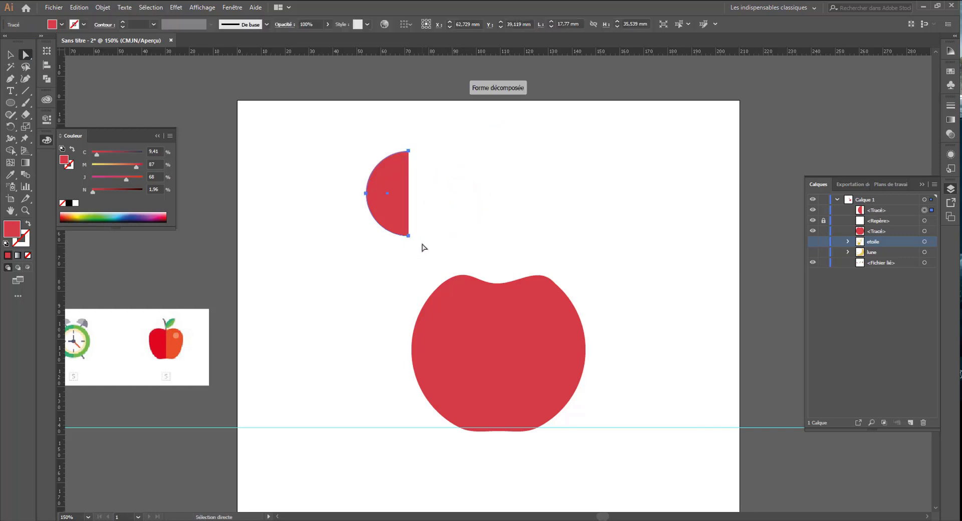
Reshape the half circle into half an apple by raising its top anchor's outer handle and slightly raising the bottom anchor's outer handle
click(408, 150)
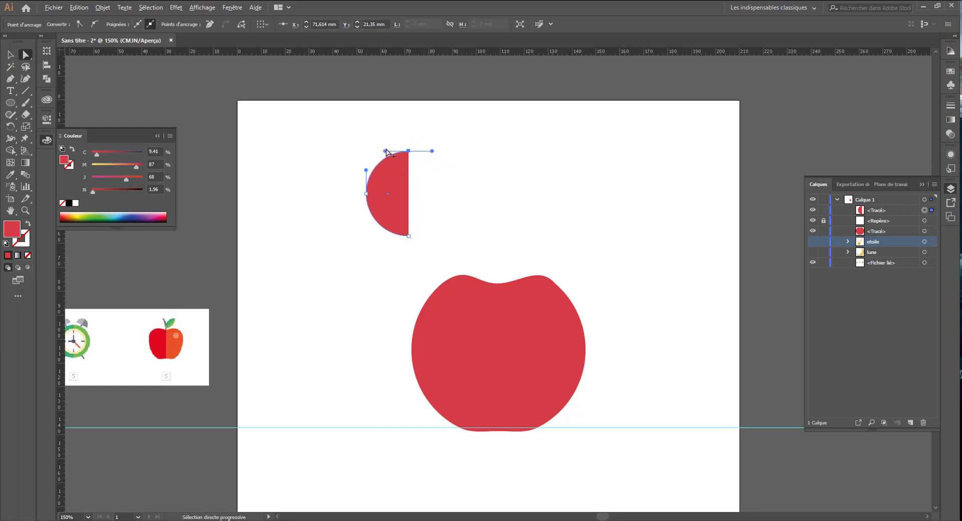
drag(385, 151, 385, 136)
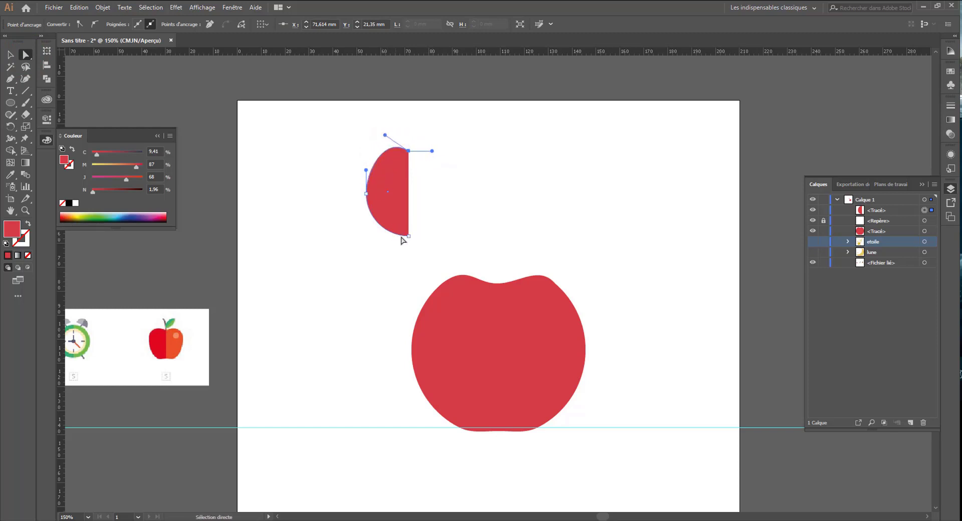
click(408, 235)
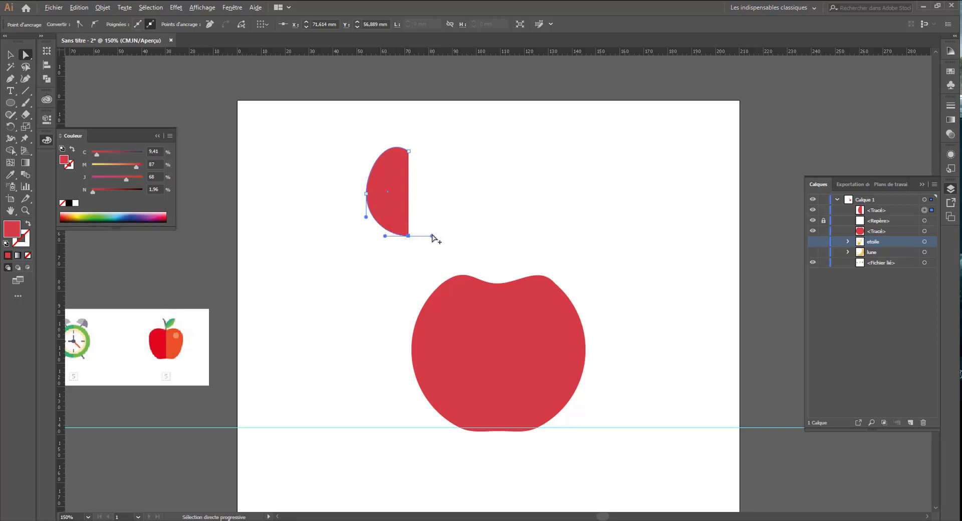
drag(432, 236, 432, 237)
key(ctrl+z)
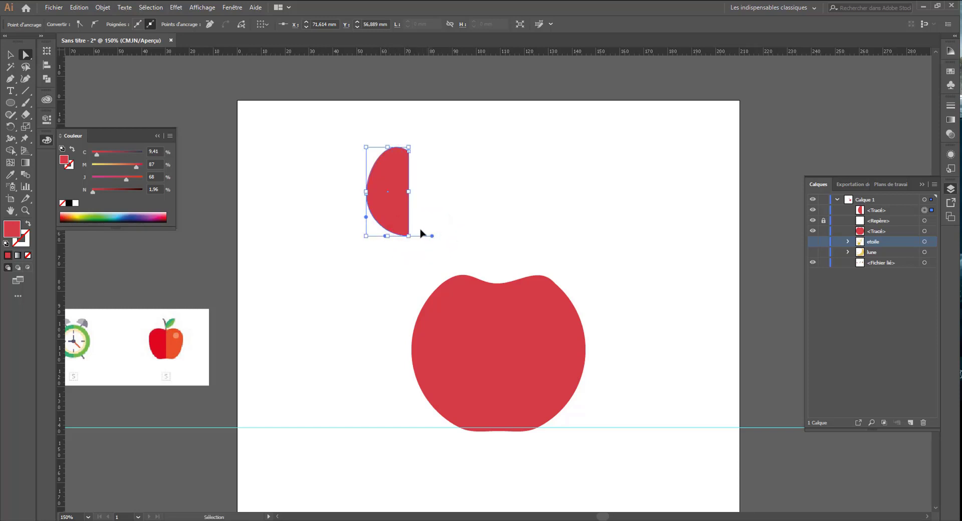
drag(385, 236, 384, 231)
click(461, 233)
click(372, 192)
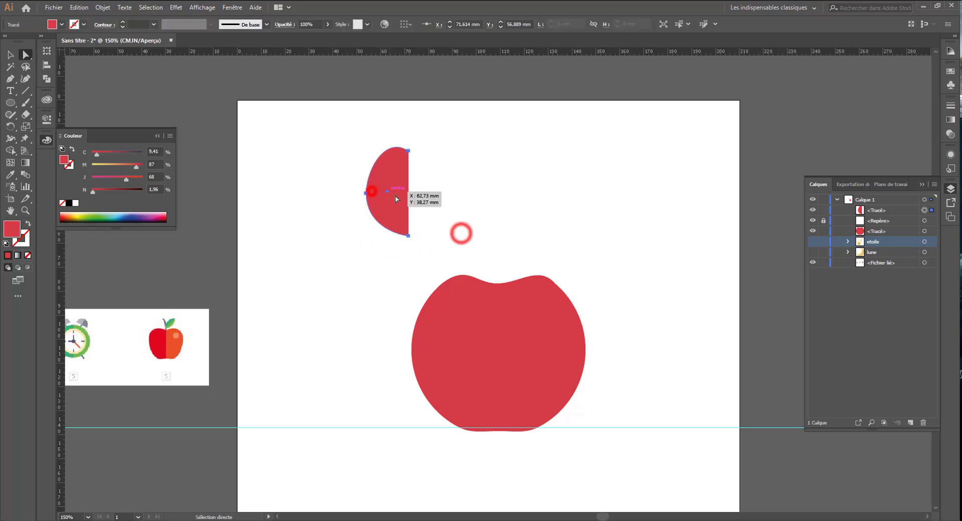
Duplicate the half-apple shape to its right and mirror the copy about the vertical axis
click(10, 54)
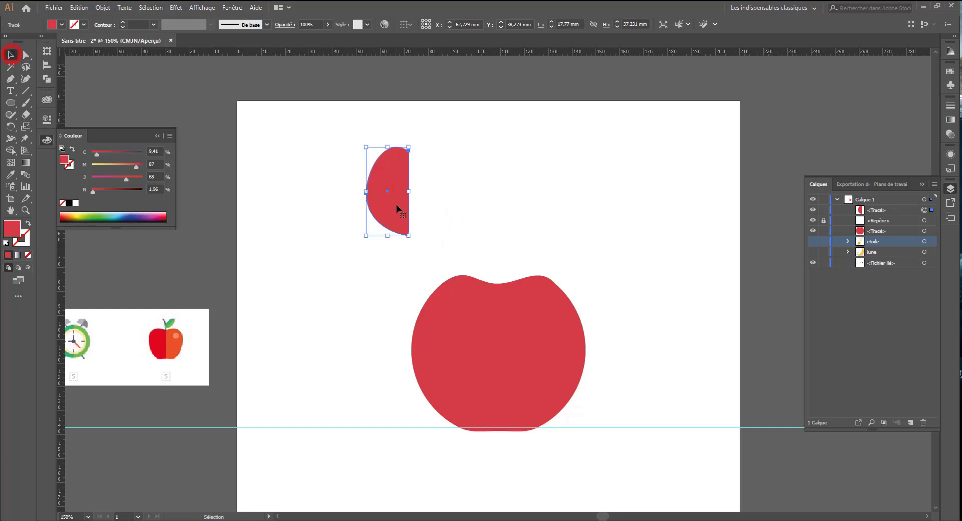
drag(393, 207, 426, 206)
right_click(429, 204)
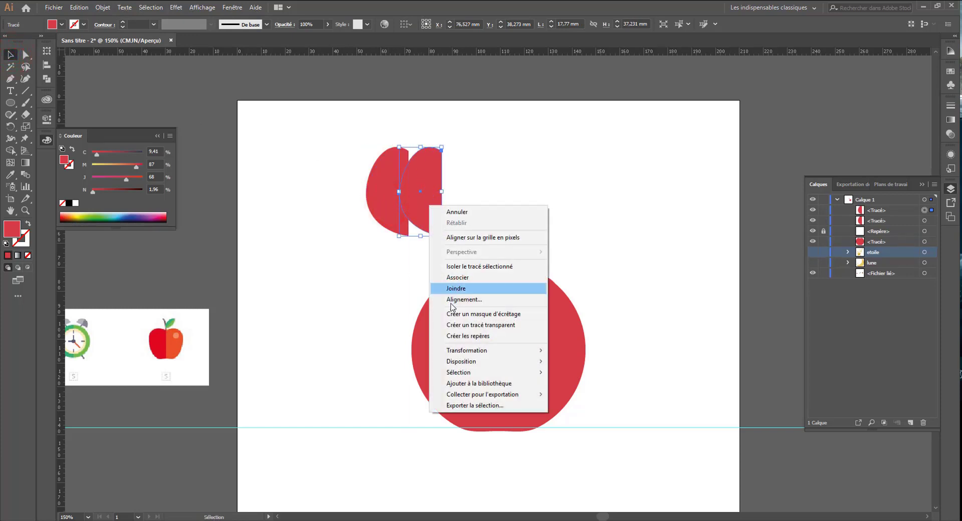
mouse_move(466, 363)
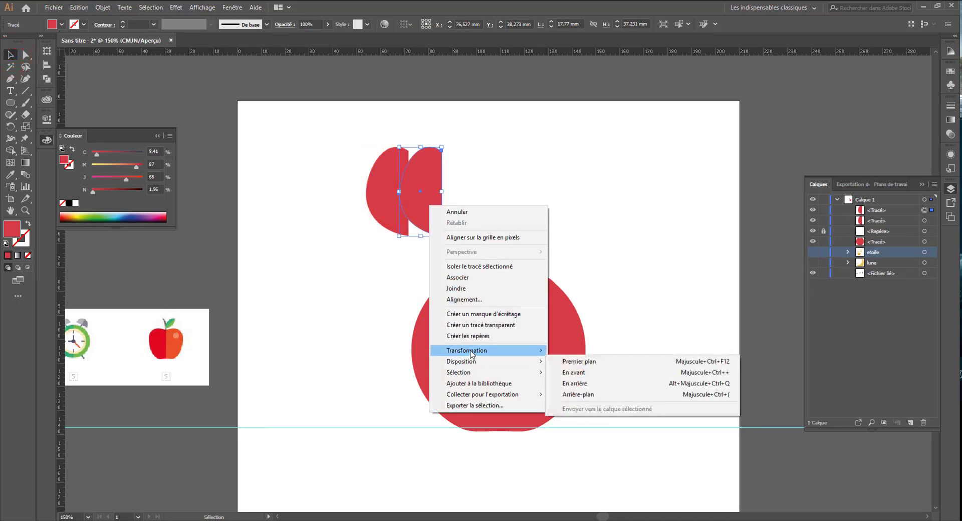
click(580, 387)
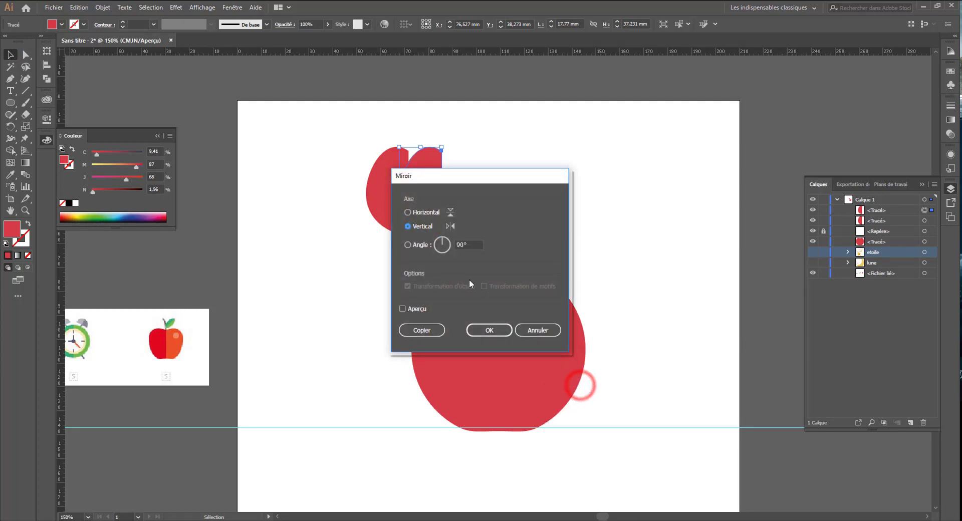
click(473, 333)
Move the mirrored half level with the original half, leaving only a narrow gap between their straight edges
drag(419, 212, 435, 212)
key(shift+Left)
key(Right)
key(Right)
key(Right)
key(Right)
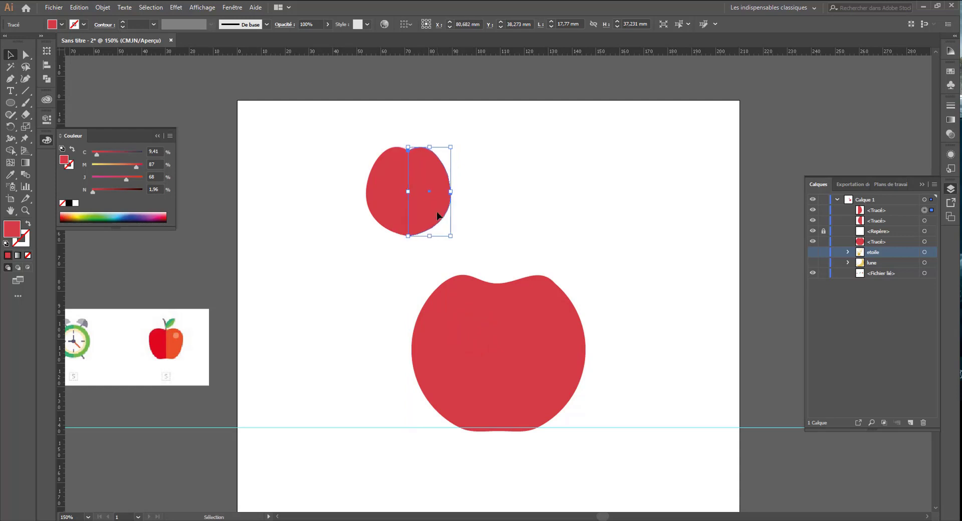
key(Right)
key(Right)
key(Right)
key(Left)
key(Right)
Join the two small halves into one path by connecting their top anchors with the Pen tool
click(10, 79)
click(412, 150)
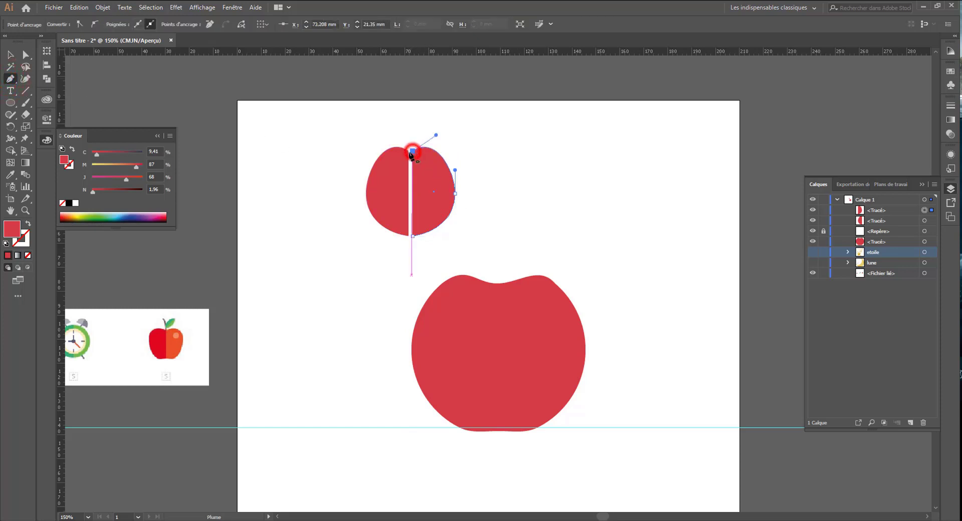
click(408, 150)
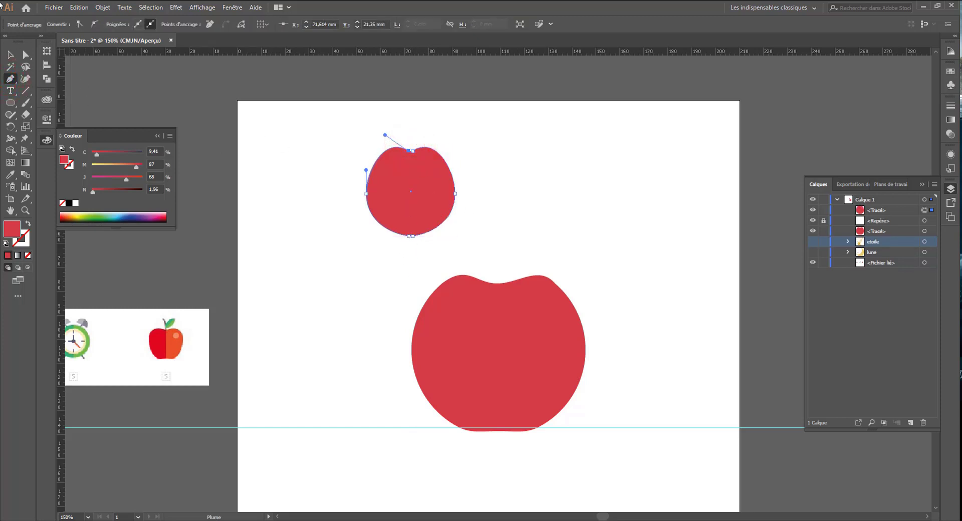
Delete the small joined apple shape from the artboard
click(11, 57)
click(236, 135)
click(443, 151)
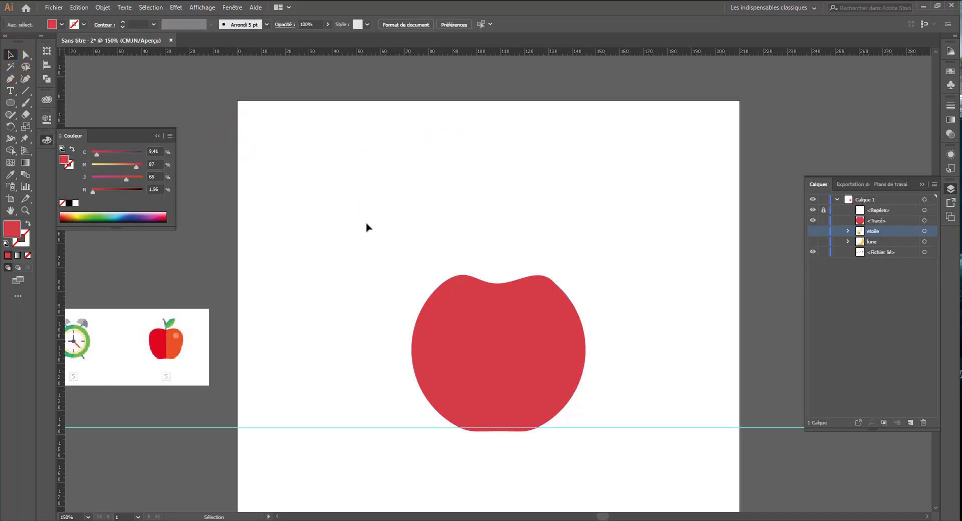
Raise the large apple's bottom centre anchor slightly to form a shallow dip in its base, and deselect it
click(499, 430)
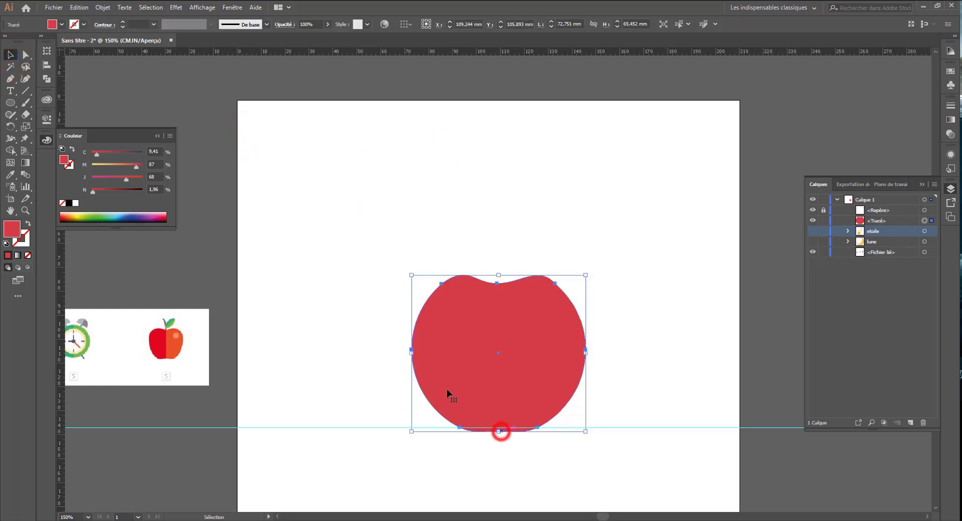
key(a)
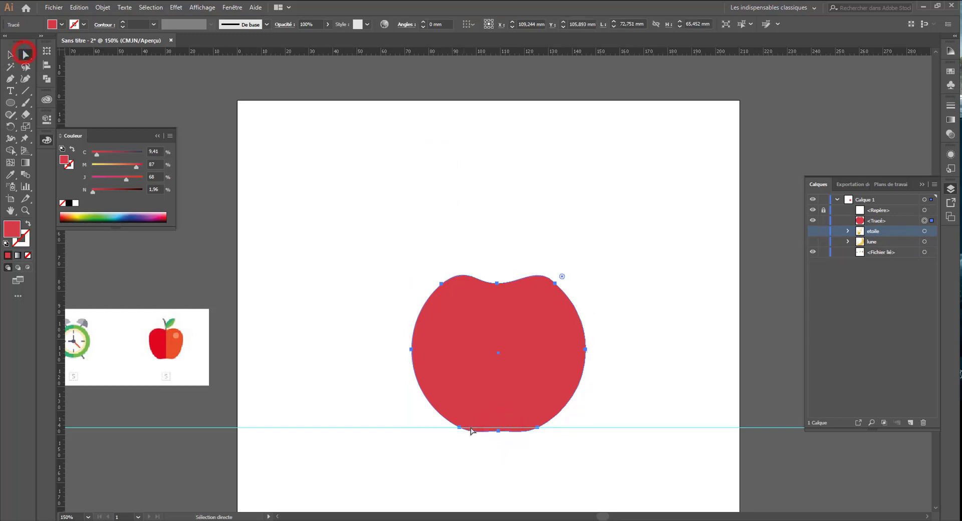
drag(498, 431, 498, 427)
click(499, 443)
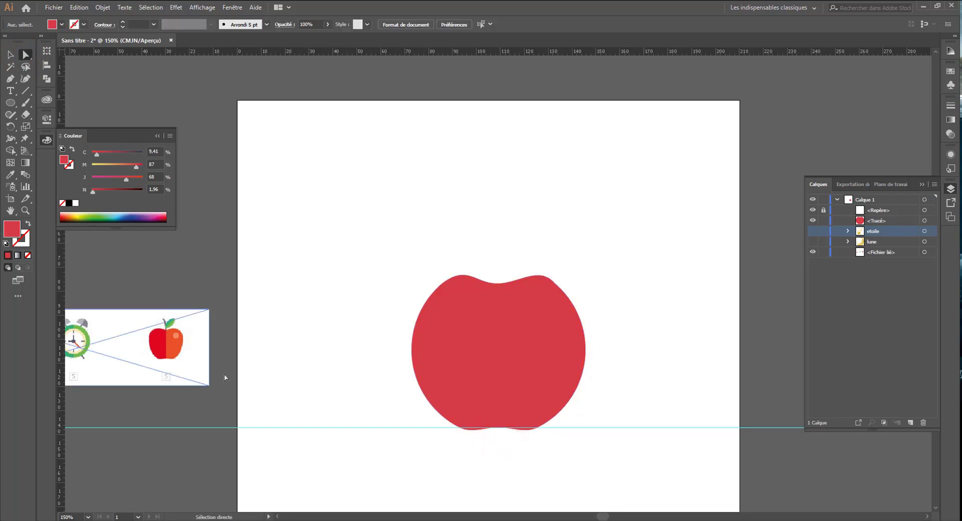
Delete the horizontal guide across the apple's base and select the apple shape
click(875, 211)
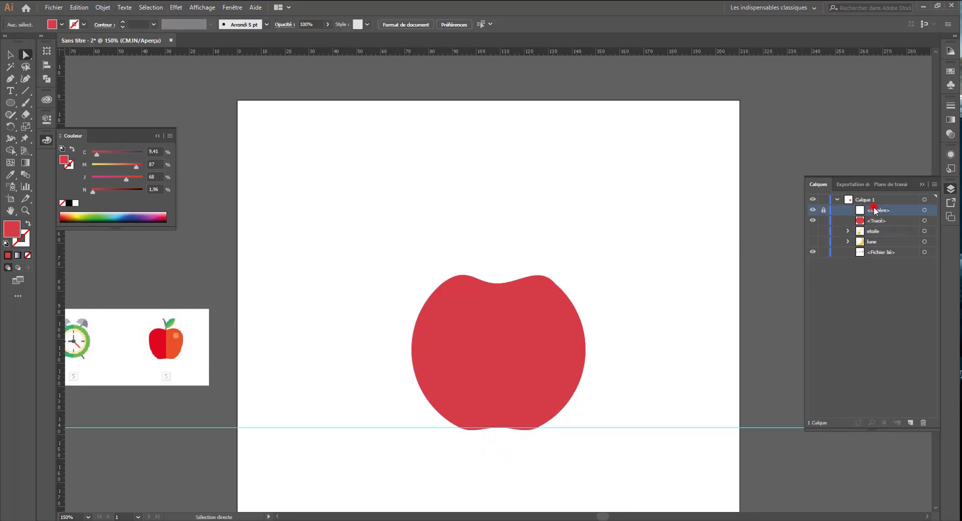
click(924, 422)
click(523, 356)
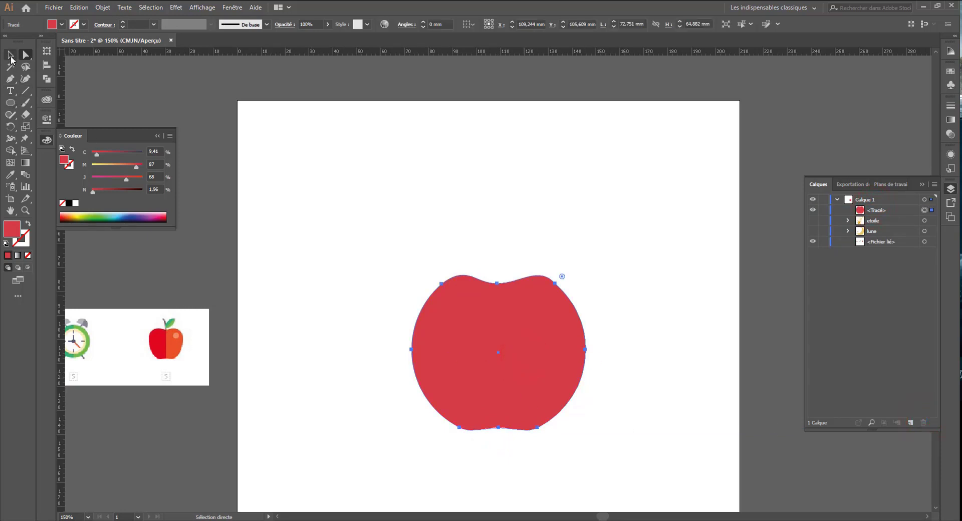
Draw a curved stem with the Pen tool from above the apple down to the centre of its top dip
click(10, 78)
click(496, 282)
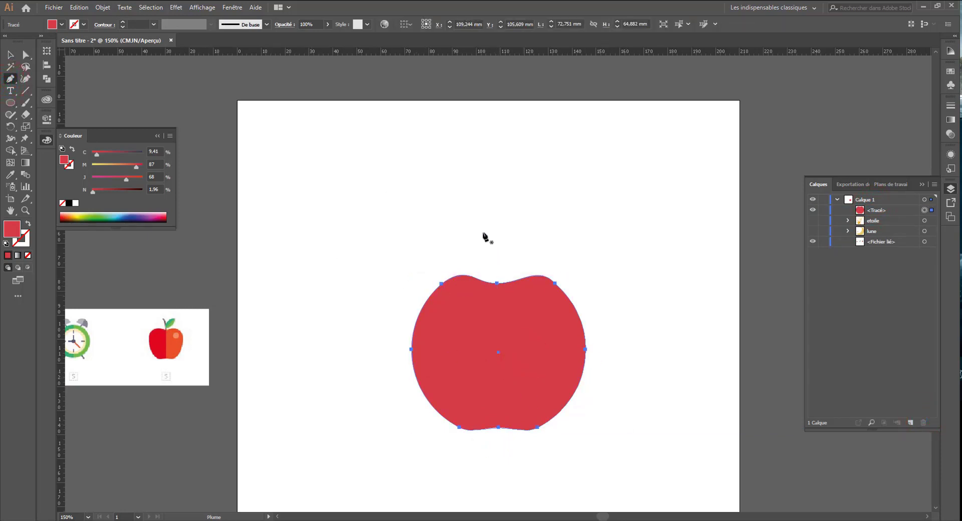
click(484, 238)
drag(497, 283, 497, 305)
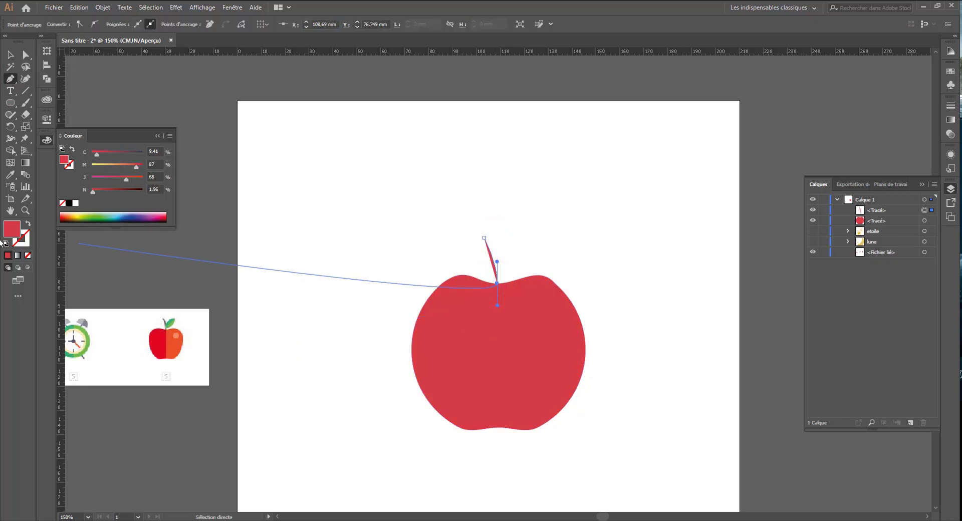
Swap the stem's fill and stroke so it has no fill, and pick near-black for its stroke
click(28, 224)
click(21, 240)
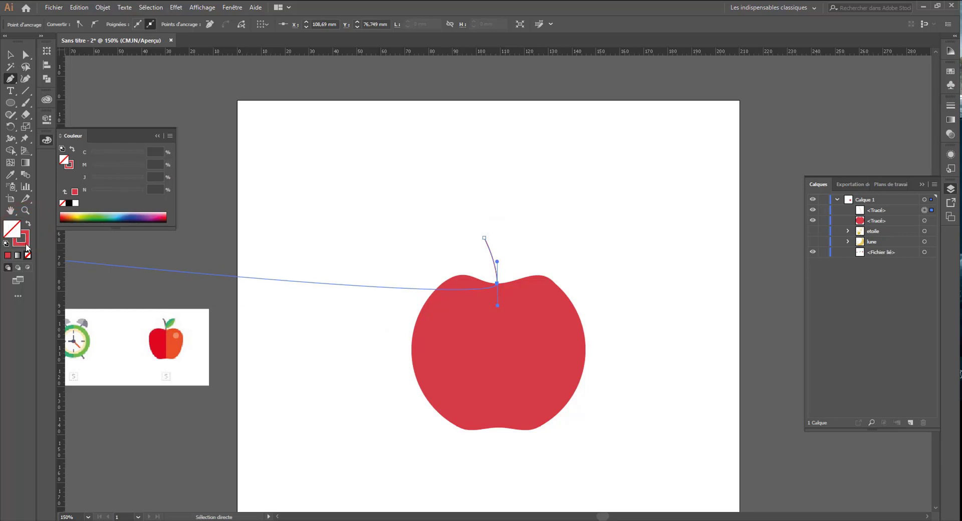
drag(76, 214, 72, 221)
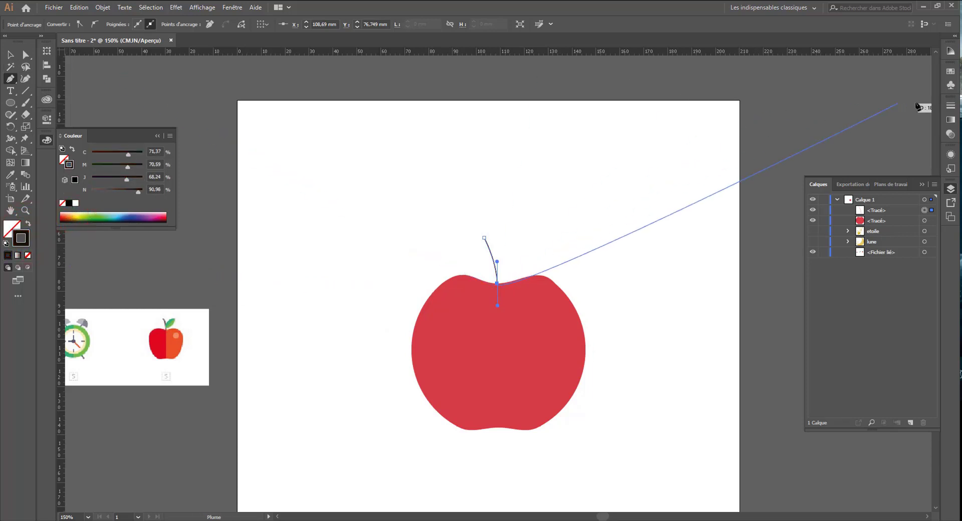
Set the stem's stroke weight to 4 pt with rounded ends
click(950, 106)
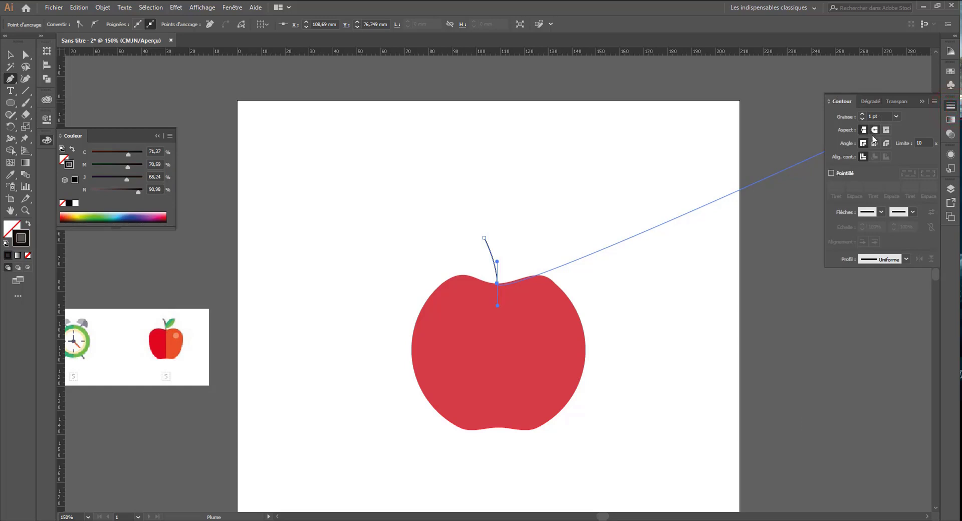
click(863, 114)
click(863, 115)
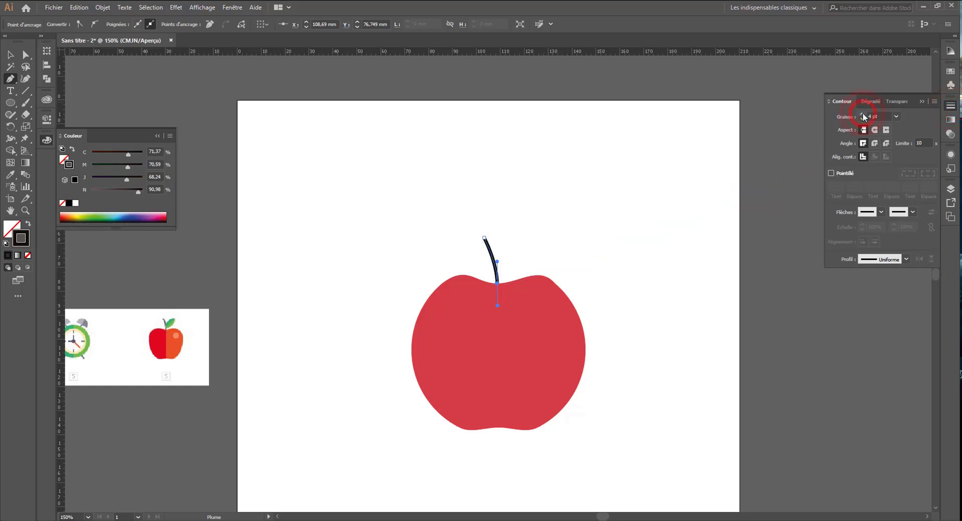
click(875, 131)
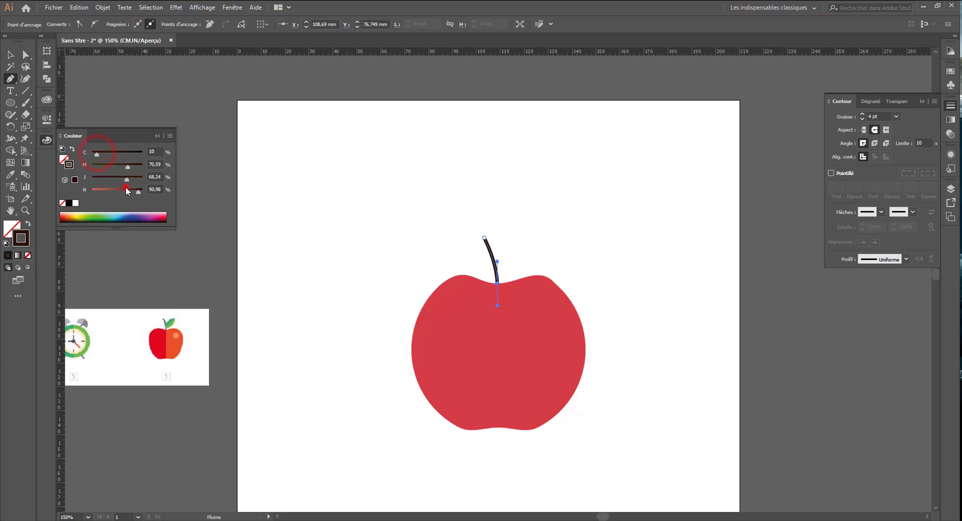
Set the stem's stroke to brown with C 42, M 83, J 89 and N 34, and deselect it
drag(112, 192, 114, 192)
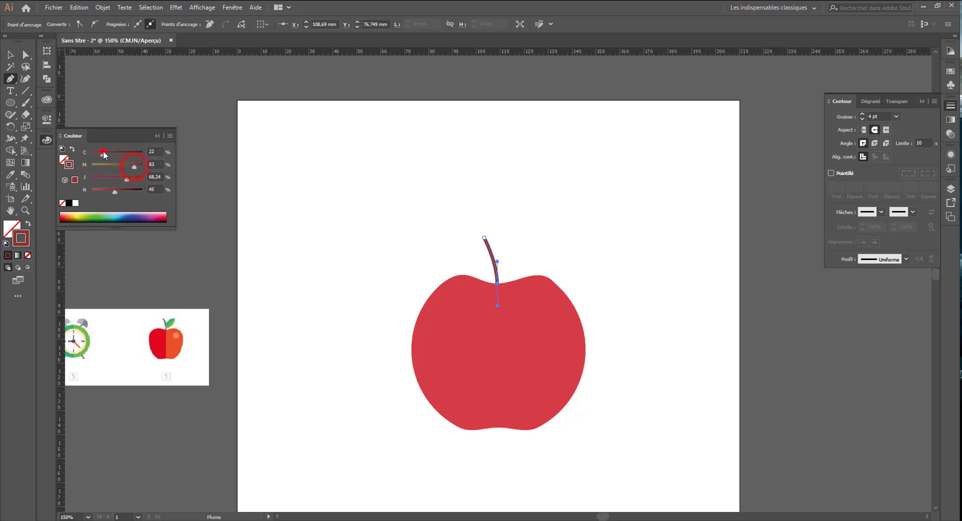
drag(131, 179, 137, 179)
click(111, 192)
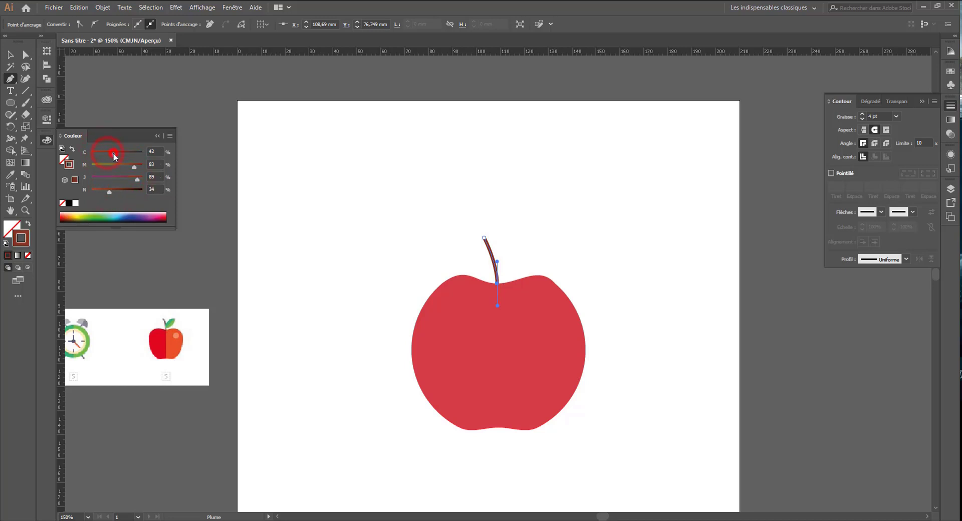
click(10, 54)
click(319, 167)
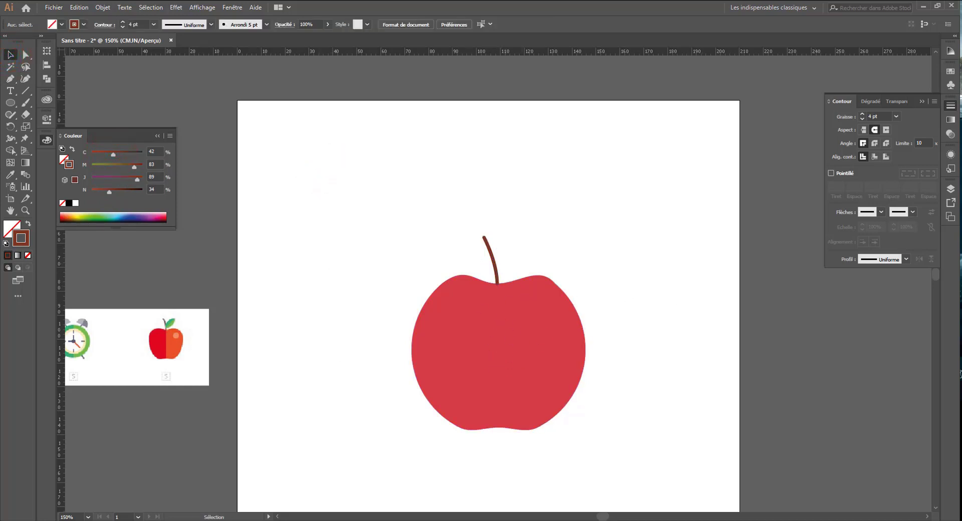
Move the stem's path below the apple's path in the stacking order of Calque 1
click(951, 189)
click(872, 208)
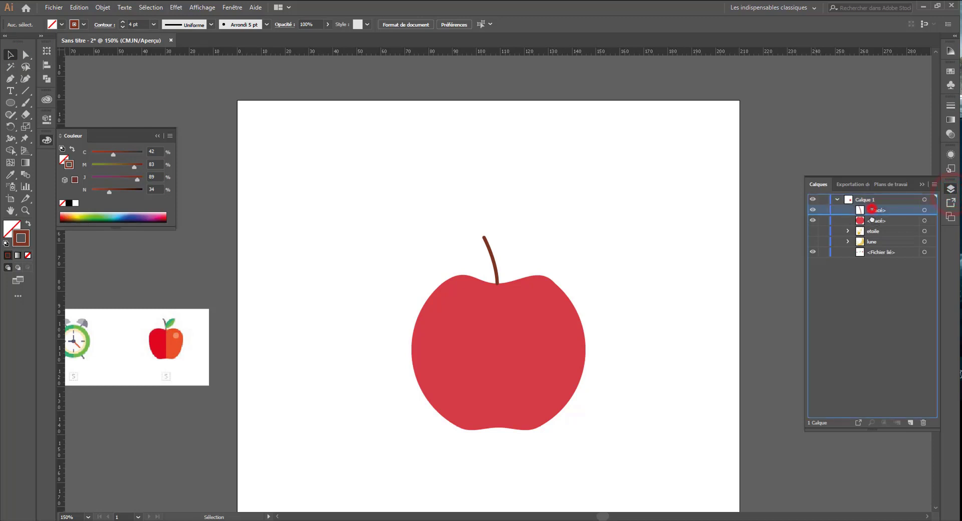
drag(873, 225, 873, 226)
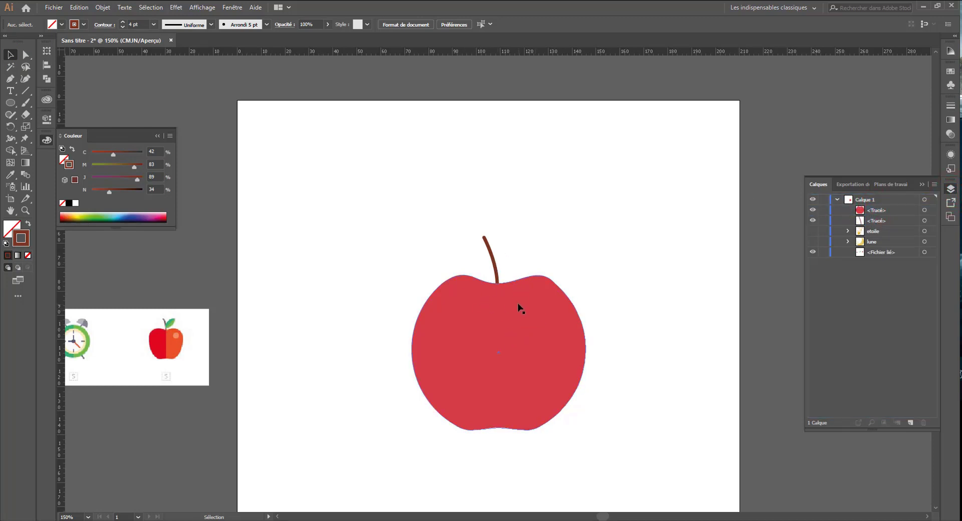
Duplicate the red apple path in Calque 1 and make the copy's fill colour active
click(546, 319)
drag(875, 211, 911, 423)
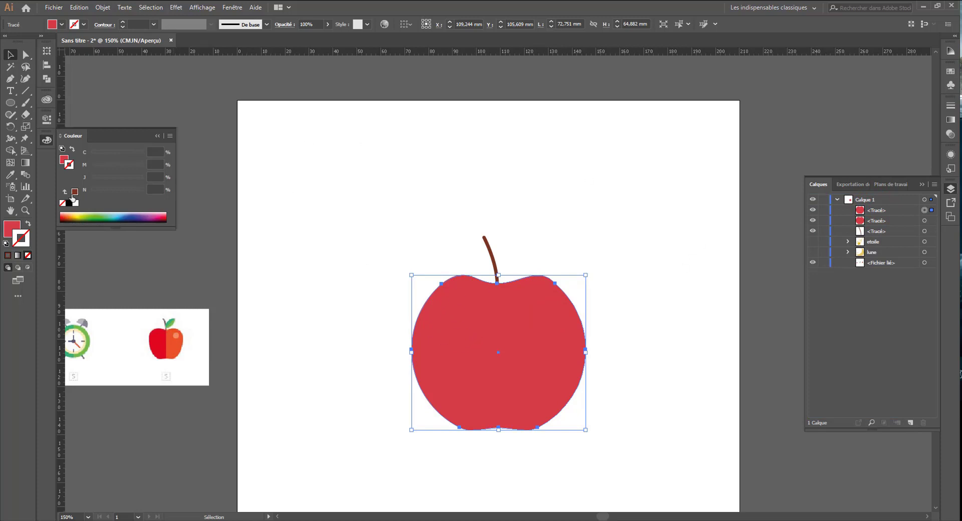
click(61, 157)
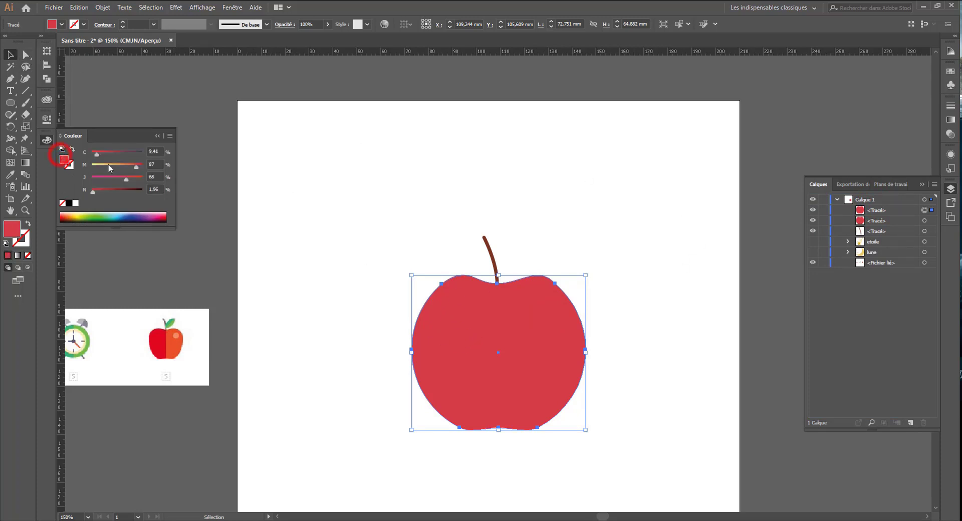
Set the apple copy's magenta to 72% and cover its left half with a rectangle about 57 × 101 mm
click(130, 170)
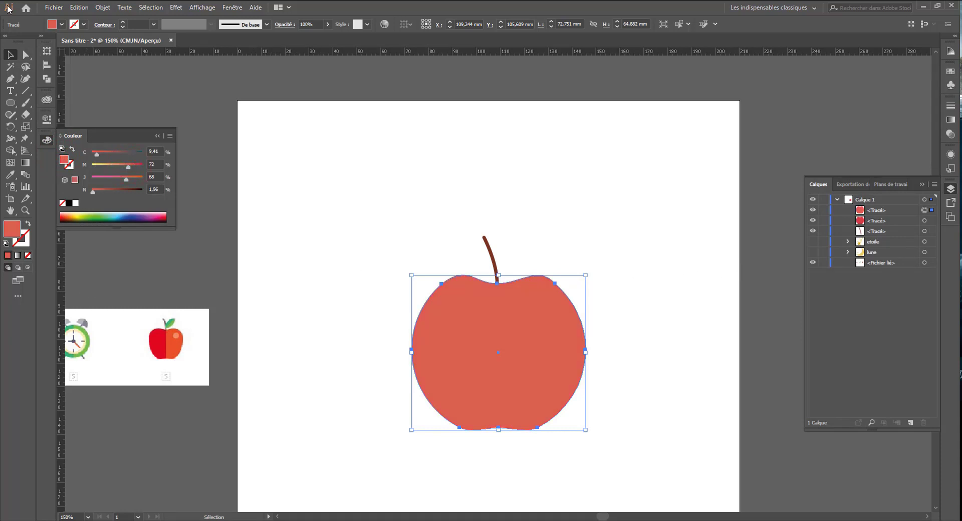
click(11, 102)
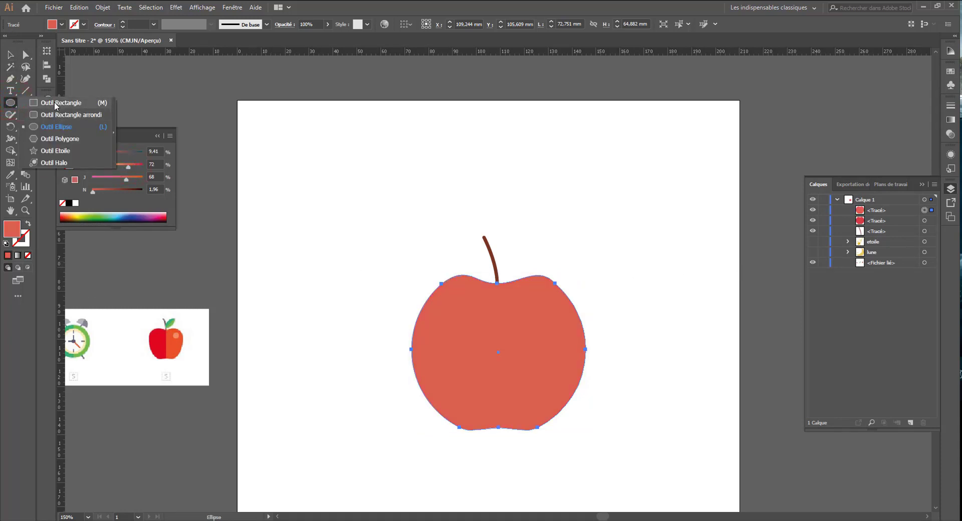
click(58, 103)
drag(361, 192, 497, 434)
Cut away the lighter apple copy's left half and the rectangle with the Shape Builder tool, and deselect the result
click(11, 55)
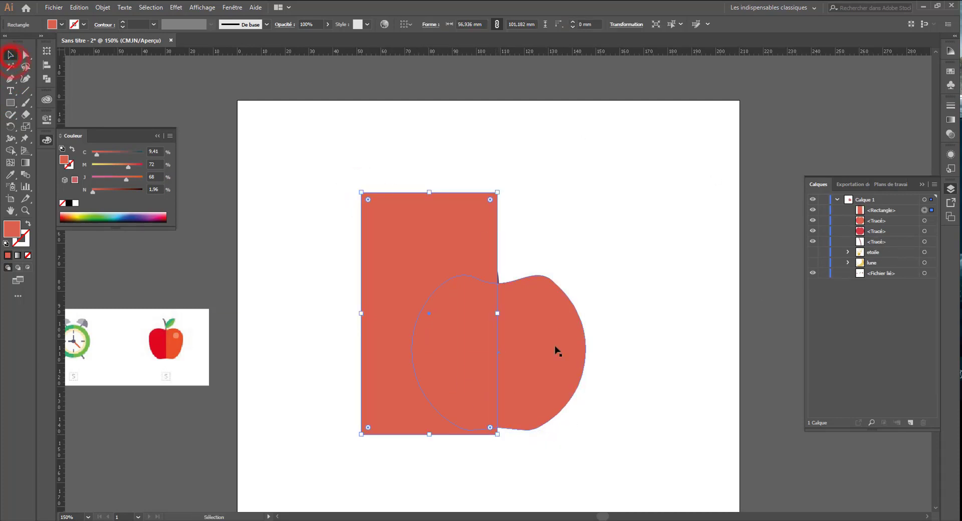
click(927, 222)
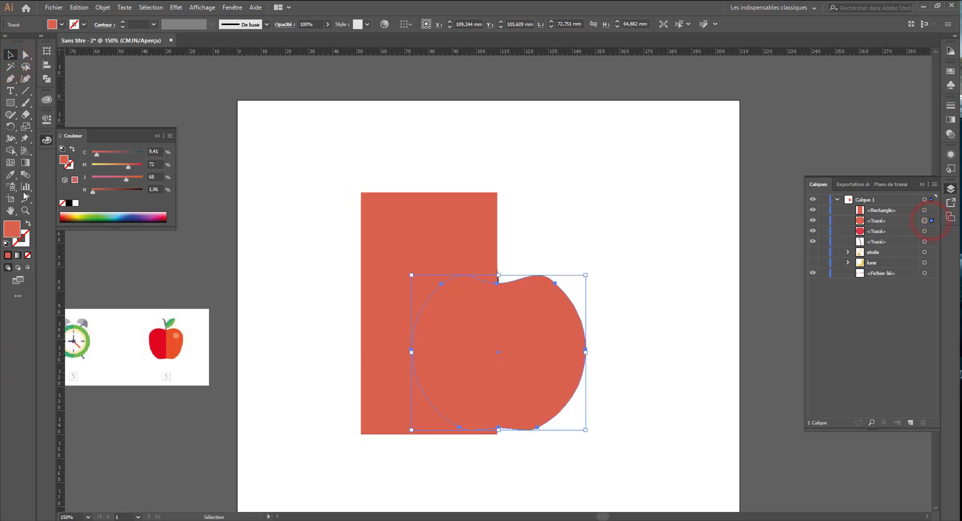
click(10, 150)
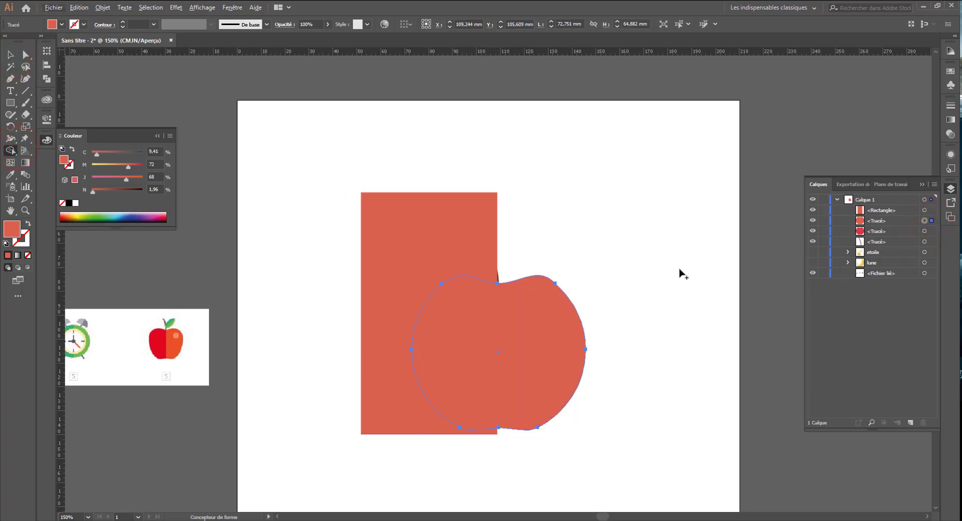
shift+click(927, 210)
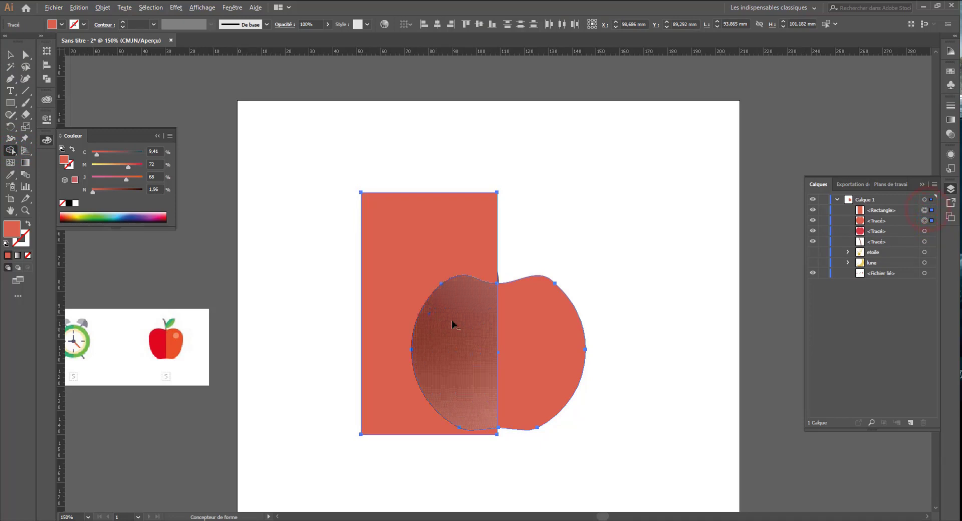
click(452, 322)
alt+click(395, 249)
click(10, 55)
click(305, 146)
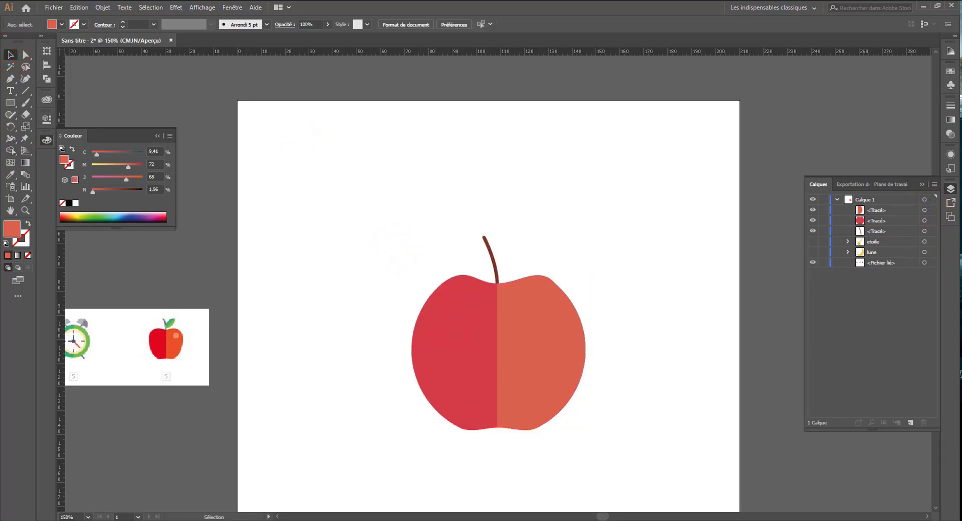
Draw a highlight ellipse about 9.6 × 6.9 mm on the apple's upper right and fill it with M 29 and J 29
drag(10, 104, 50, 126)
drag(550, 295, 528, 310)
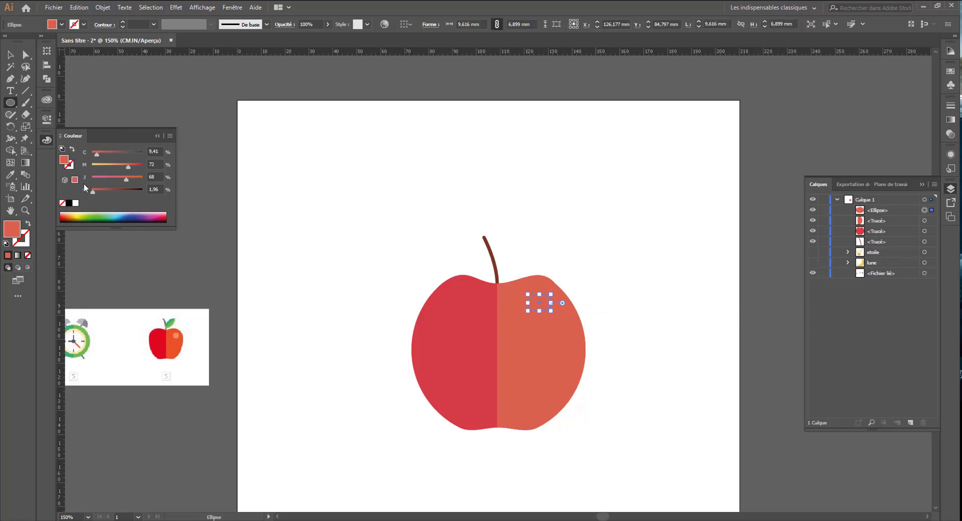
click(75, 203)
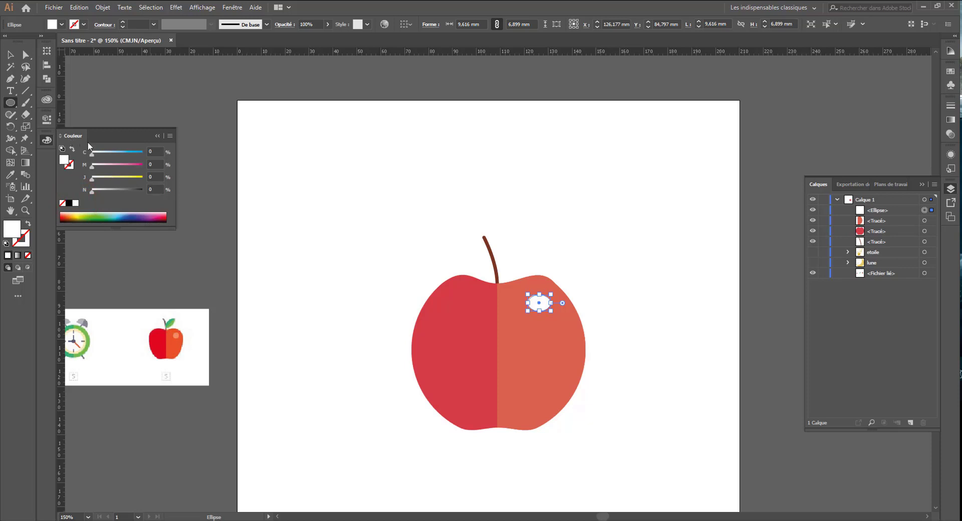
drag(93, 166, 107, 165)
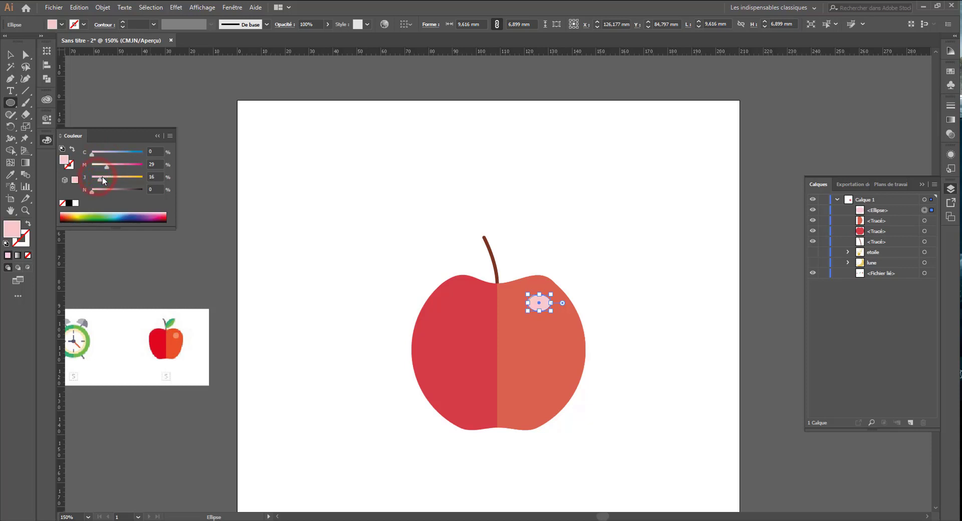
Make the highlight ellipse rounder, about 9.4 × 7.9 mm, and deselect it
click(11, 56)
click(298, 156)
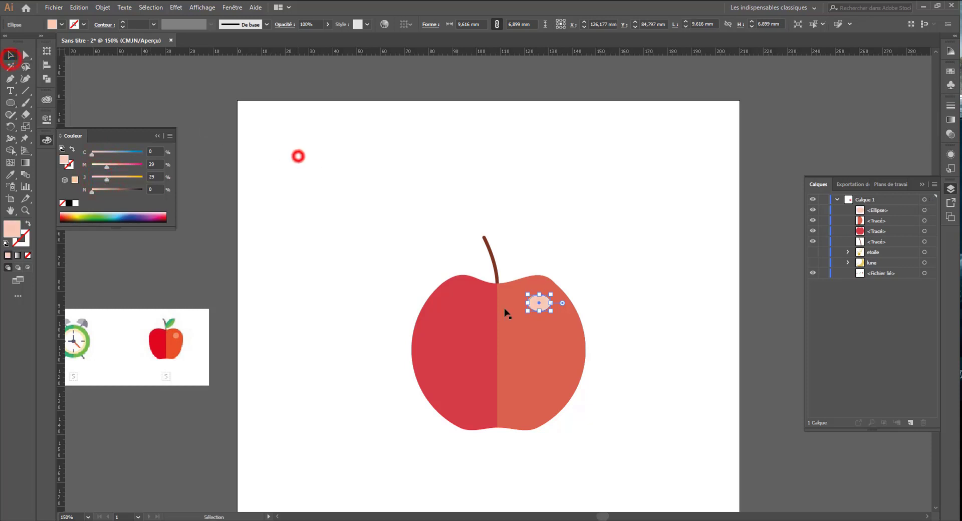
click(547, 303)
drag(553, 312, 550, 314)
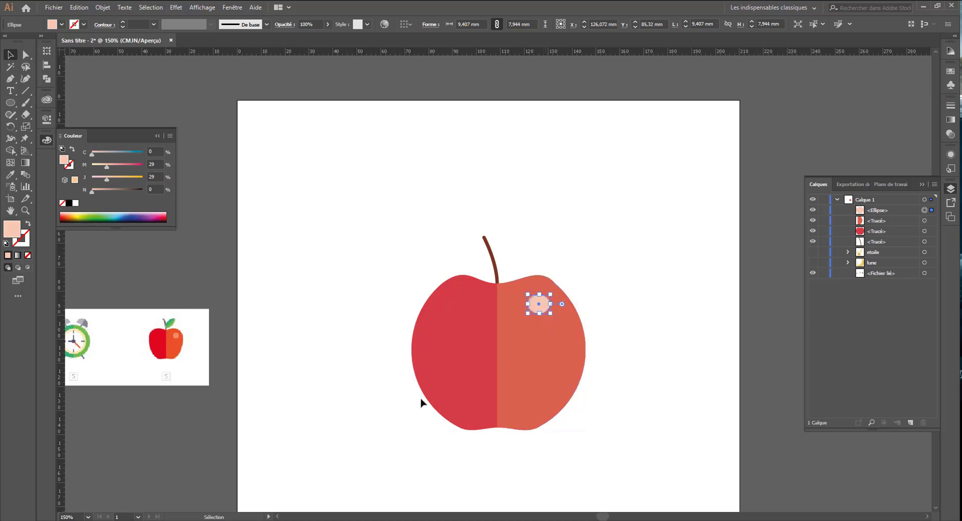
click(701, 330)
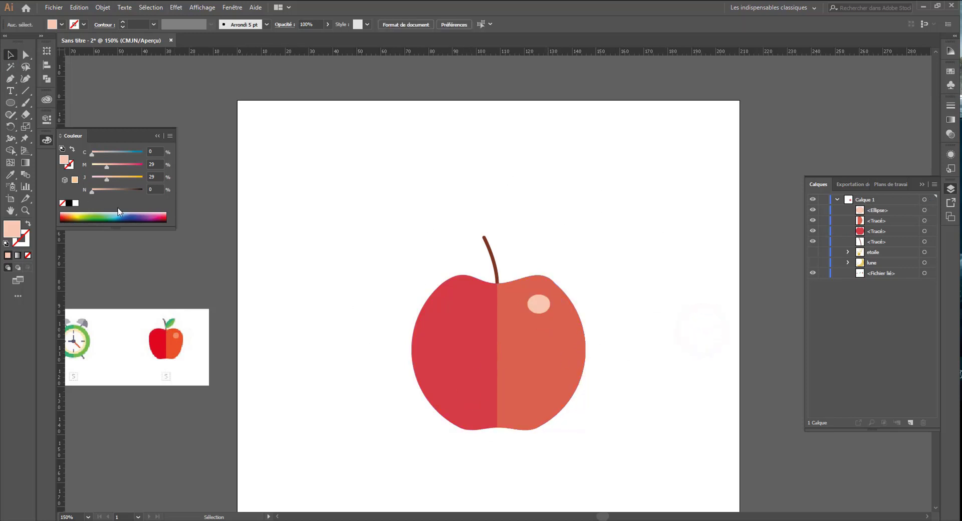
Draw a closed, pointed leaf about 12.3 × 38.5 mm above the apple's left side with the Pen tool, and deselect it
click(12, 104)
click(10, 79)
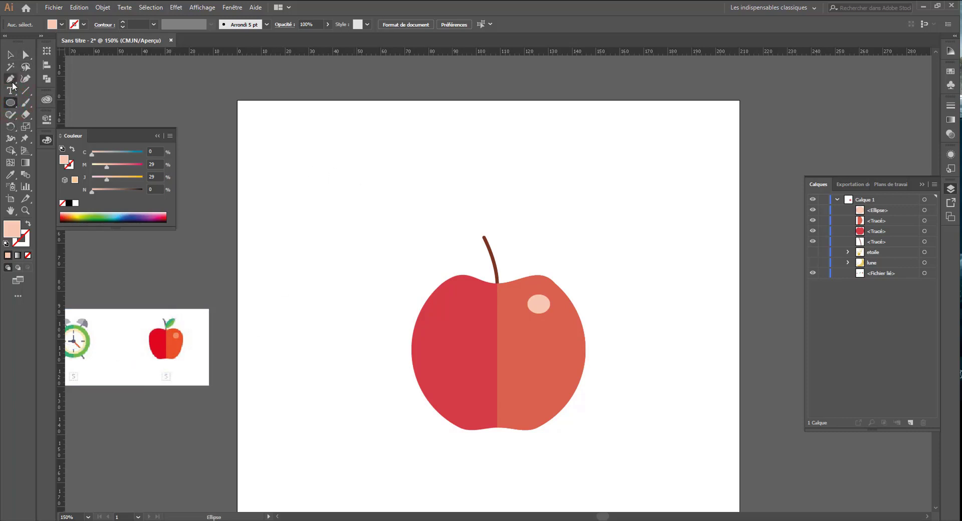
click(391, 157)
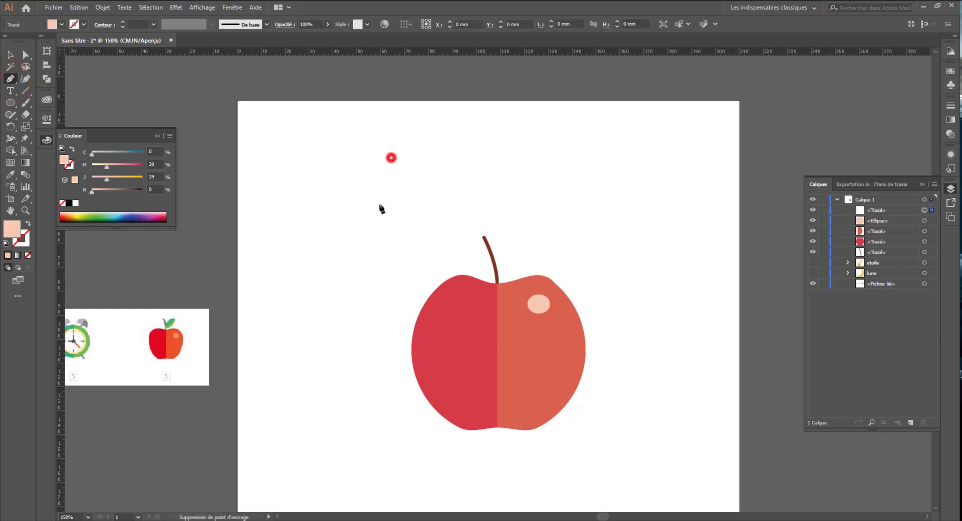
drag(393, 249, 430, 291)
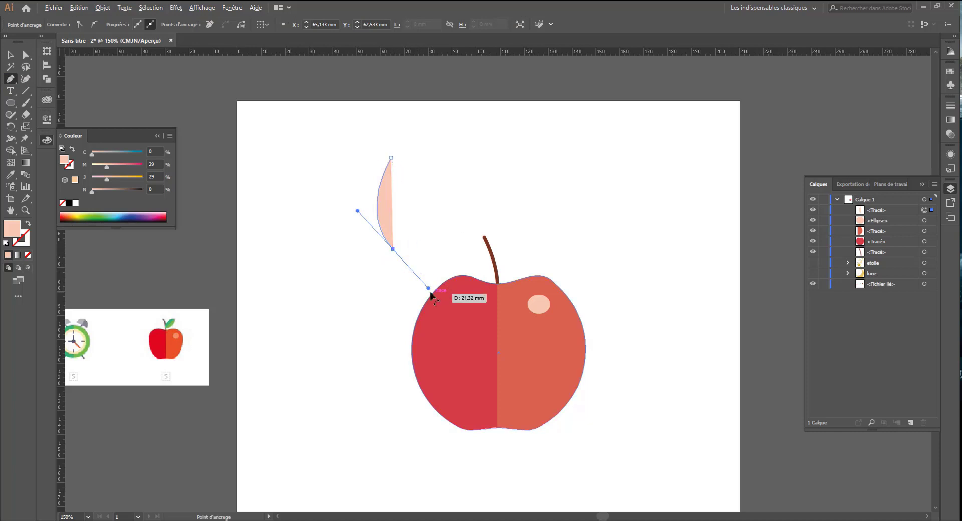
drag(428, 287, 425, 252)
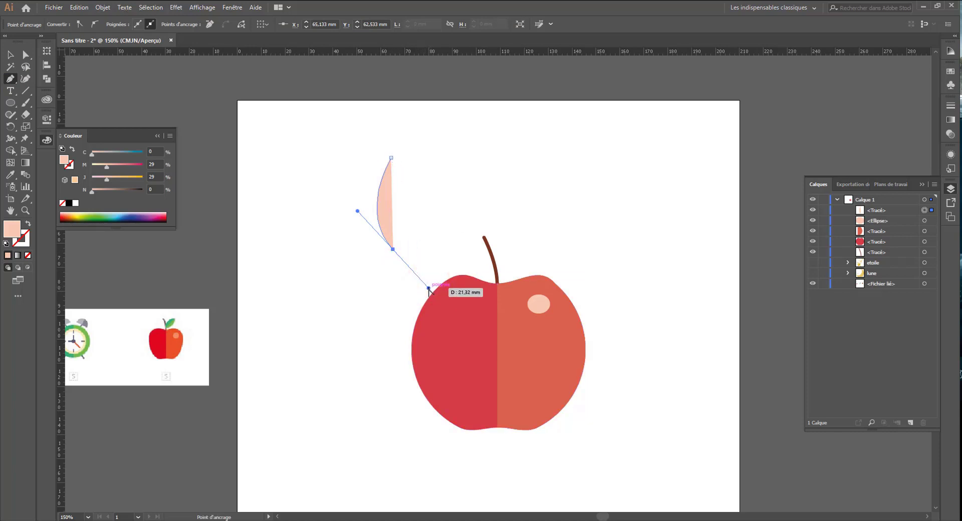
drag(429, 287, 412, 243)
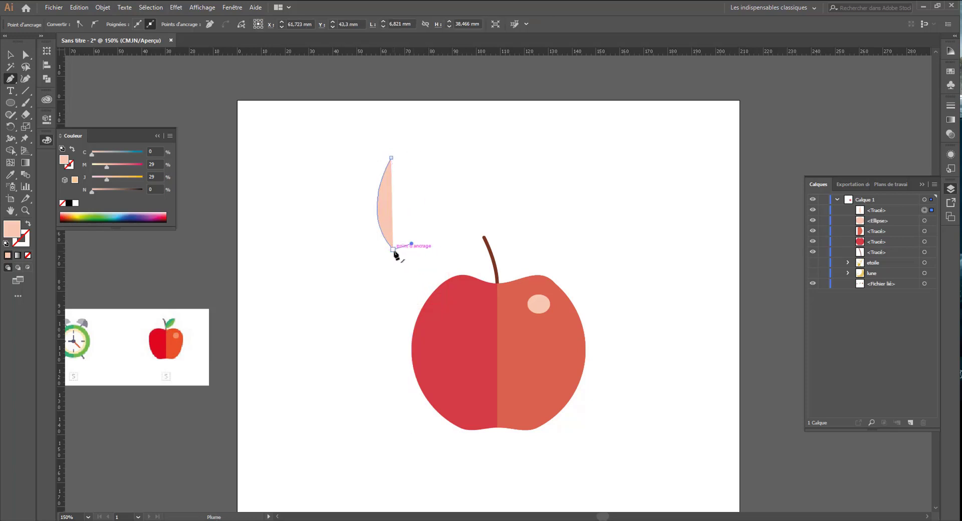
drag(392, 157, 359, 106)
click(10, 54)
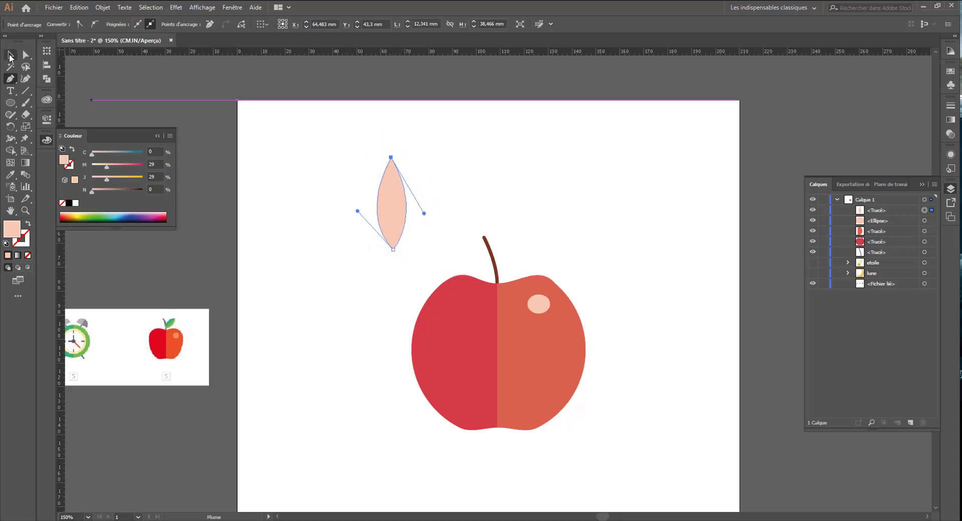
click(263, 189)
Duplicate the leaf's path in Calque 1 and fill the copy with light green, C 61.96 and J 100
click(395, 217)
click(881, 211)
drag(891, 410, 911, 423)
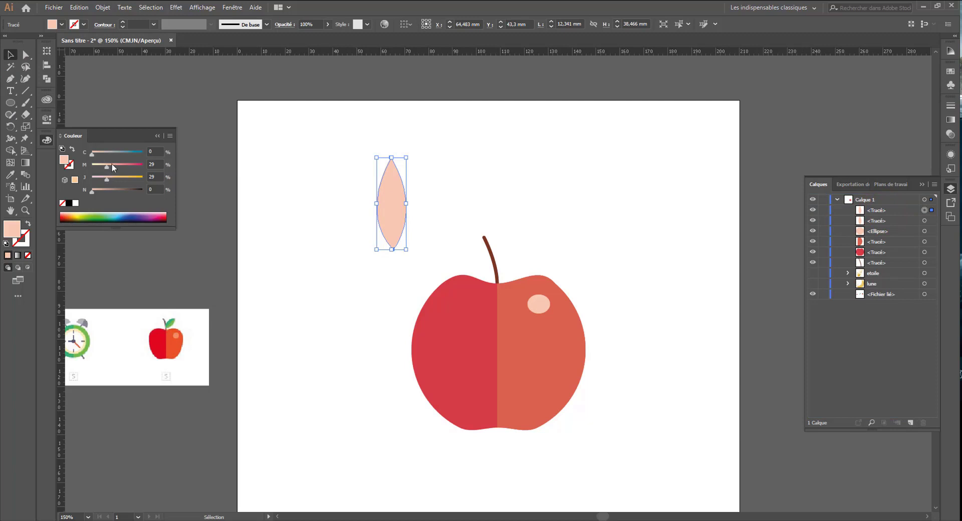
click(94, 216)
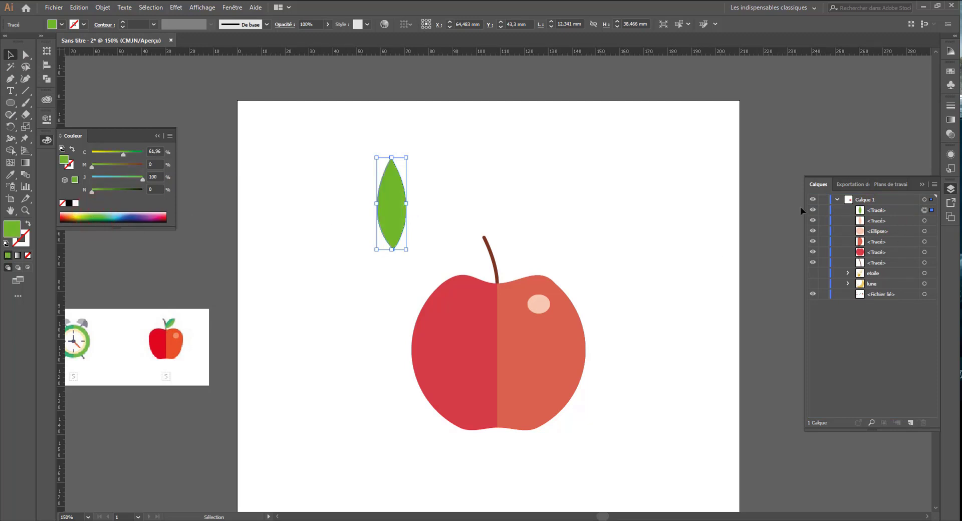
Hide the light green leaf, fill the original leaf with dark green C 88.24, M 27.45, J 100 and N 18.04, and show the hidden leaf again
click(816, 212)
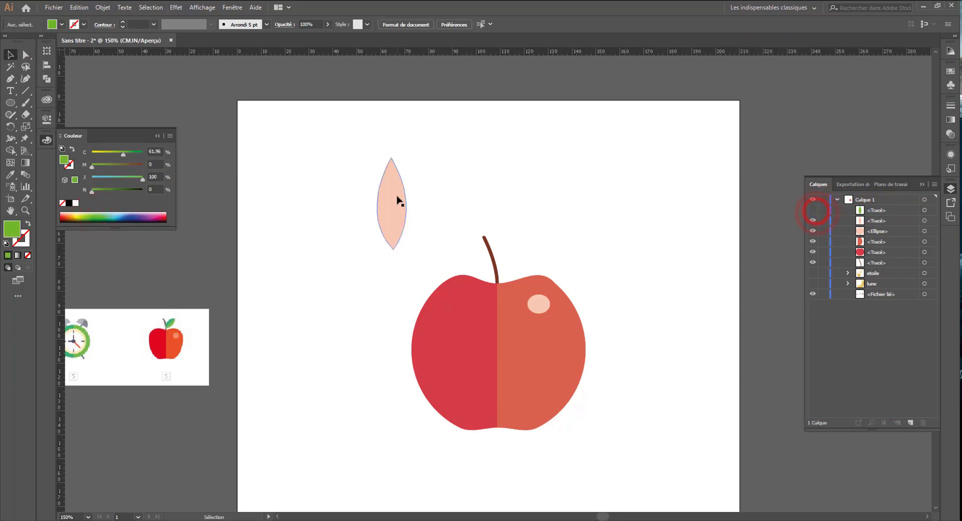
click(393, 216)
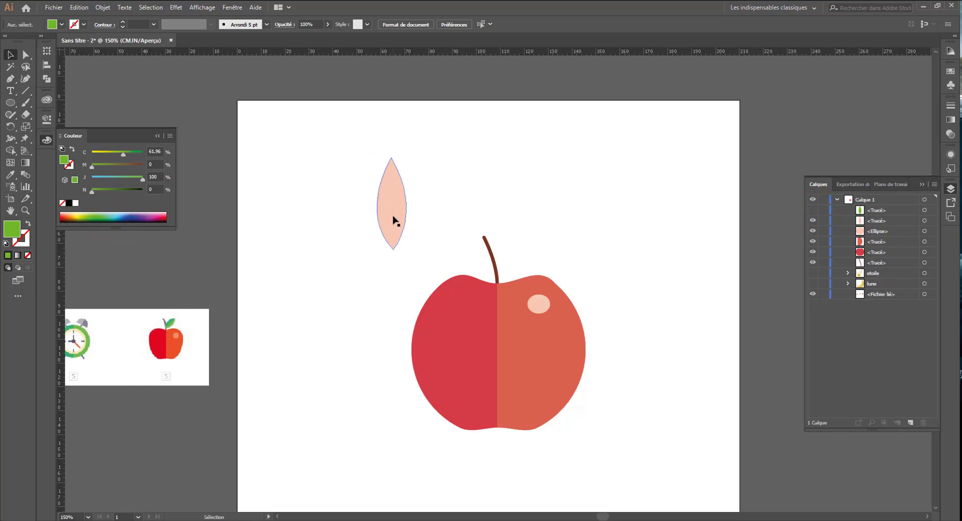
click(98, 215)
click(95, 219)
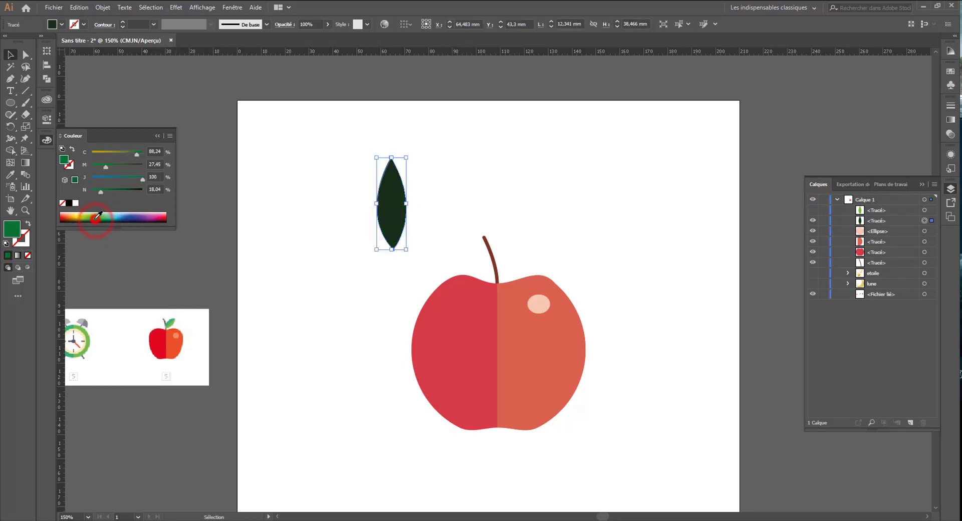
click(94, 215)
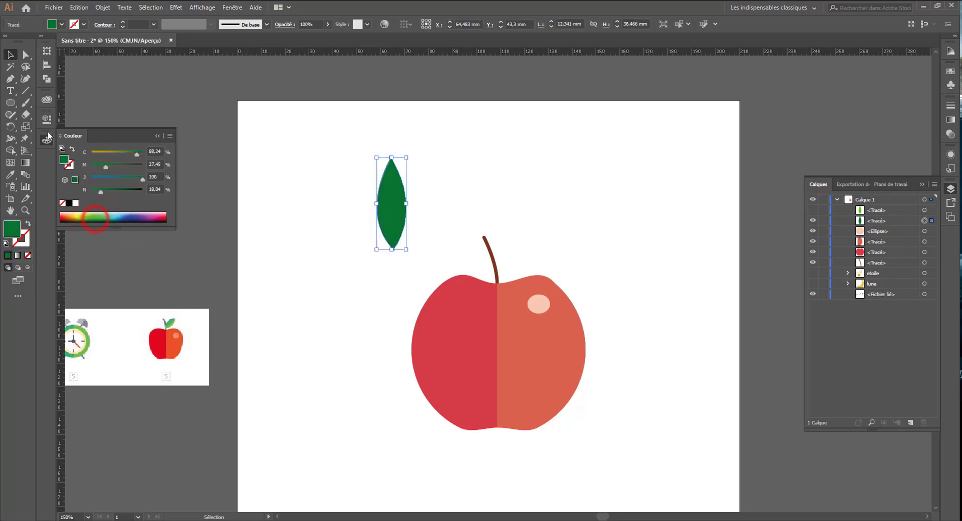
click(815, 211)
click(451, 161)
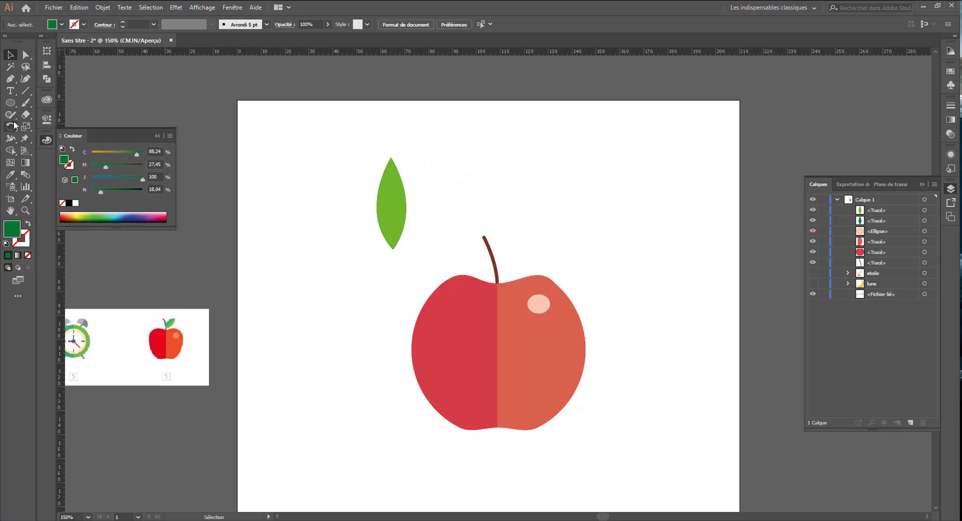
Draw a rectangle about 21 × 59 mm that covers the left half of the leaf up to its centre line
drag(10, 103, 35, 102)
drag(342, 128, 391, 268)
key(v)
Remove the rectangle and the light green leaf's left half with the Shape Builder tool, and deselect the leaf
shift+click(401, 193)
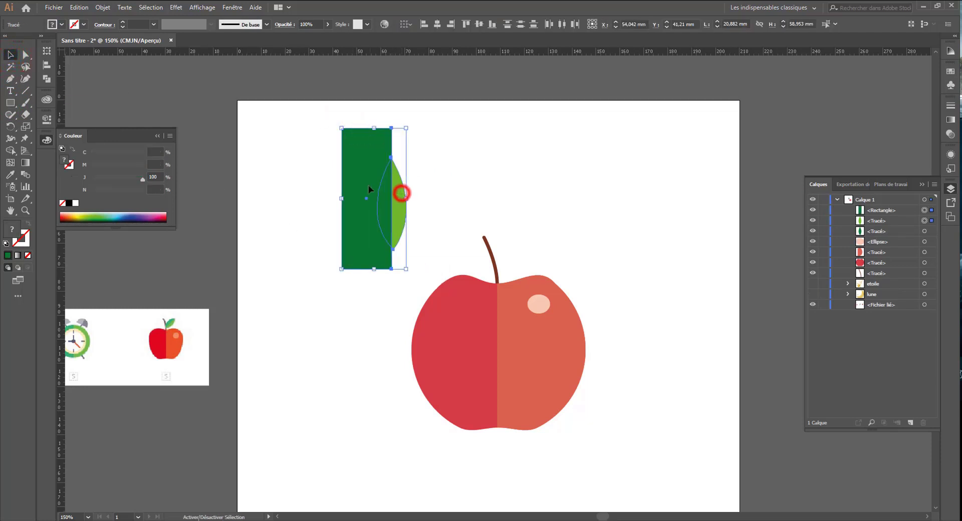
click(11, 151)
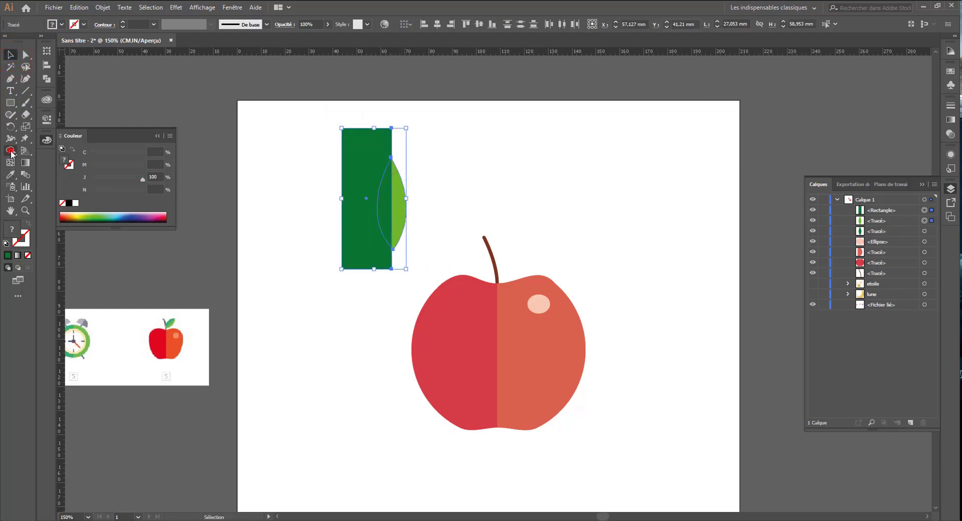
drag(313, 206, 388, 206)
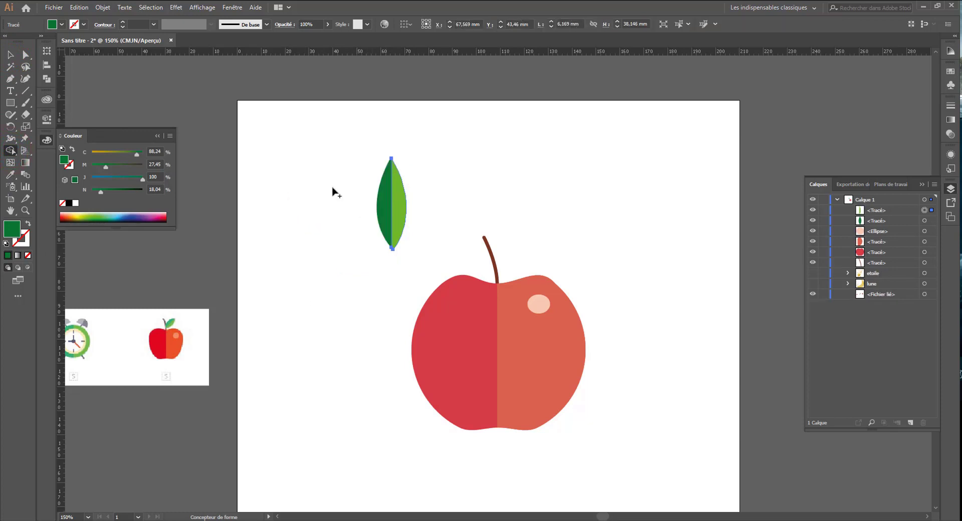
click(9, 57)
click(301, 137)
Group the two leaf halves and fit the leaf, tilted and smaller, against the right side of the stem
drag(423, 145, 325, 284)
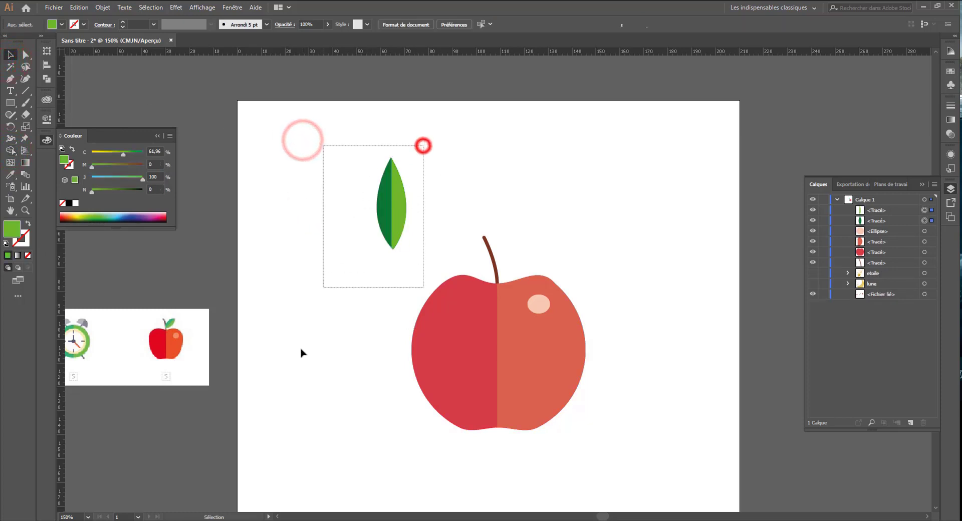
key(ctrl+g)
drag(403, 200, 534, 211)
drag(539, 169, 528, 200)
mouse_move(522, 245)
mouse_down()
mouse_move(503, 246)
mouse_move(506, 253)
mouse_up()
click(503, 178)
click(596, 244)
Group the whole apple, scale it down to about 38 × 43 mm and place it in the artboard's upper right corner
drag(641, 221, 348, 432)
key(ctrl+g)
drag(587, 230, 506, 325)
drag(475, 416, 684, 229)
click(642, 337)
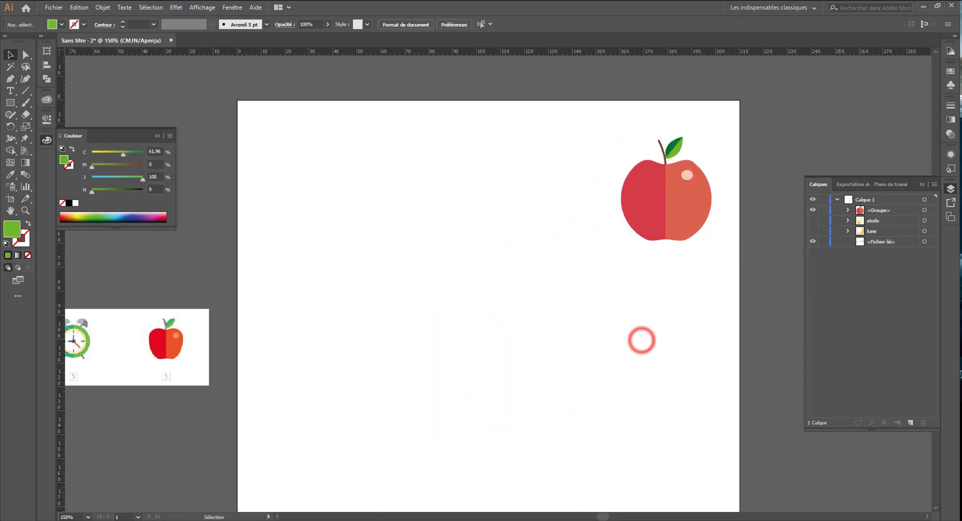
Select only the highlight ellipse inside the apple group, enlarge it slightly and deselect it
click(26, 54)
click(687, 176)
click(687, 175)
click(688, 175)
click(11, 54)
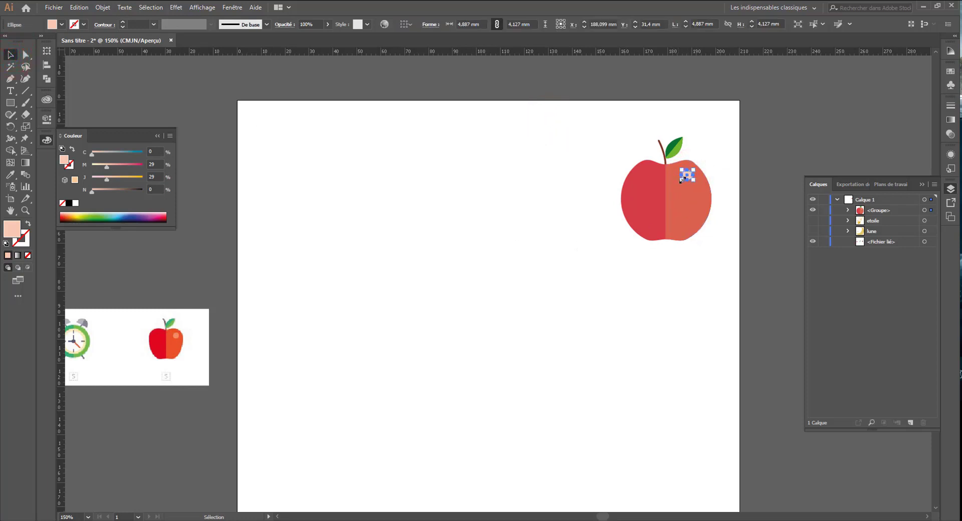
click(593, 137)
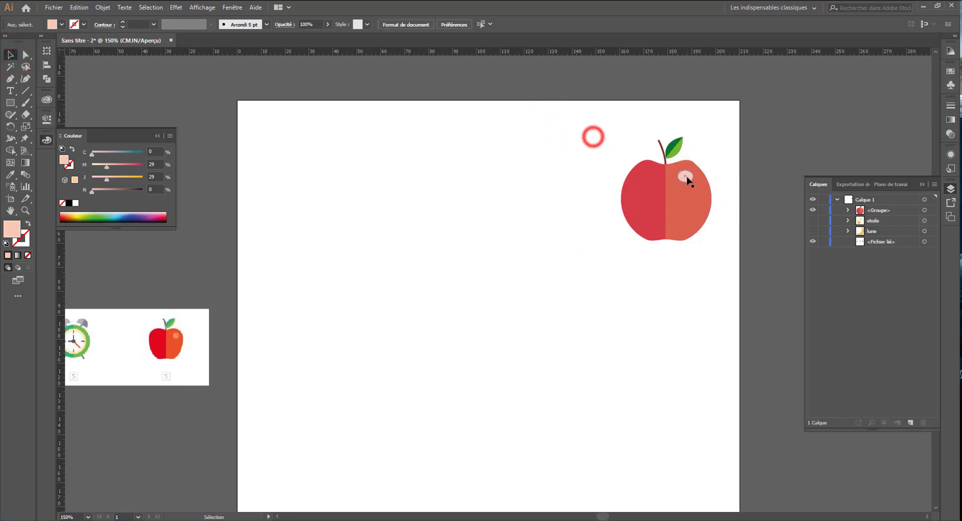
Select only the stem path inside the apple group, set its stroke weight to 3 pt and deselect it
click(660, 143)
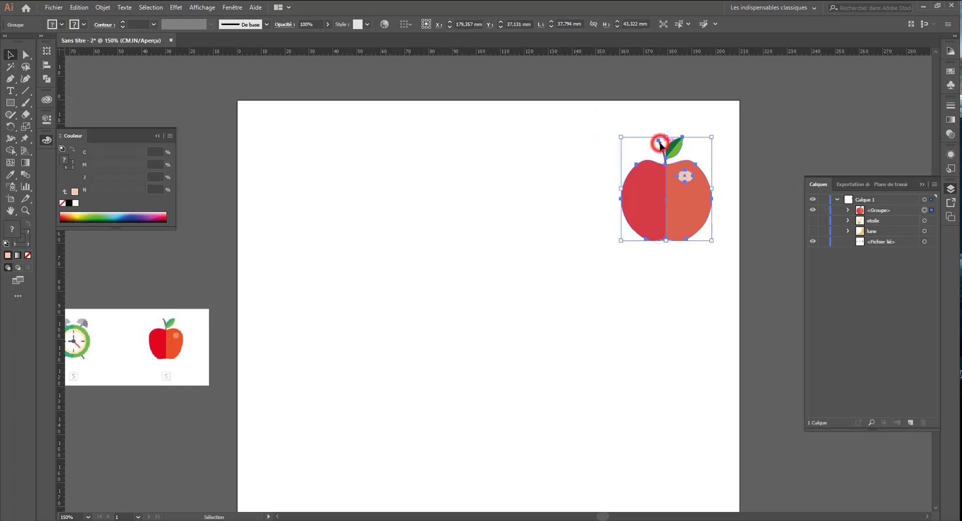
click(849, 210)
click(916, 251)
click(924, 263)
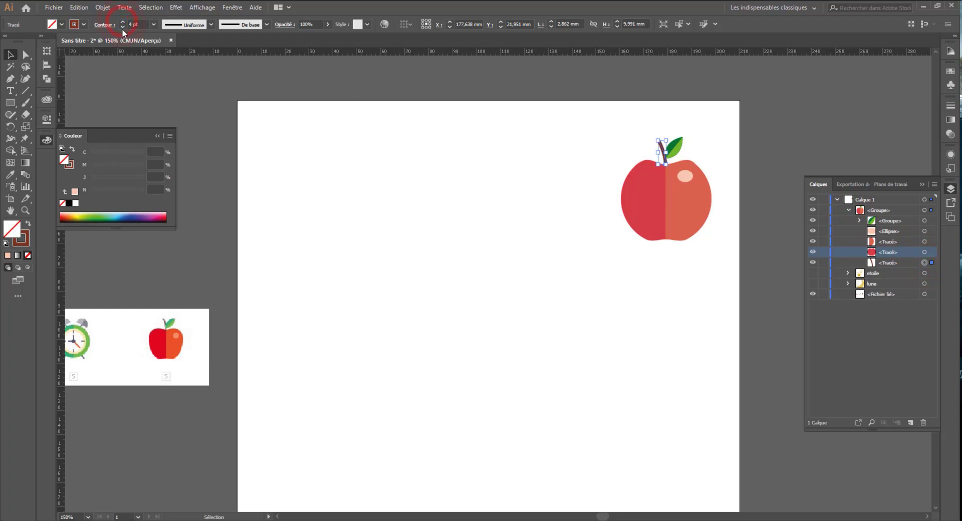
click(330, 190)
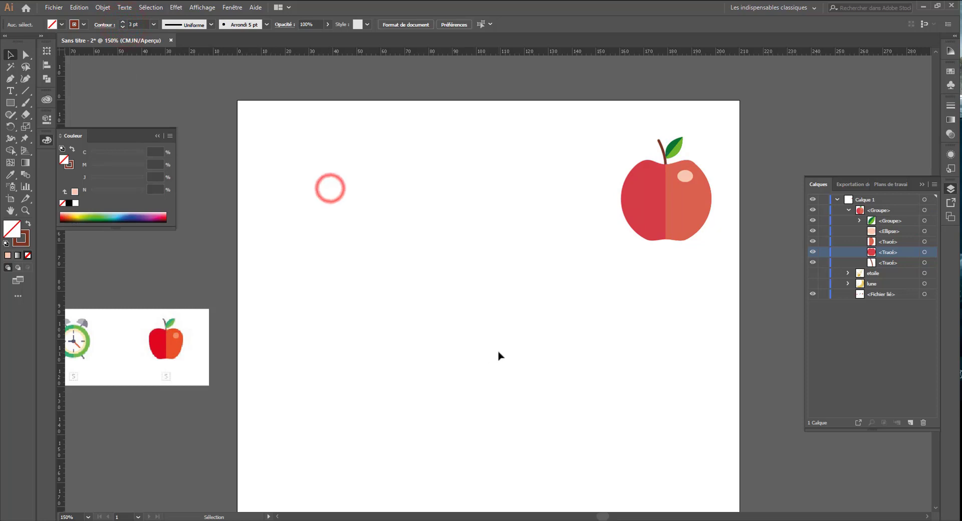
Draw a triangle about 42 × 37 mm with the Polygon tool on the artboard and give it the brown as fill without a stroke
drag(286, 270, 421, 249)
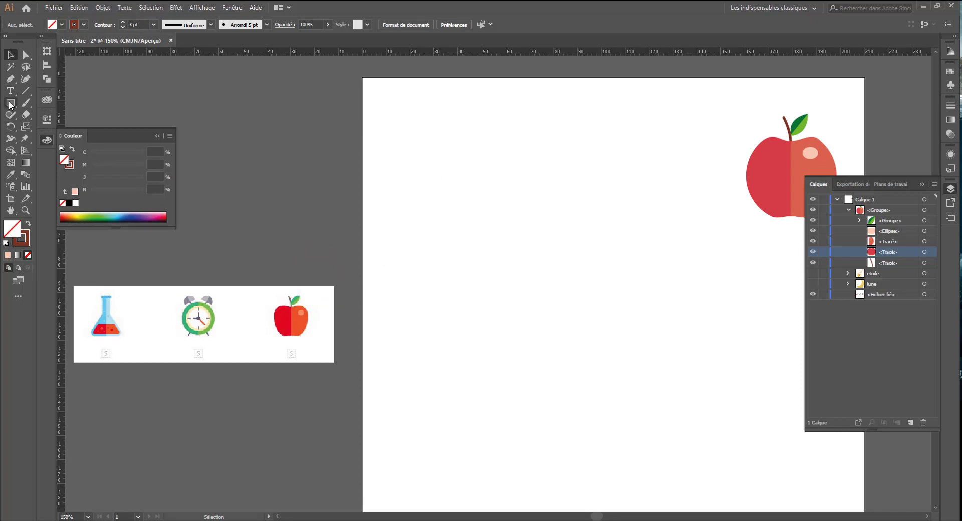
drag(10, 106, 55, 139)
drag(524, 197, 521, 141)
key(Down)
key(Down)
key(Down)
click(28, 226)
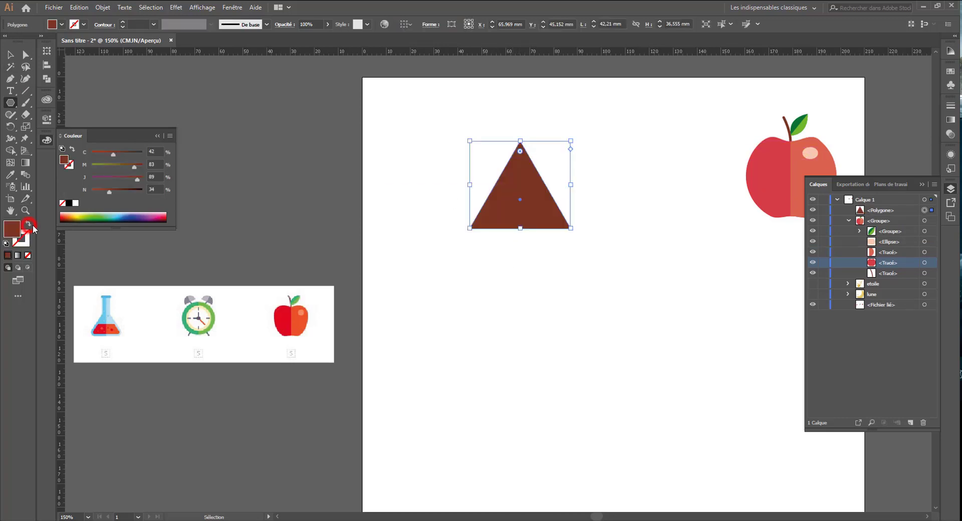
Round all three corners of the brown triangle slightly and deselect it
click(23, 55)
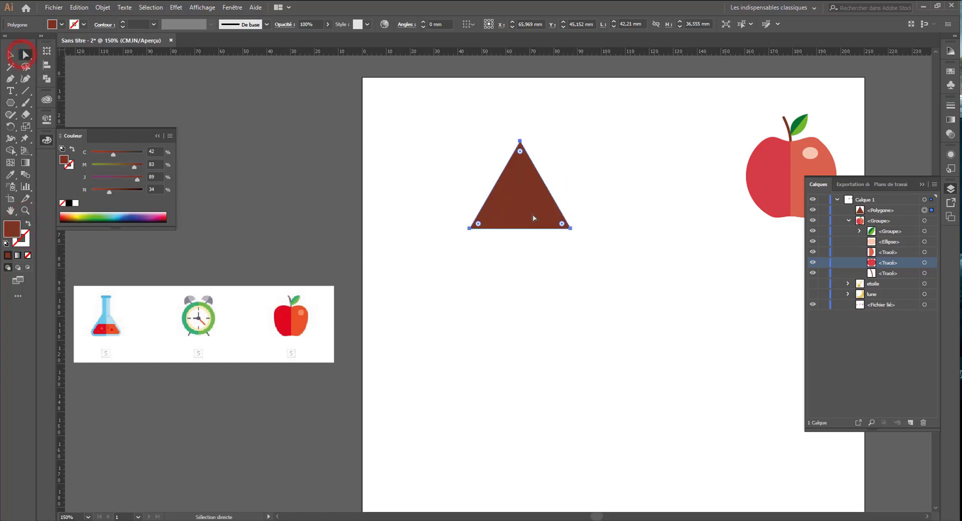
drag(562, 224, 554, 221)
click(526, 301)
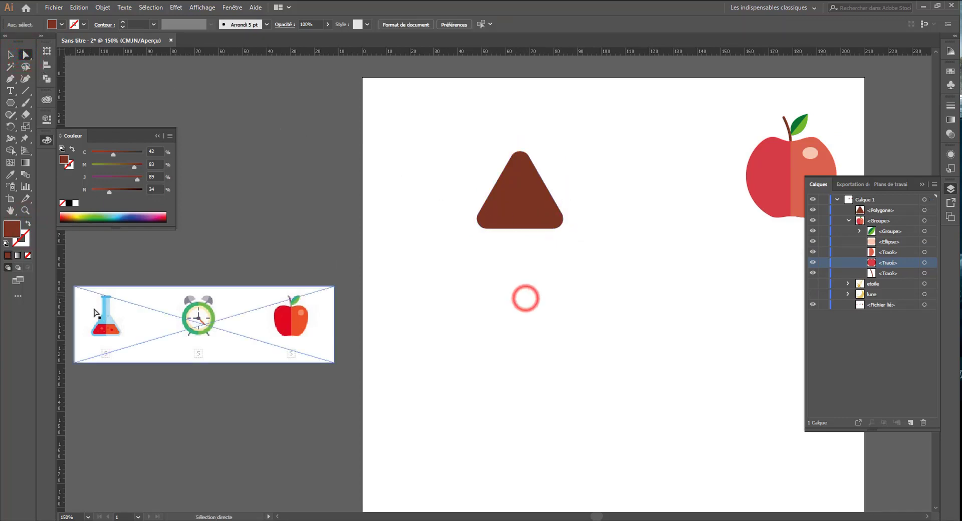
Draw a narrow upright rounded rectangle as the flask's neck, centre it horizontally on the triangle and move both shapes lower on the artboard
click(10, 102)
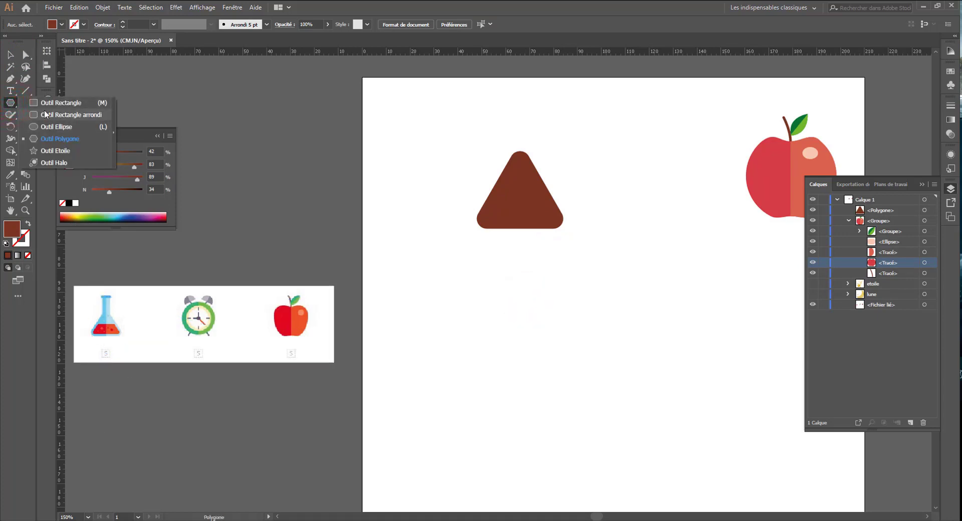
click(49, 103)
drag(496, 114, 521, 166)
key(v)
click(591, 142)
drag(569, 143, 453, 253)
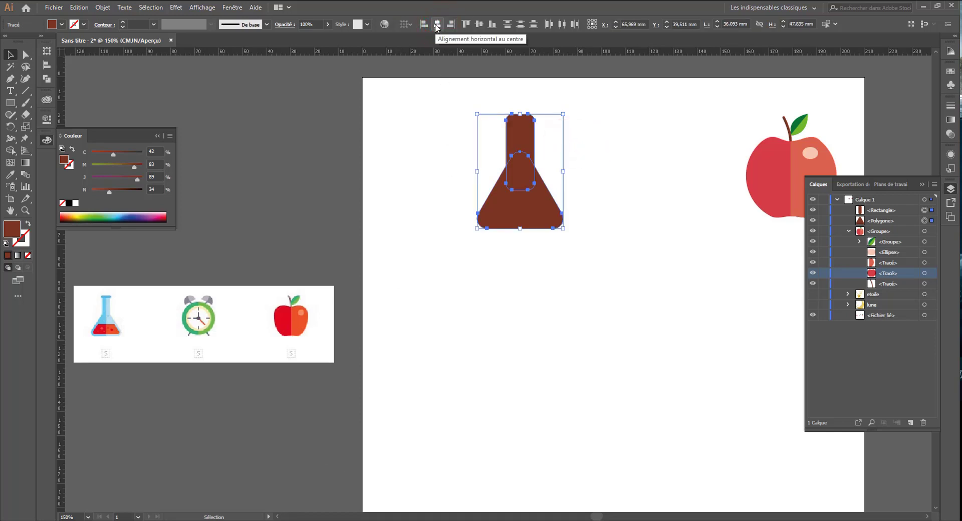
drag(513, 167, 476, 239)
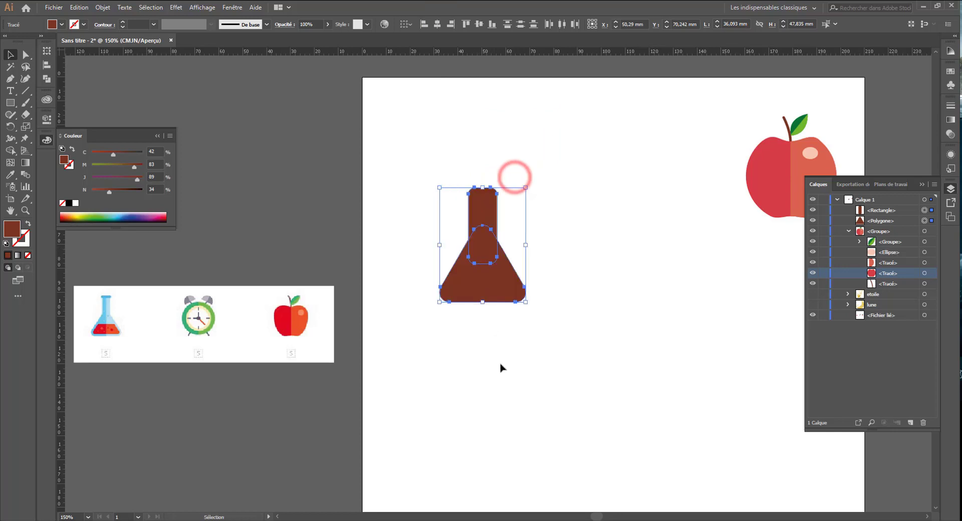
Draw a flat rounded rectangle about 17 × 4 mm as the rim on top of the neck and centre all three shapes horizontally
drag(10, 103, 41, 111)
drag(463, 184, 413, 385)
click(9, 58)
click(493, 121)
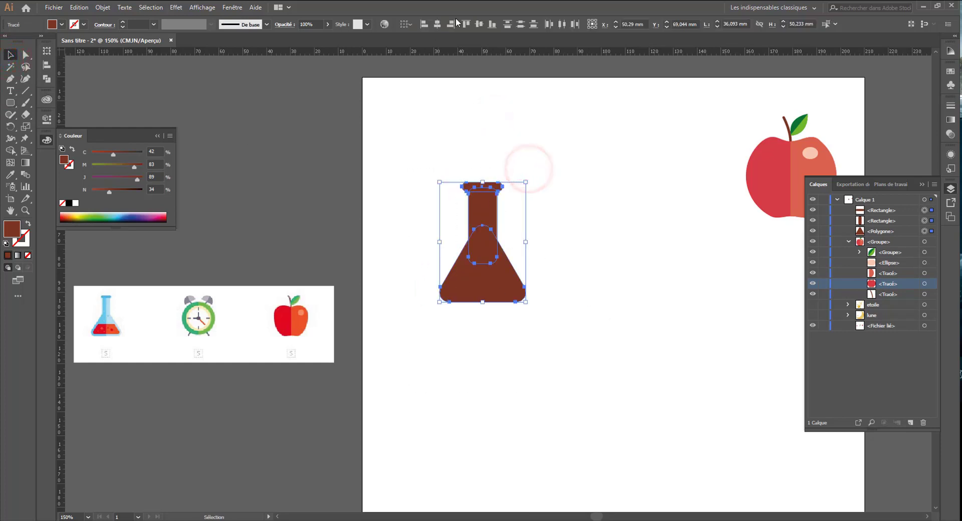
click(437, 24)
click(566, 195)
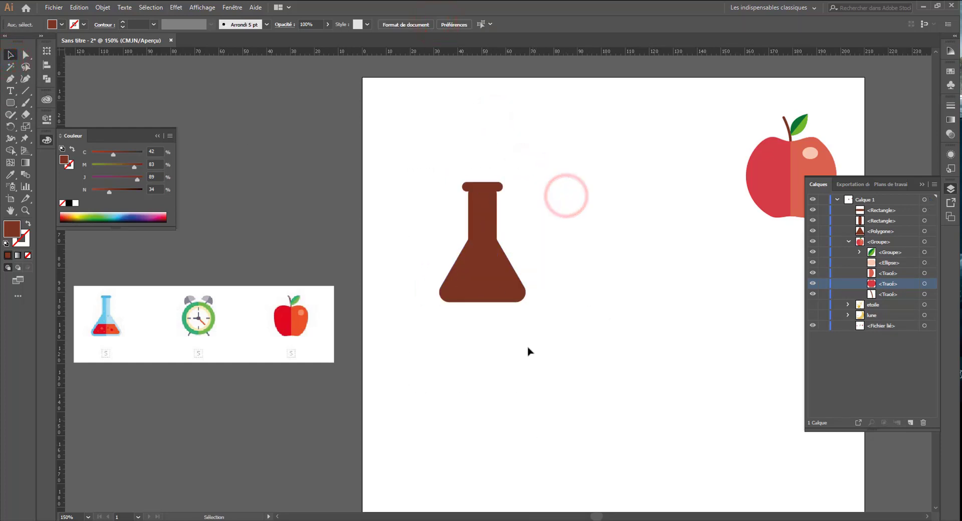
Select the rim and neck together and move them down over the triangle to shorten the visible neck
drag(523, 171, 482, 197)
drag(528, 171, 473, 228)
click(569, 201)
drag(469, 189, 484, 223)
key(v)
shift+click(485, 206)
click(563, 209)
click(546, 163)
Reduce the rim's height to about 2.4 mm and nudge it down towards the neck
click(485, 200)
key(ctrl+plus)
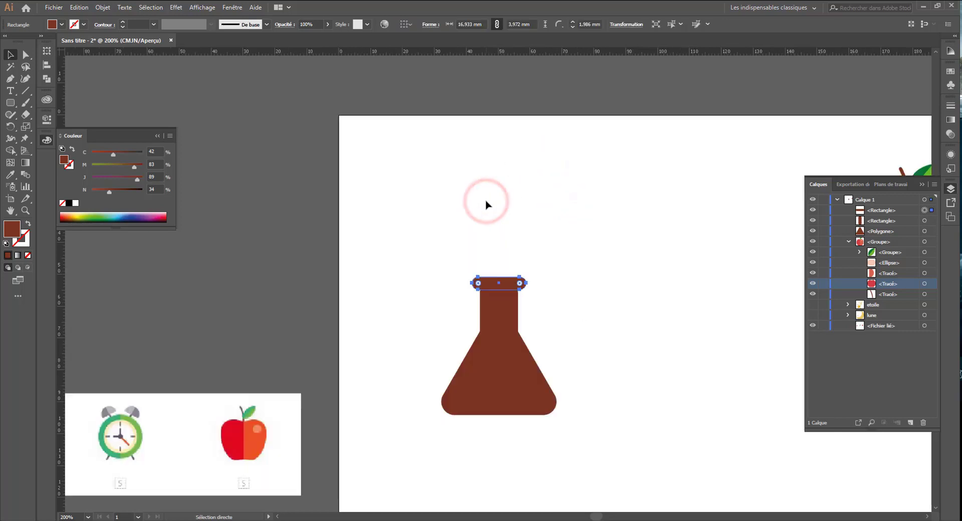
drag(499, 289, 499, 285)
click(508, 251)
click(507, 284)
key(Down)
key(Down)
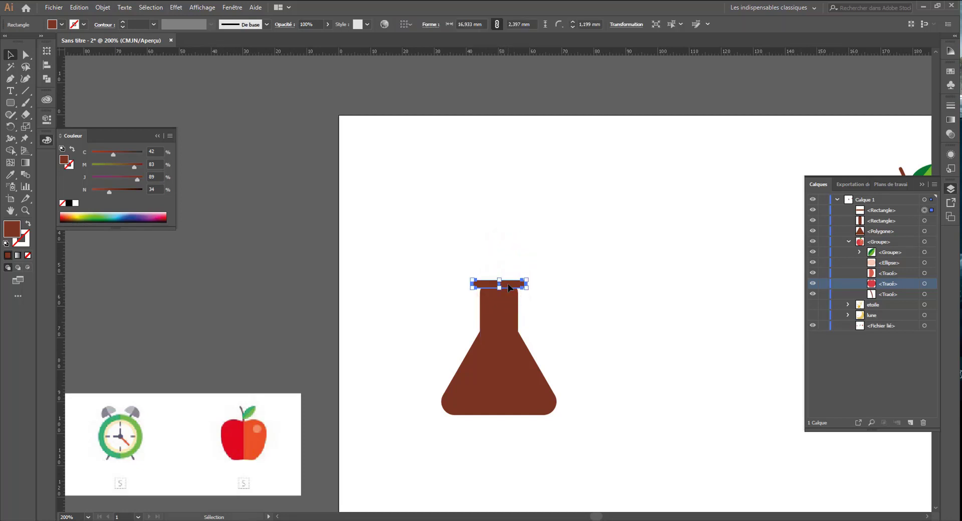
Raise the neck slightly so its top edge tucks behind the rim, and deselect it
click(513, 232)
click(500, 307)
drag(510, 292, 511, 291)
click(584, 290)
Try to unite the rim, neck and triangle with the Pathfinder's Unite mode, and undo it
drag(577, 337, 663, 321)
drag(623, 221, 496, 427)
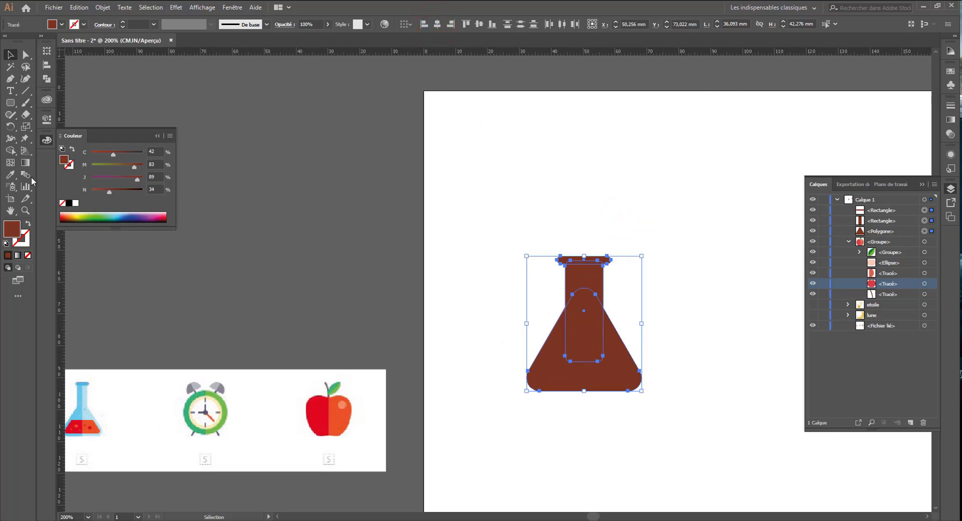
click(47, 79)
click(65, 74)
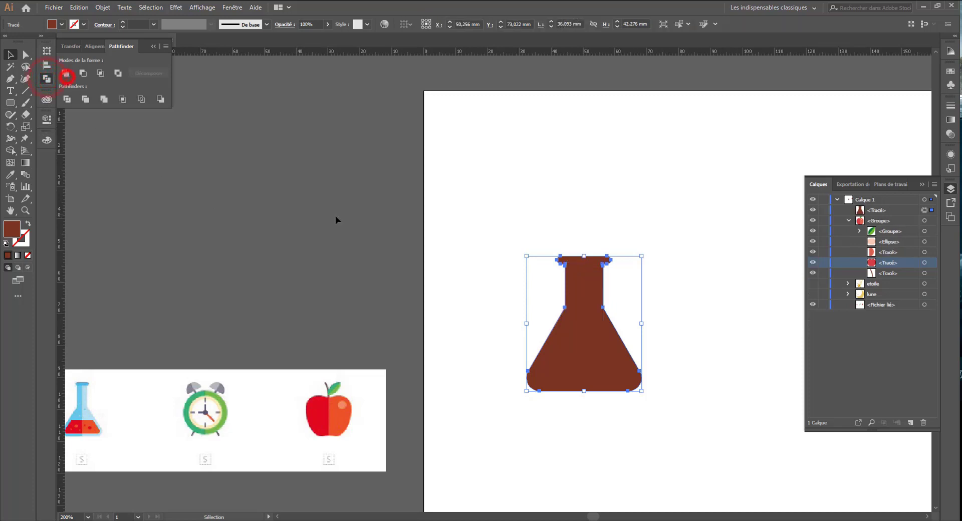
key(ctrl+z)
Try to merge all three flask shapes with the Shape Builder tool, and undo the merge
click(10, 151)
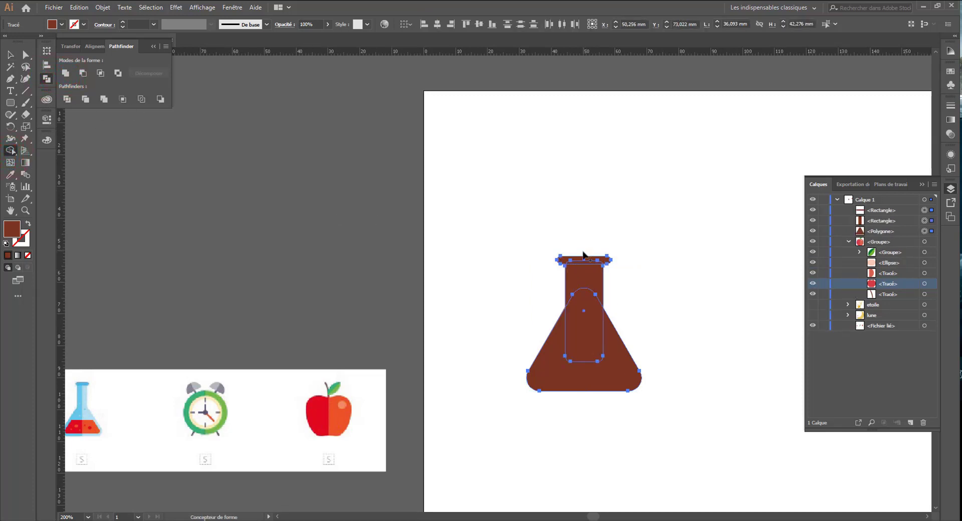
drag(583, 263, 589, 361)
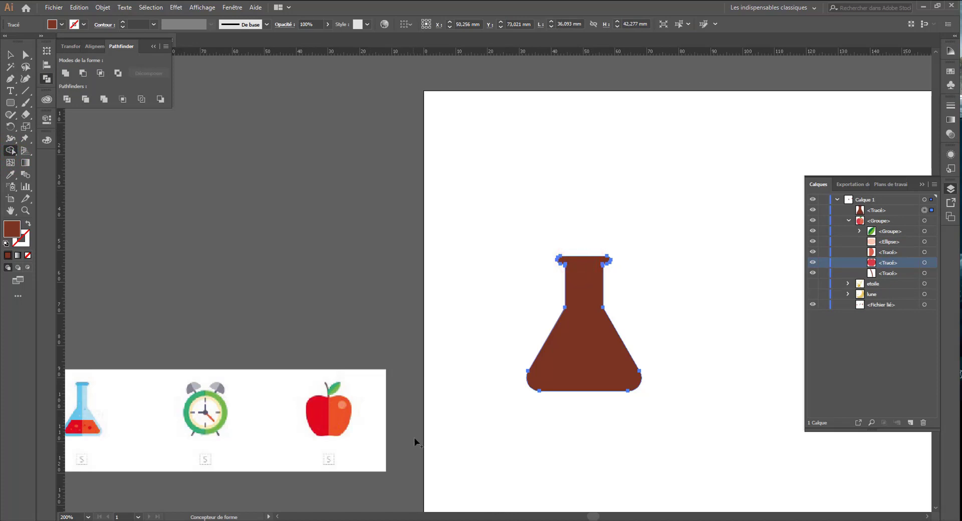
key(v)
key(a)
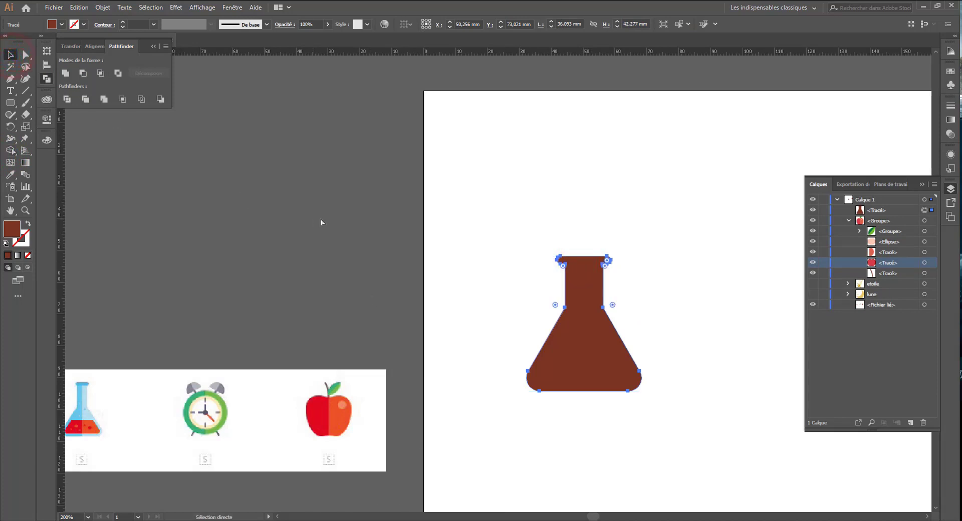
key(v)
key(ctrl+z)
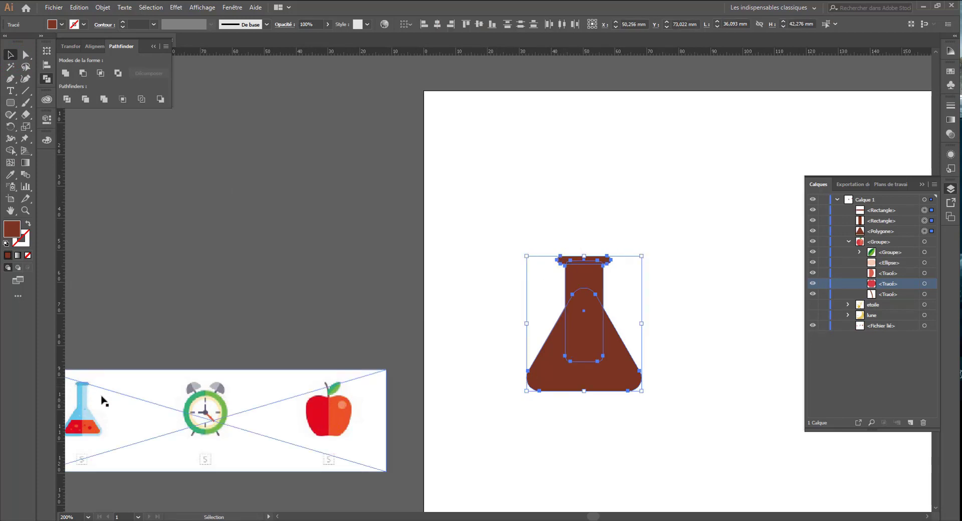
Move the flask down slightly, merge only the neck and triangle with the Shape Builder tool, and deselect the body
drag(579, 274, 586, 323)
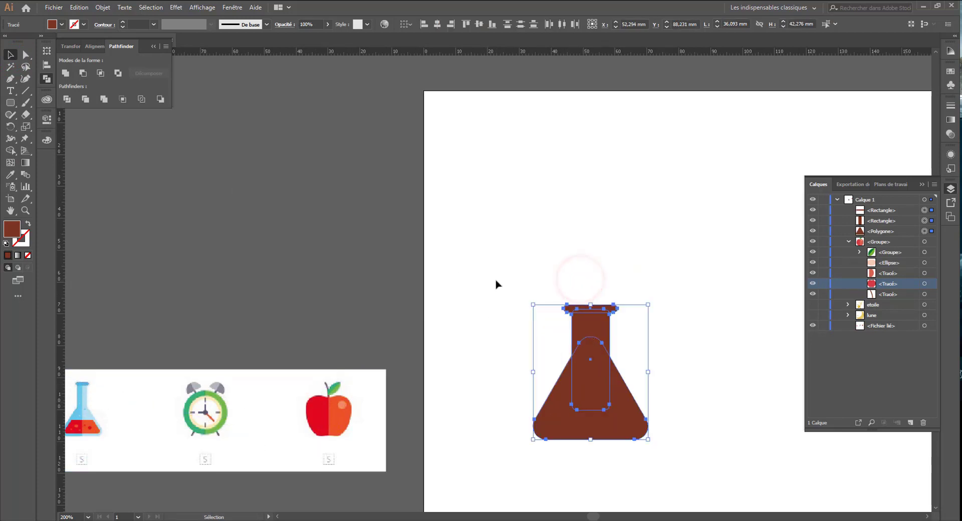
click(496, 285)
drag(616, 350, 506, 400)
click(11, 150)
click(592, 324)
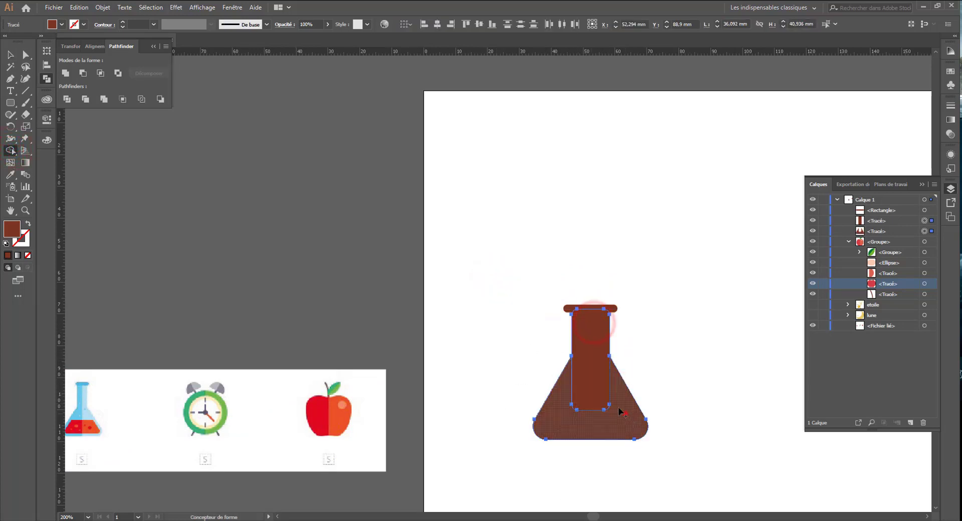
drag(594, 323, 625, 415)
key(space)
drag(284, 459, 217, 430)
click(11, 55)
click(251, 197)
Fill the rim with teal, lowering its brightness to 37% black (C 70.98, M 0, J 20.78, N 37)
click(524, 277)
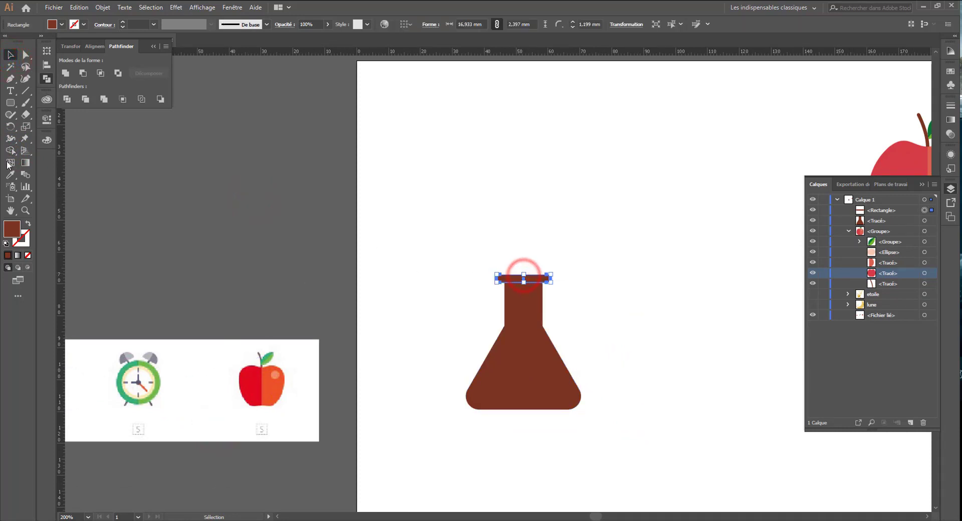
click(47, 141)
click(114, 216)
drag(213, 286, 259, 258)
click(105, 190)
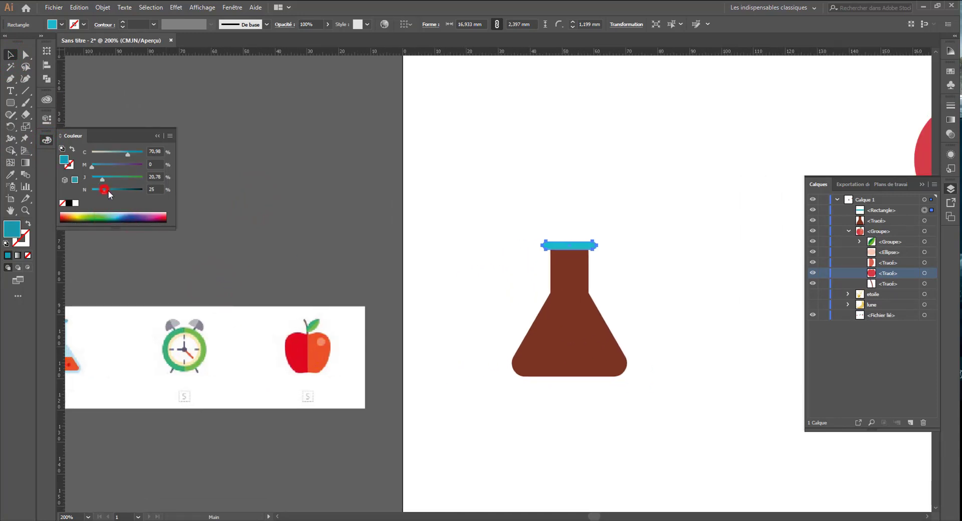
drag(106, 189, 111, 190)
Copy the rim's teal fill onto the flask body with the Eyedropper and deselect the body
click(544, 328)
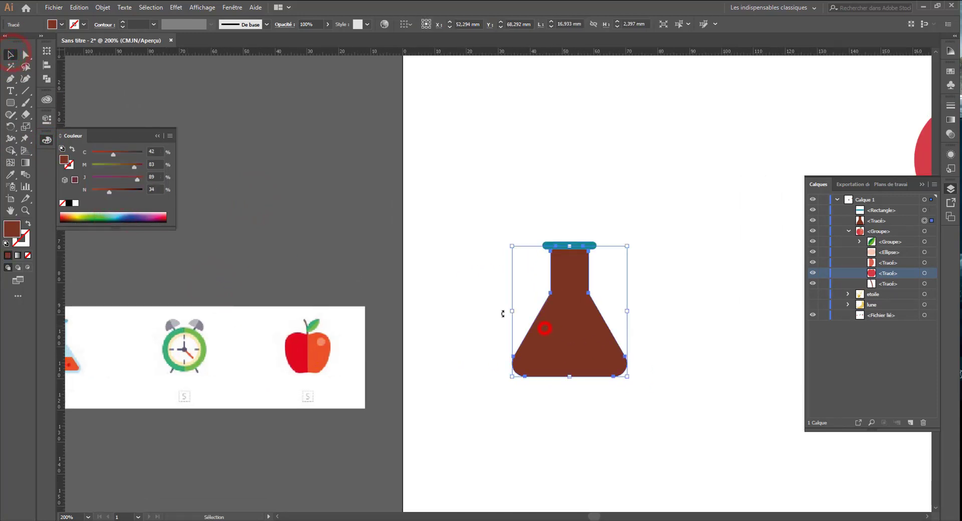
click(10, 175)
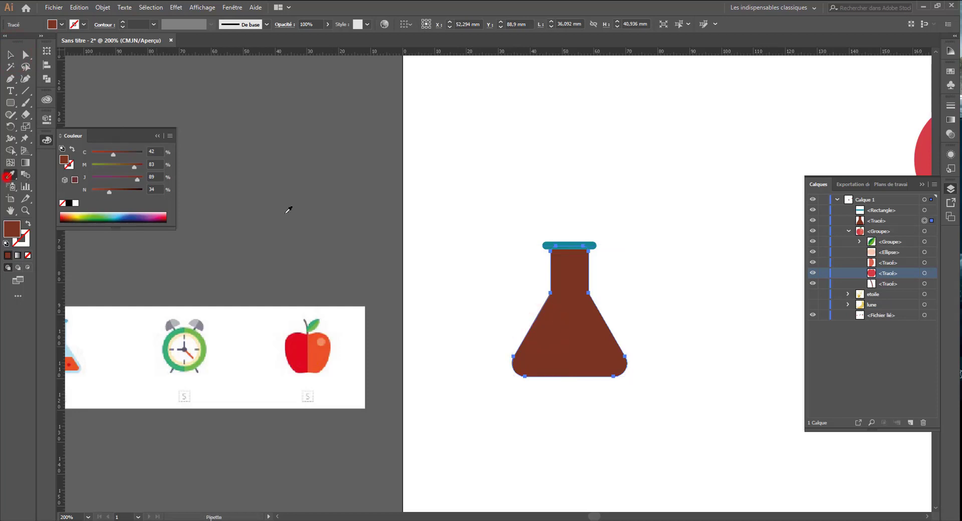
click(555, 242)
key(v)
drag(284, 174, 351, 198)
key(ctrl+minus)
click(368, 262)
Darken the rim's teal to 90% cyan and 46% black, and deselect it
click(455, 245)
click(113, 190)
click(134, 152)
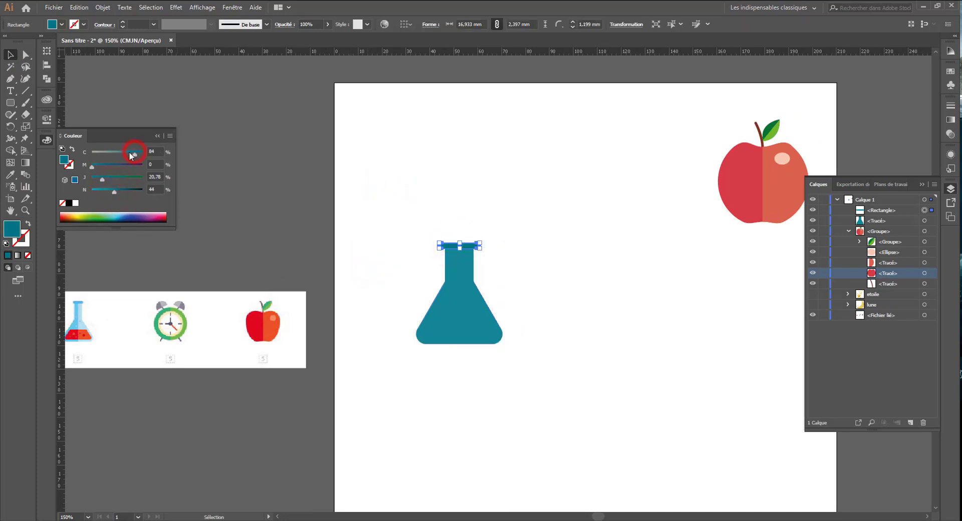
click(108, 188)
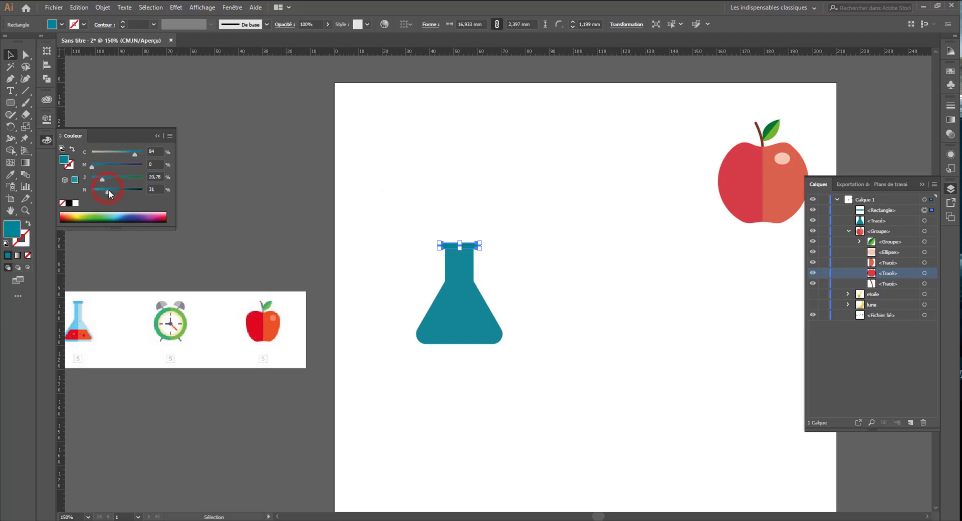
click(115, 190)
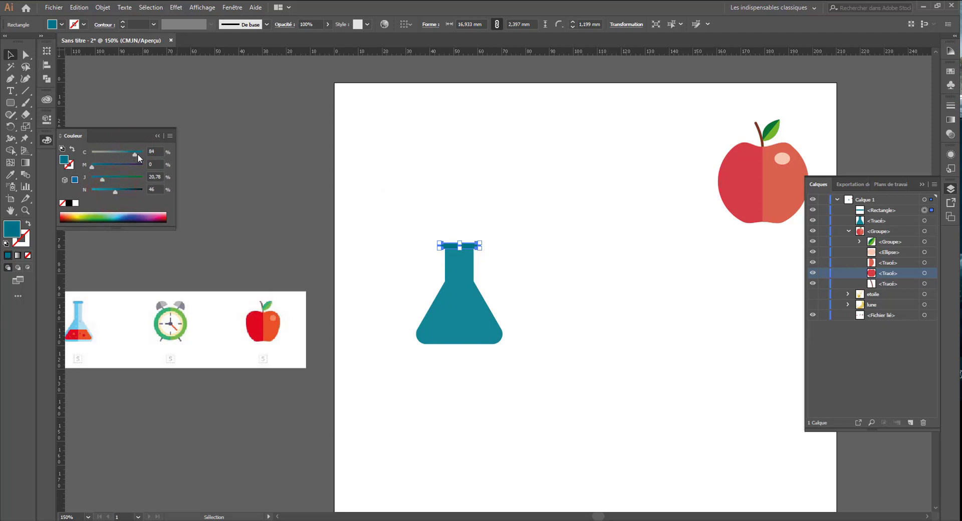
click(374, 227)
Lock the rim, paste a copy of the flask body in place in front, and lighten the copy to 16% black
click(488, 300)
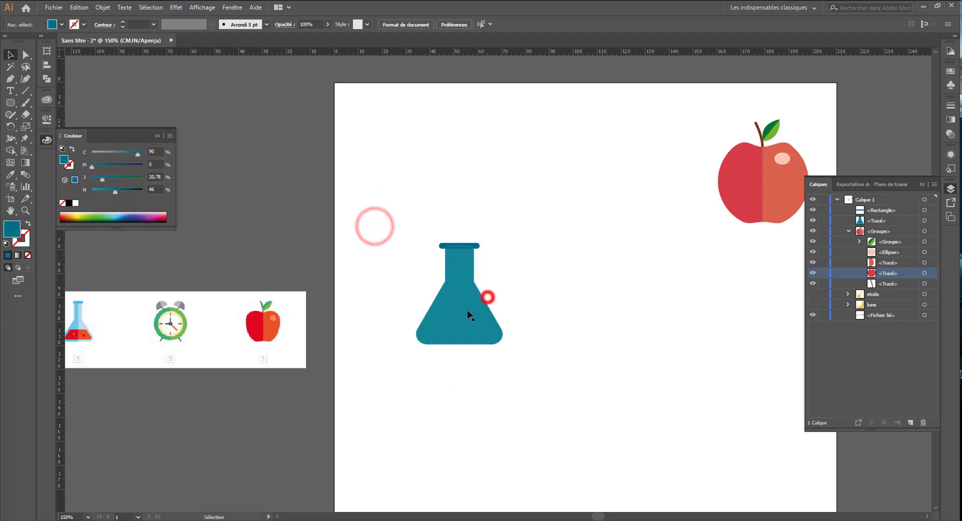
click(867, 222)
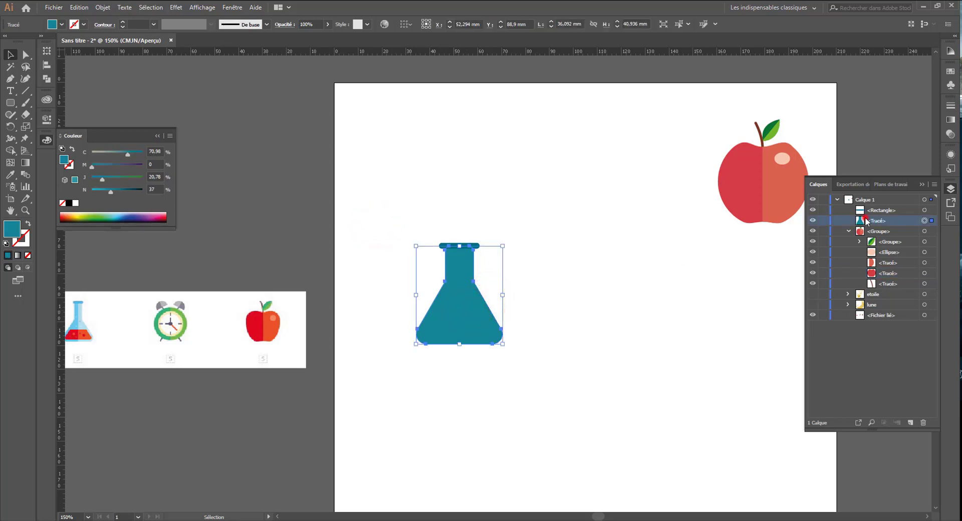
click(849, 231)
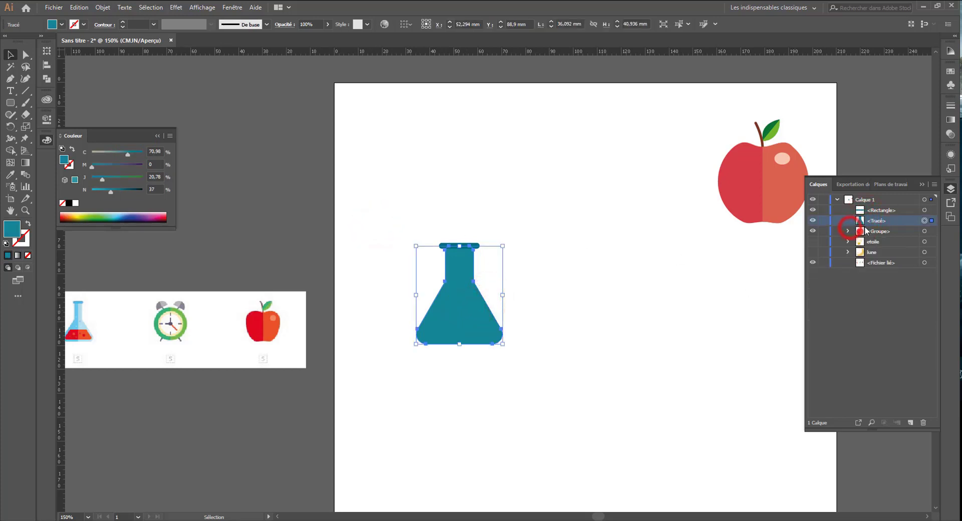
key(ctrl+c)
key(ctrl+f)
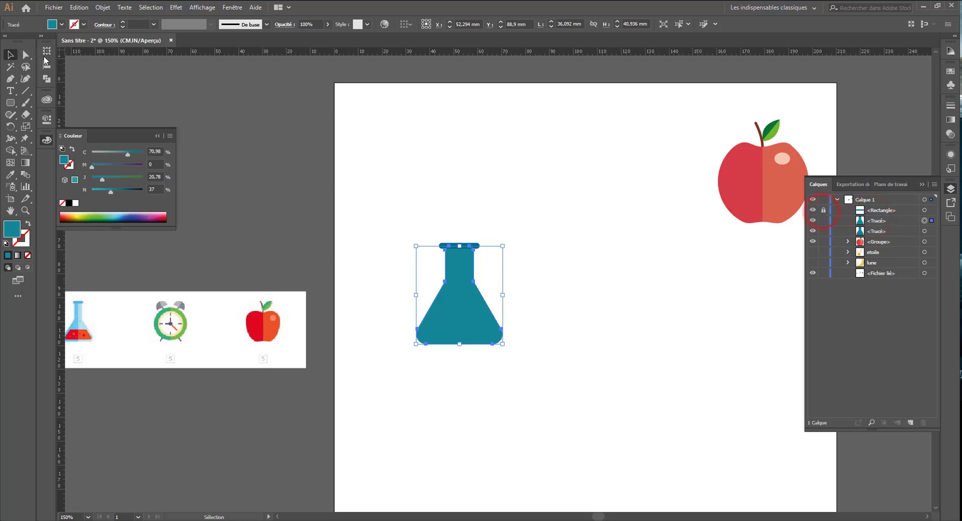
click(104, 190)
Cover the left half of the lighter flask copy with a rectangle, select both shapes, and remove the covered half with the Shape Builder
drag(10, 105, 60, 99)
drag(391, 197, 459, 375)
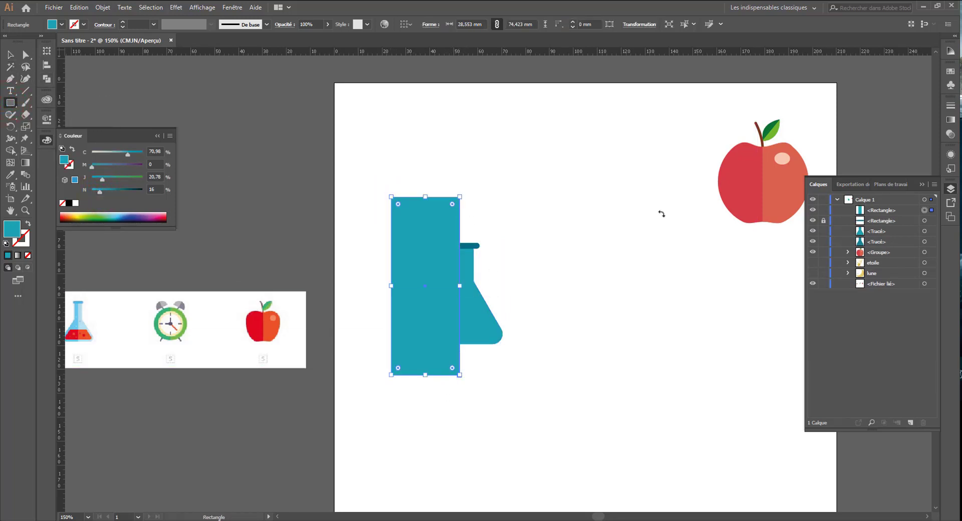
click(925, 231)
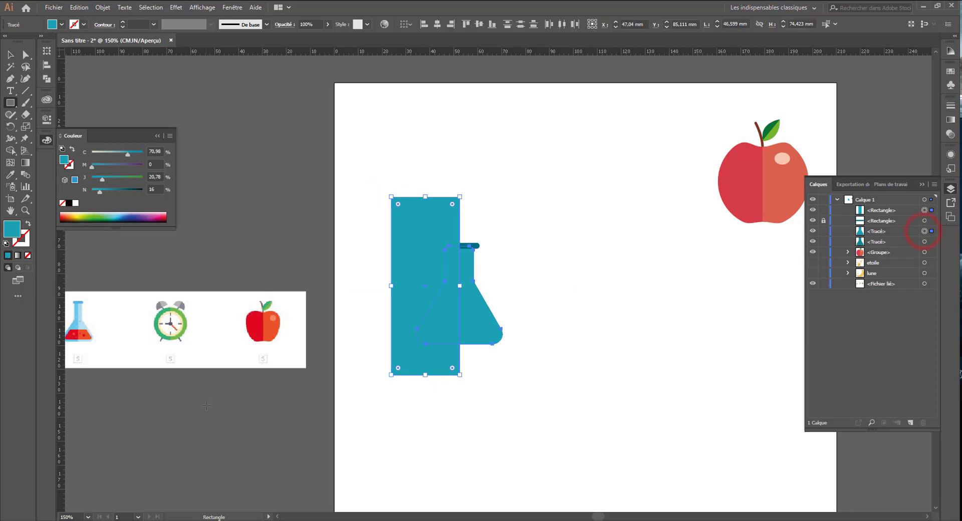
key(ctrl)
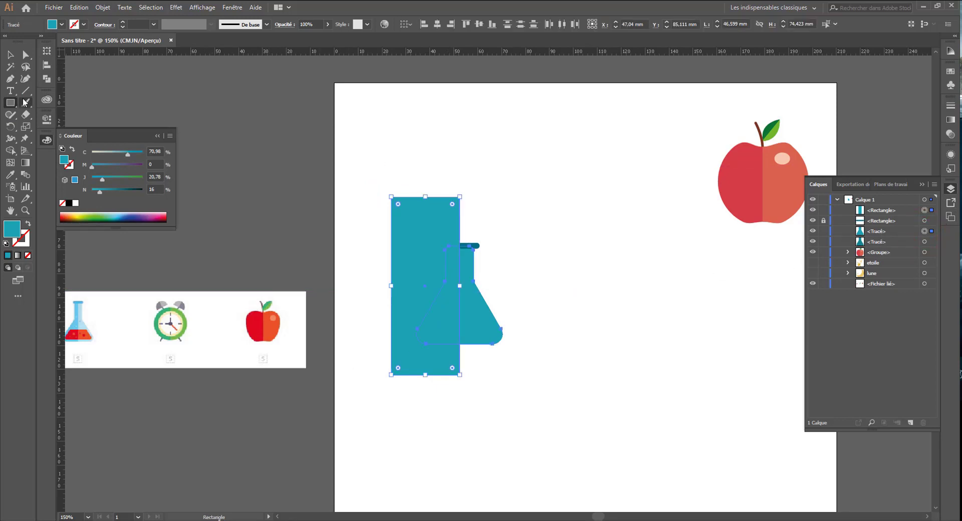
click(11, 150)
drag(367, 279, 440, 314)
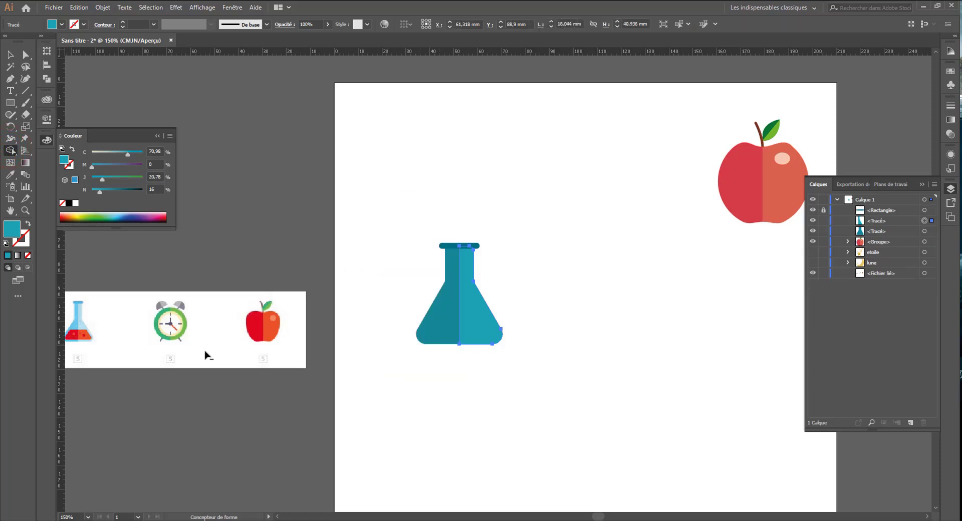
key(ctrl+z)
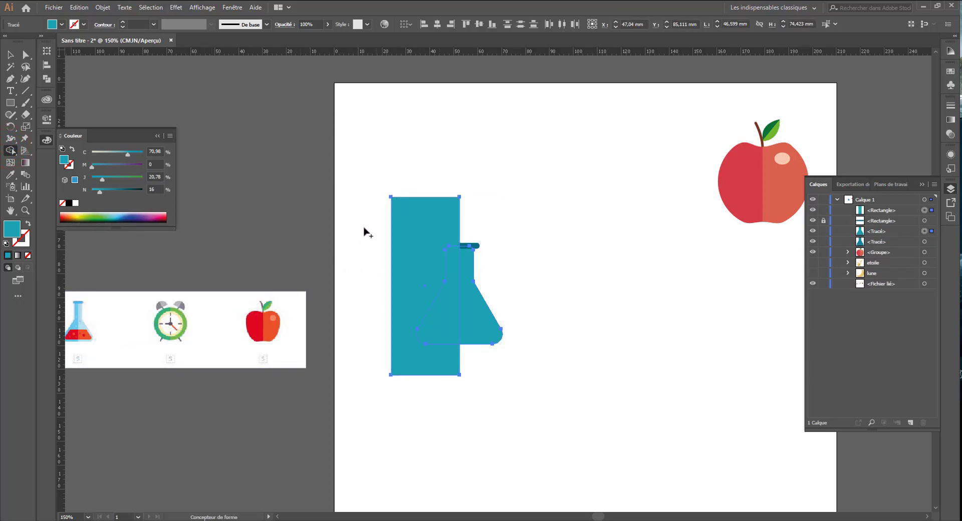
drag(377, 260, 436, 321)
key(ctrl+z)
drag(359, 235, 440, 315)
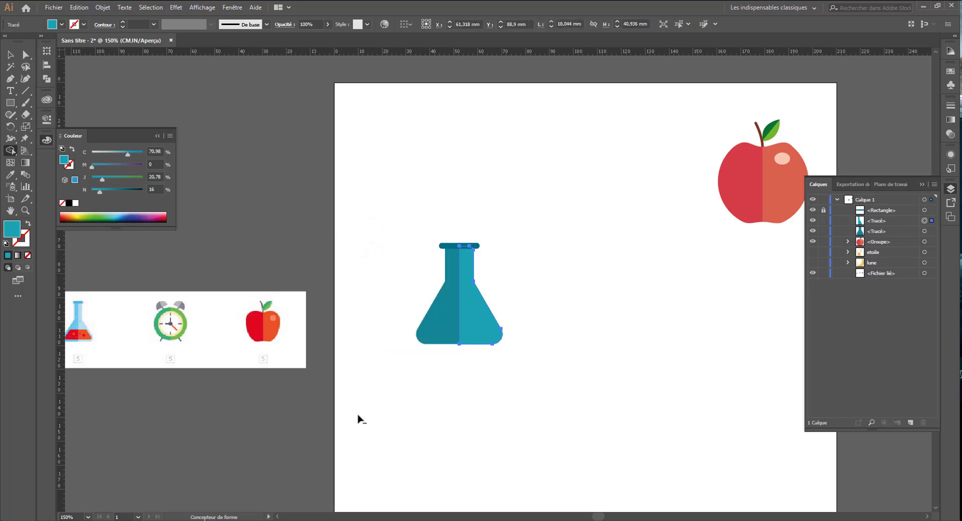
Lighten the flask's right half by setting its fill to 59% cyan
click(10, 54)
click(358, 190)
click(477, 326)
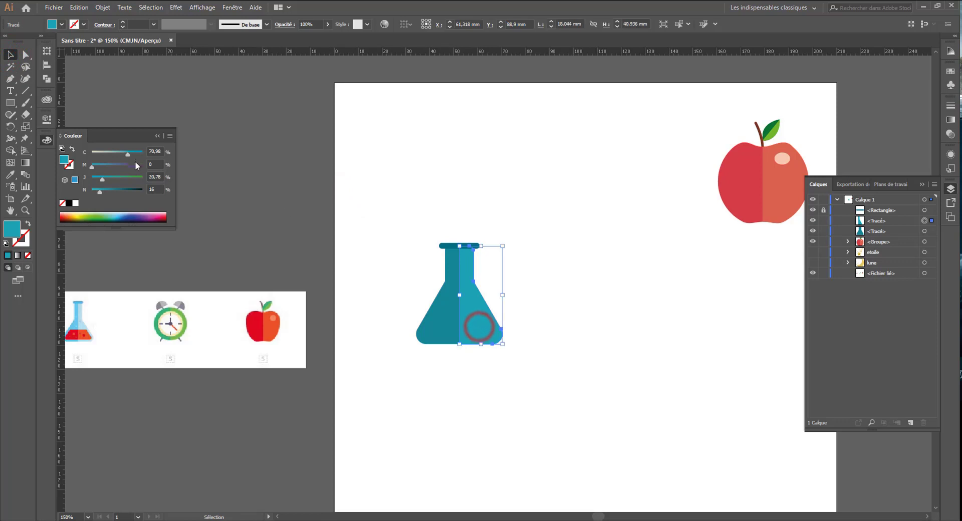
click(117, 154)
drag(112, 155, 124, 156)
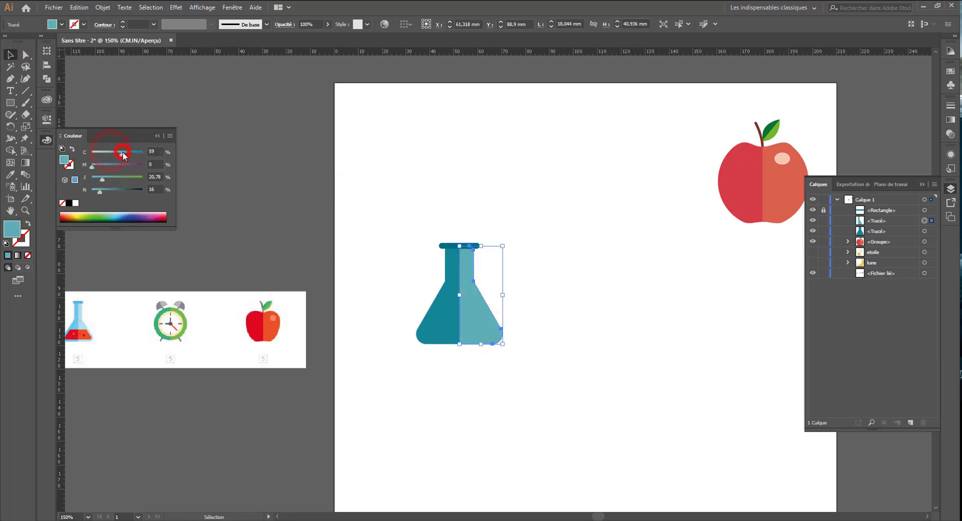
Lighten the full flask body behind it to 69% cyan and 16% black, and deselect it
click(447, 332)
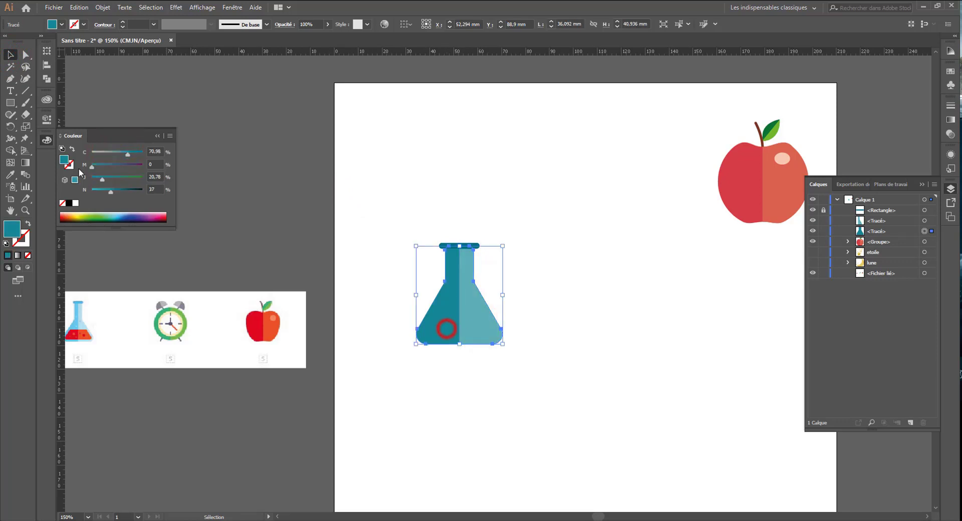
click(118, 154)
drag(121, 190, 101, 192)
click(126, 153)
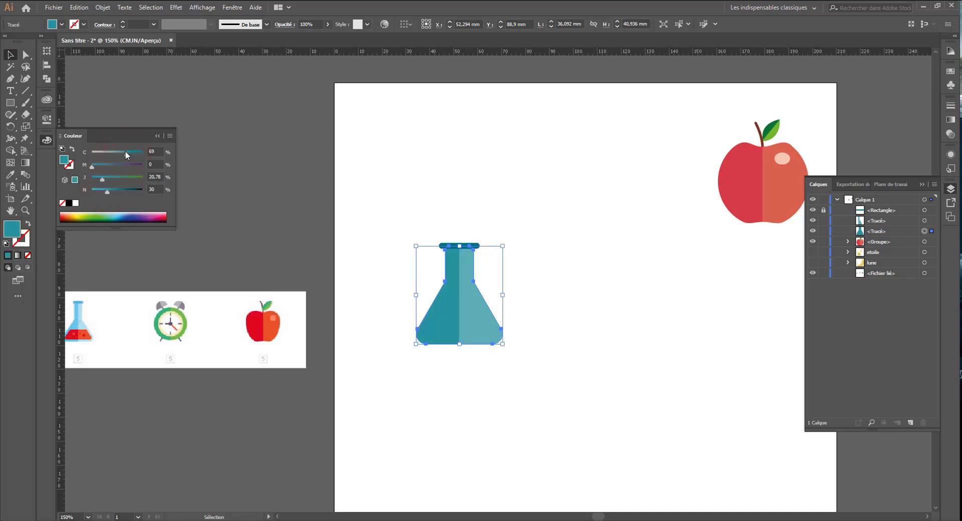
drag(104, 190, 101, 192)
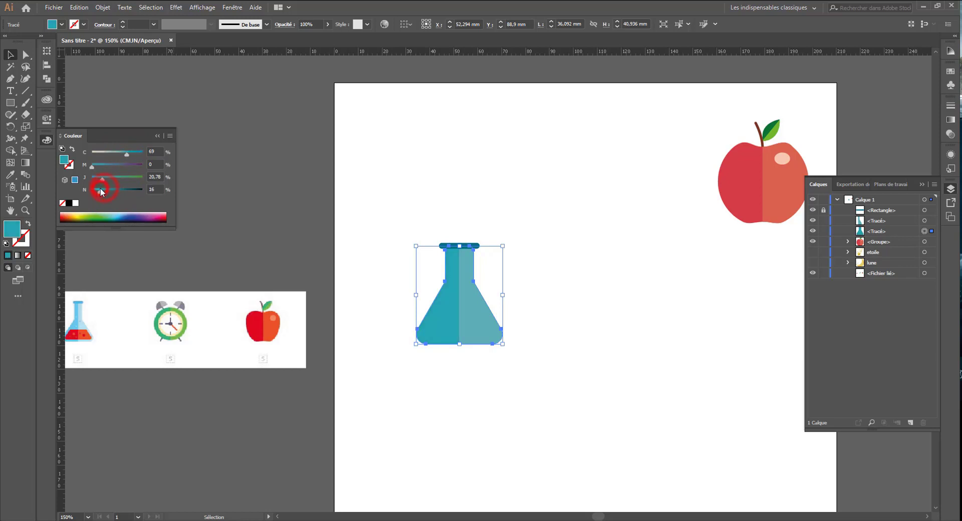
click(384, 219)
Draw a triangle about 30 mm wide and 26 mm high beside the flask with the Polygon tool
mouse_move(432, 414)
mouse_down()
mouse_move(472, 405)
mouse_move(443, 407)
mouse_up()
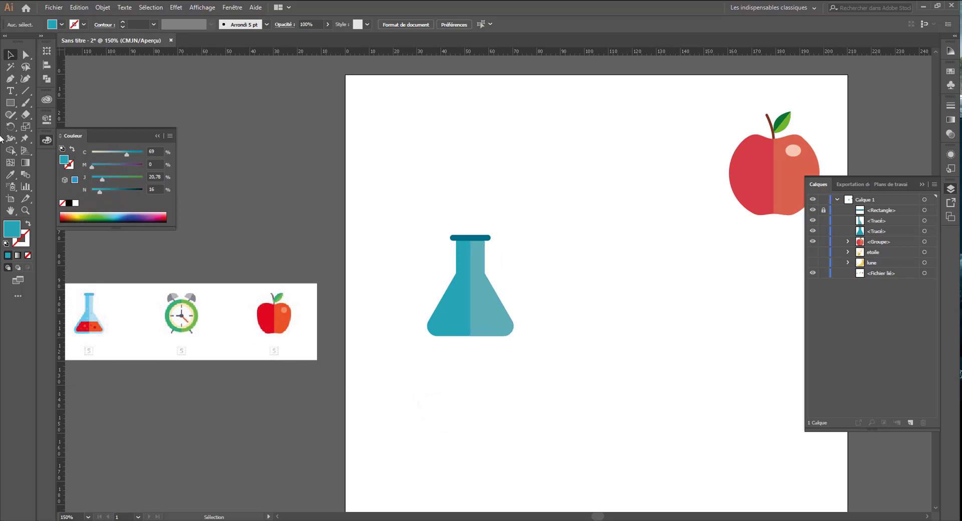
click(10, 103)
click(10, 103)
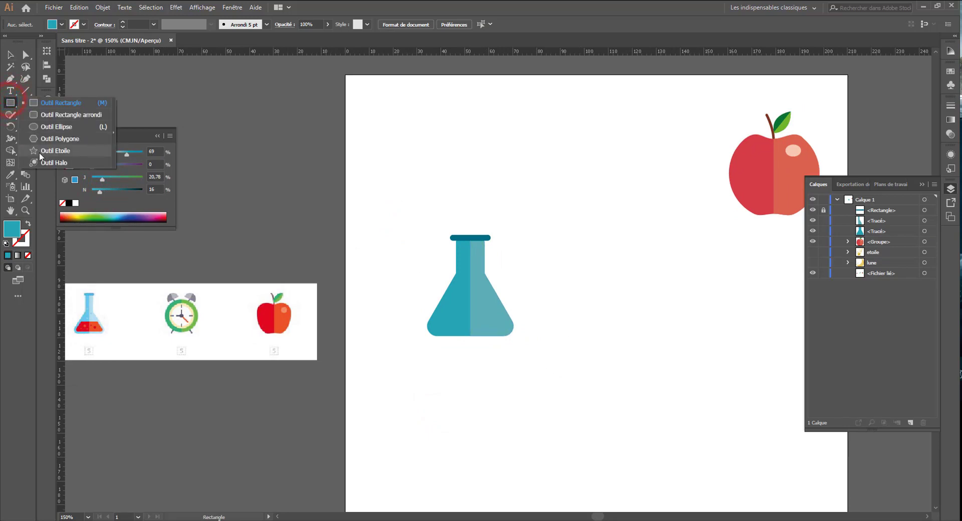
click(41, 150)
click(10, 104)
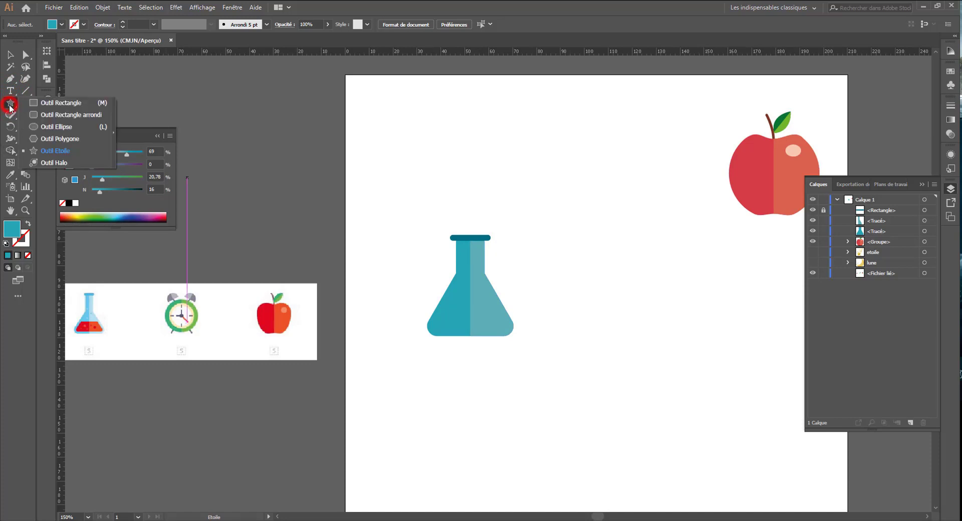
click(59, 139)
mouse_move(382, 258)
mouse_down()
mouse_move(430, 278)
mouse_move(407, 275)
mouse_move(415, 283)
mouse_up()
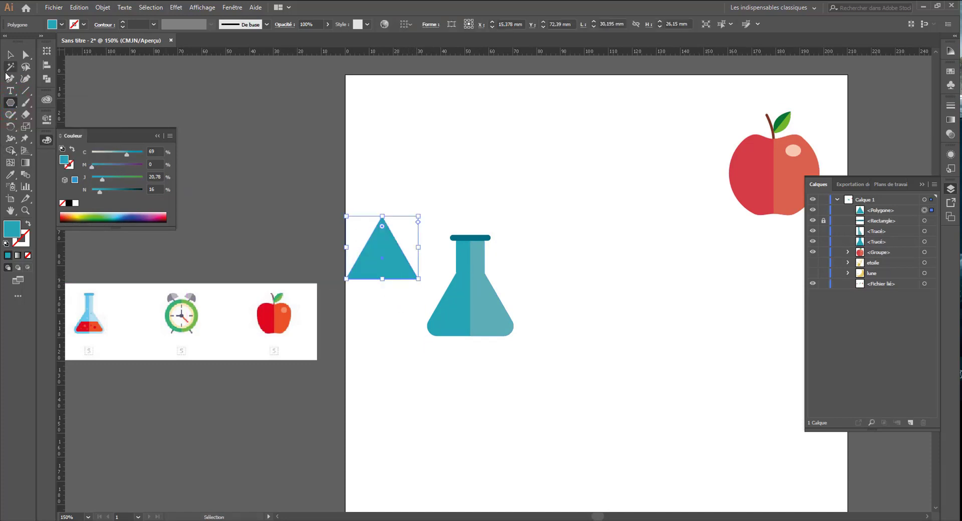
Fill the triangle with dark red (C 23.53, M 100, J 76.47, N 20.78) and centre it inside the flask body
click(165, 215)
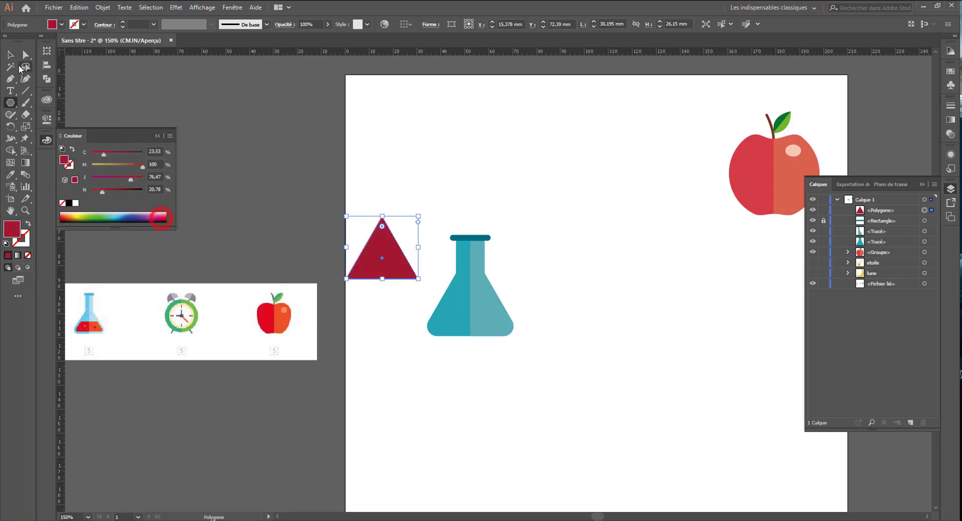
click(10, 55)
drag(388, 262, 475, 313)
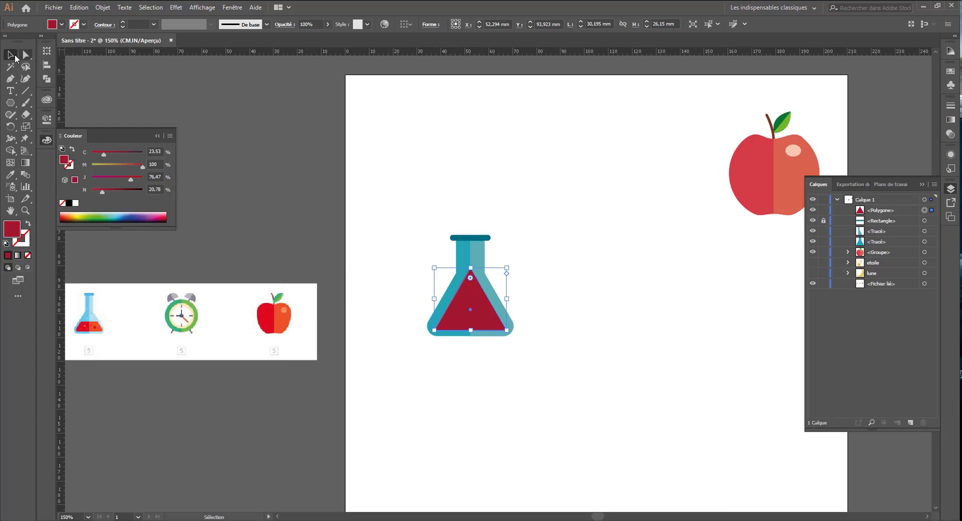
Round all corners of the red triangle and deselect it
click(479, 314)
key(ctrl+plus)
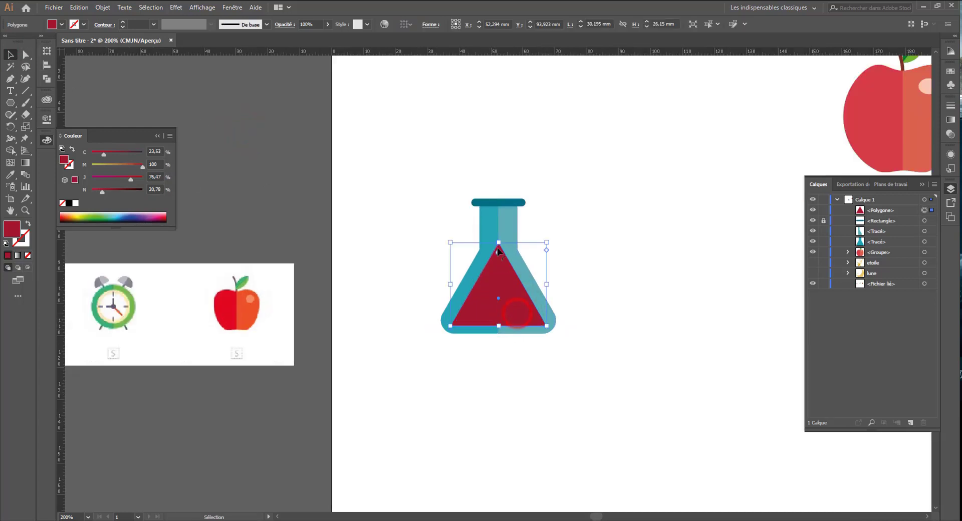
drag(498, 254, 499, 262)
click(367, 240)
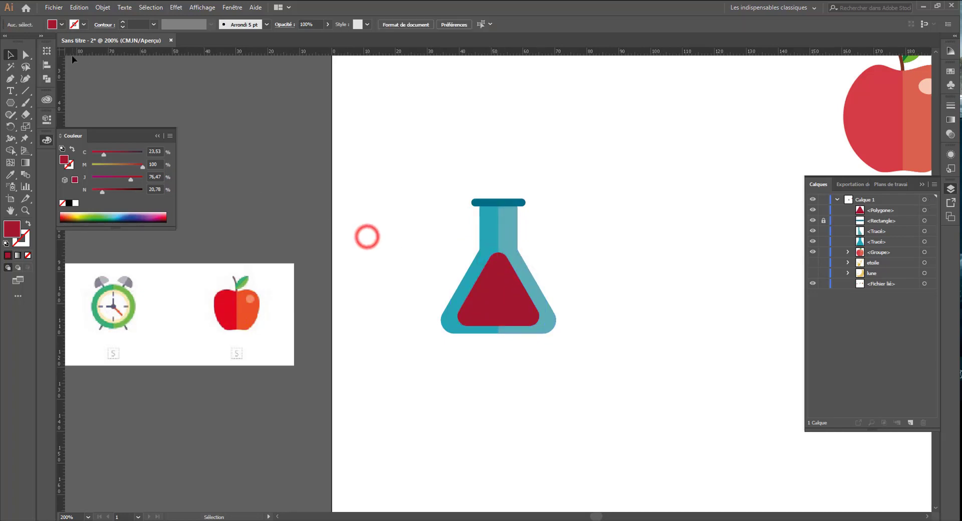
Enlarge the rounded red triangle to about 30.9 by 27.8 mm, nudge it up within the flask, and deselect it
click(530, 299)
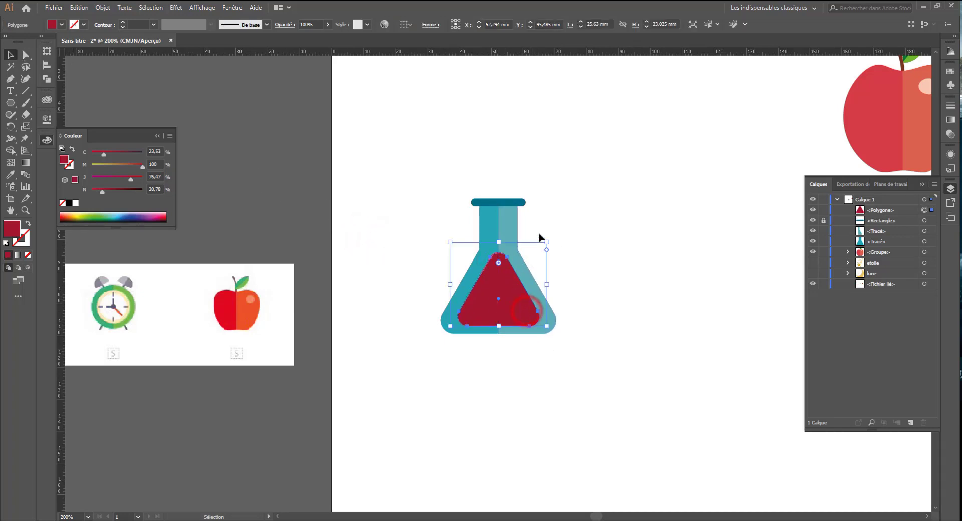
drag(548, 242, 571, 236)
key(Up)
key(Up)
click(594, 241)
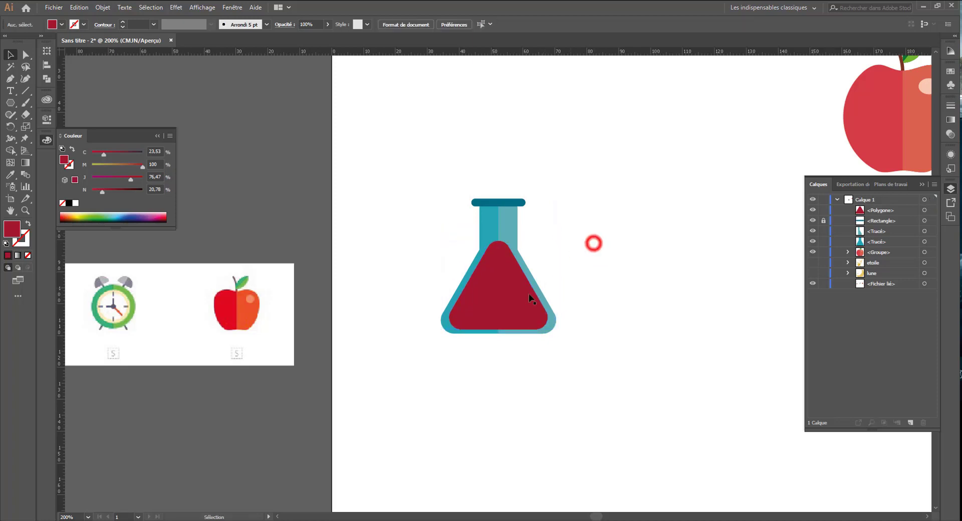
Try to cut off the red triangle's tip by deleting its two top anchor points, and undo the deletion
click(484, 316)
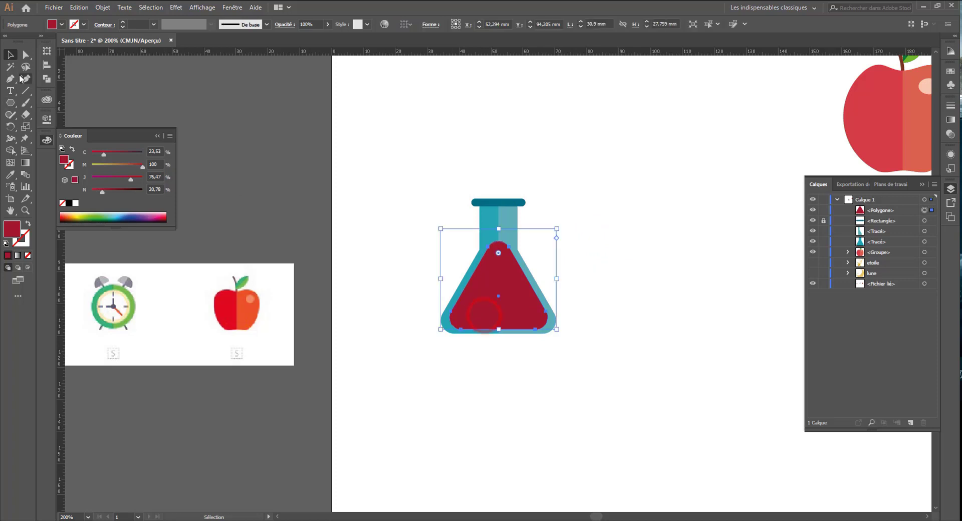
click(26, 55)
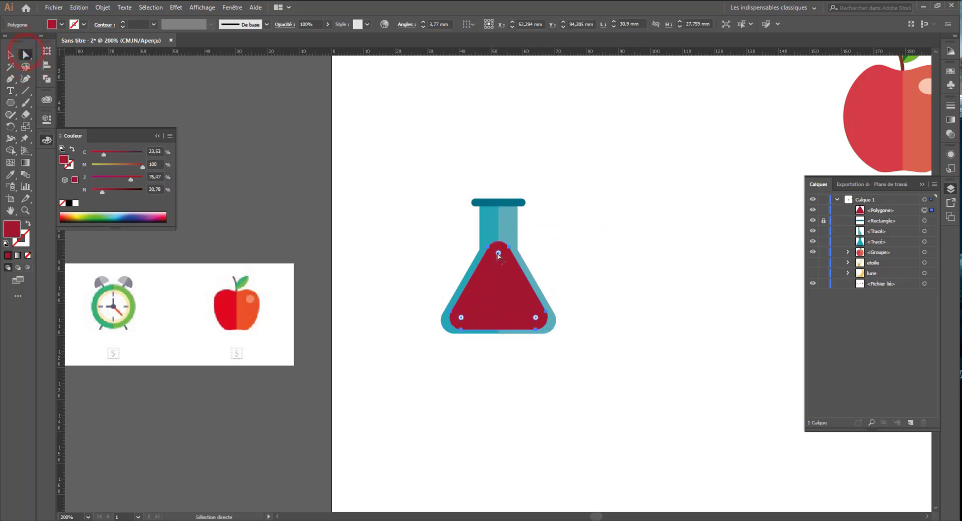
click(489, 247)
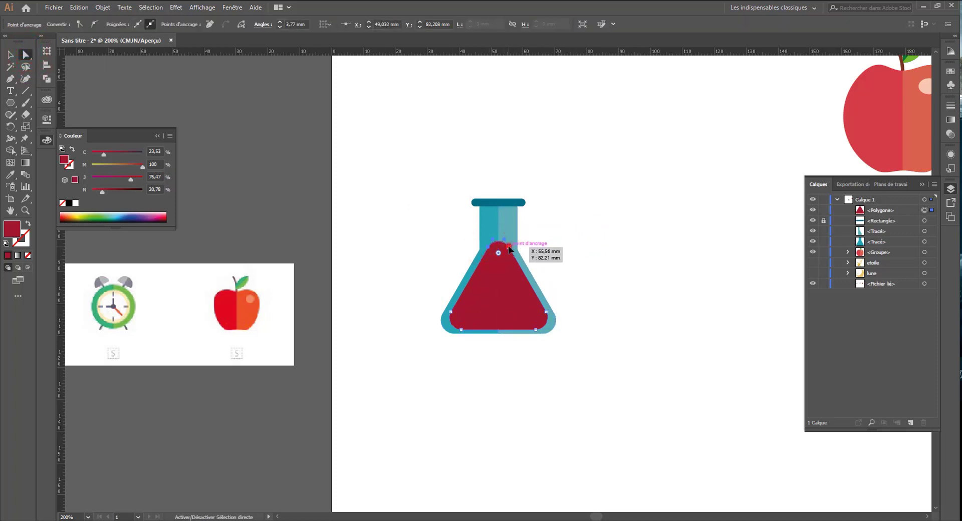
click(509, 247)
key(Delete)
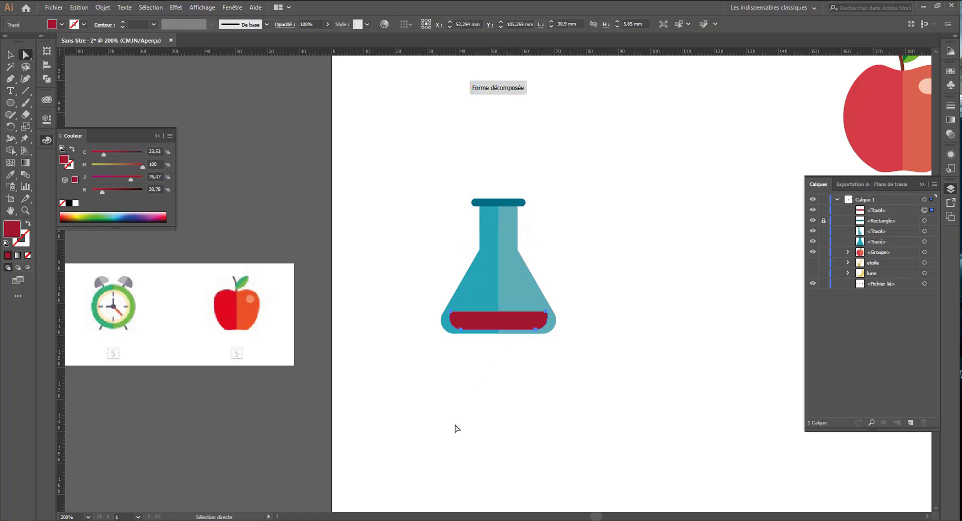
key(space)
drag(418, 357, 511, 359)
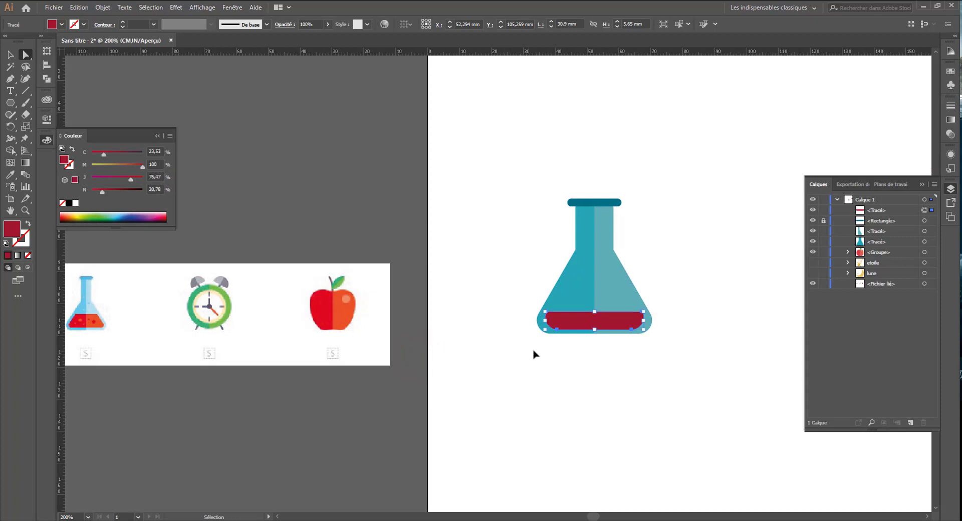
key(ctrl+z)
Add an anchor point on each slanted side of the red triangle, just above its lower corners, with the Pen tool
key(p)
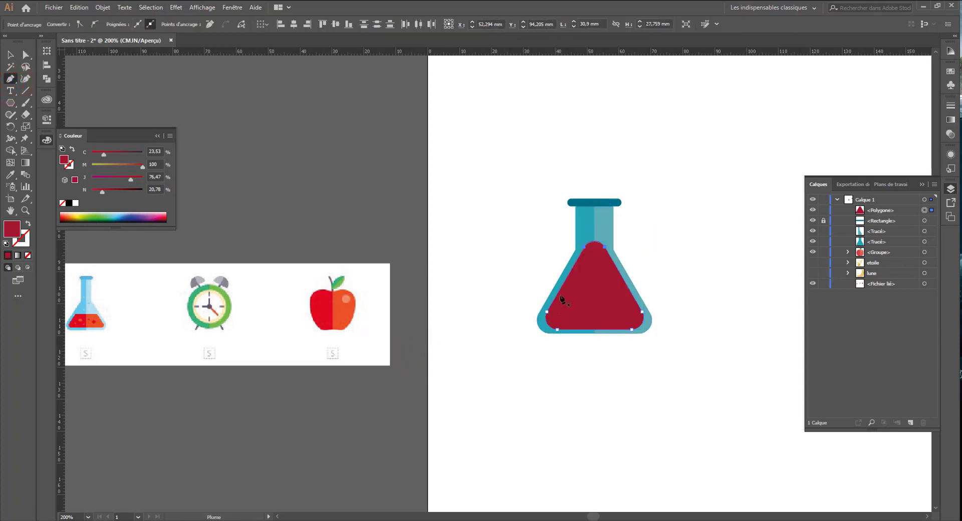
click(557, 296)
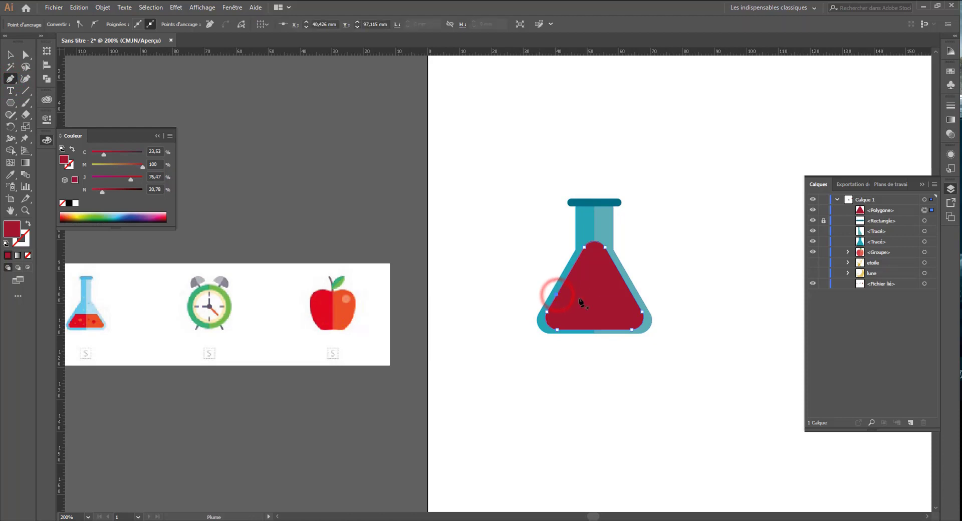
click(633, 295)
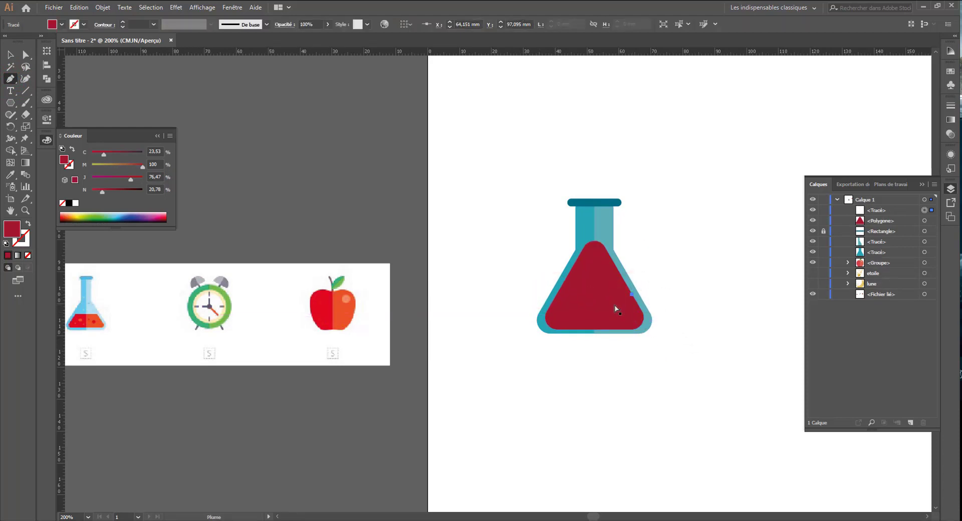
key(ctrl+z)
click(633, 296)
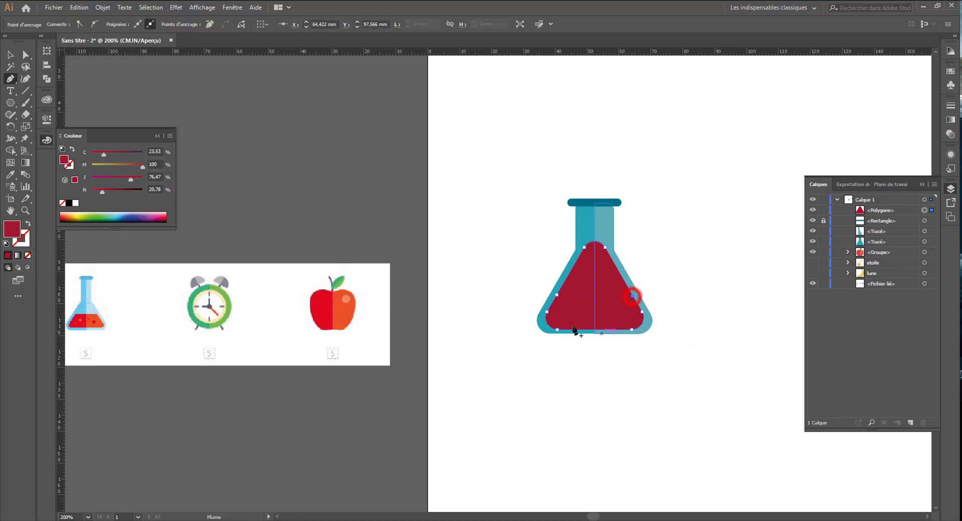
Delete the two anchor points at the red triangle's tip to leave only the liquid in the flask's lower part
click(25, 55)
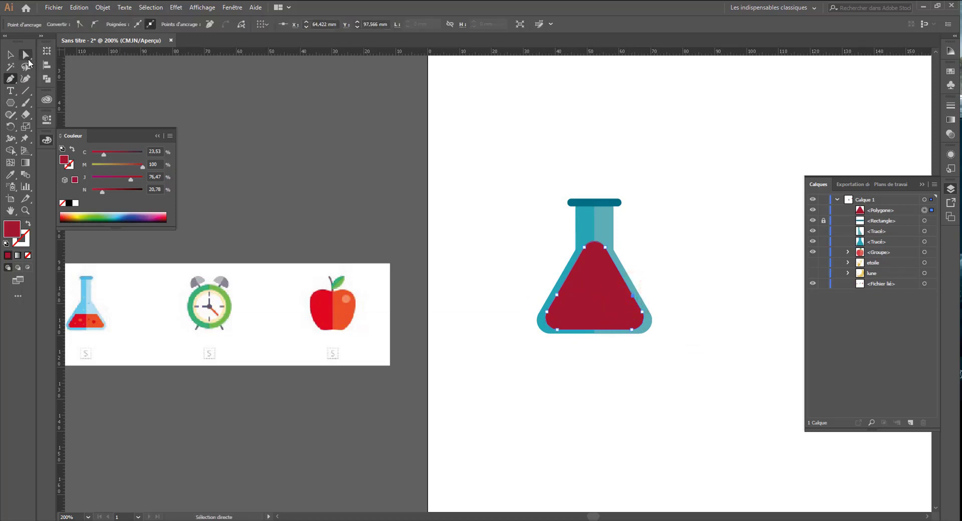
click(585, 247)
shift+click(606, 247)
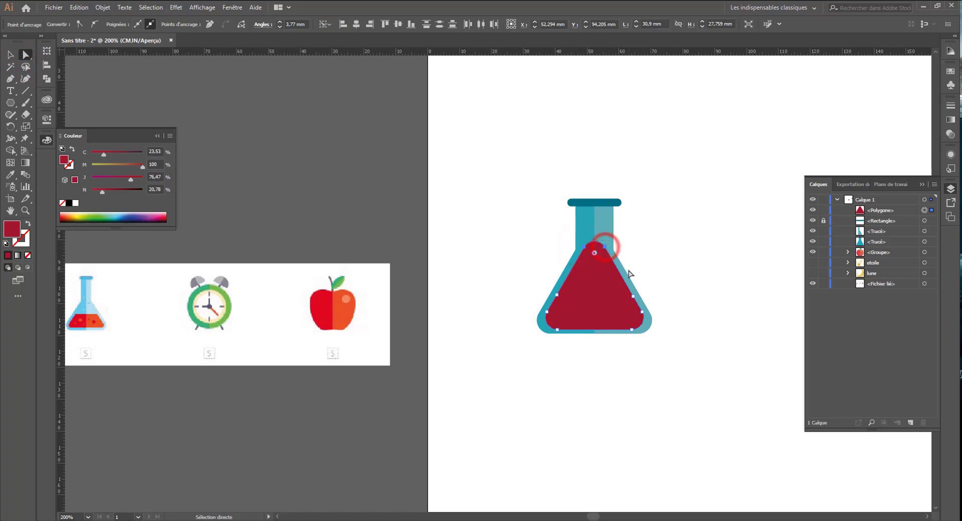
key(Delete)
Level the red liquid's surface by vertically aligning its two upper anchor points, and switch to the Pen tool
click(634, 297)
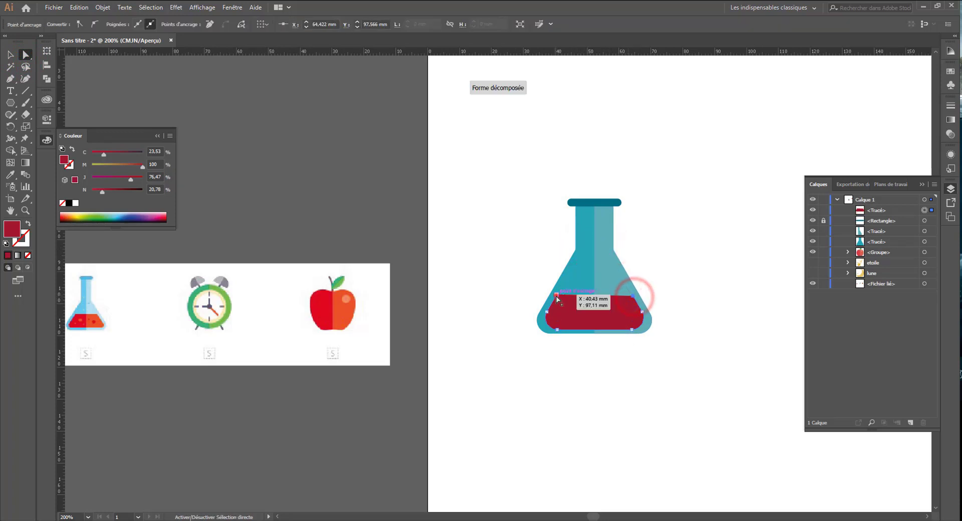
shift+click(556, 295)
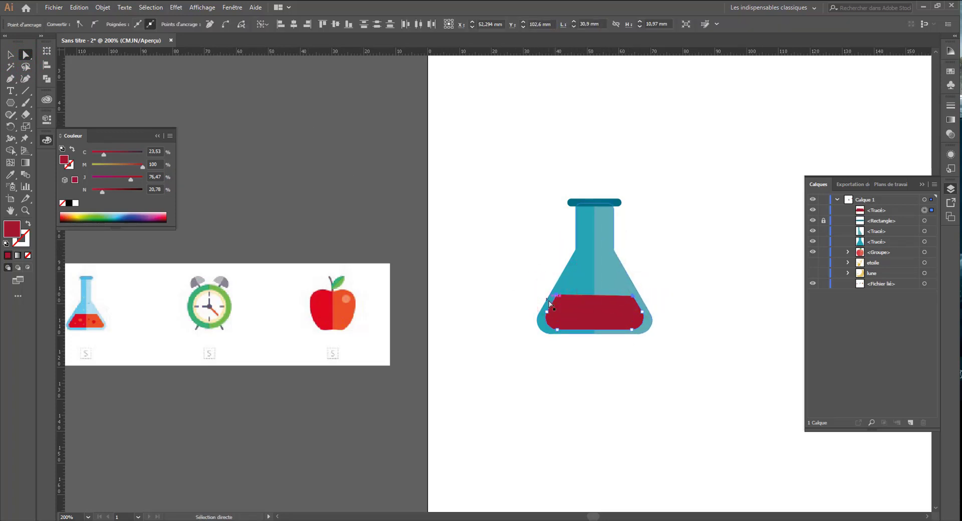
click(336, 25)
click(10, 80)
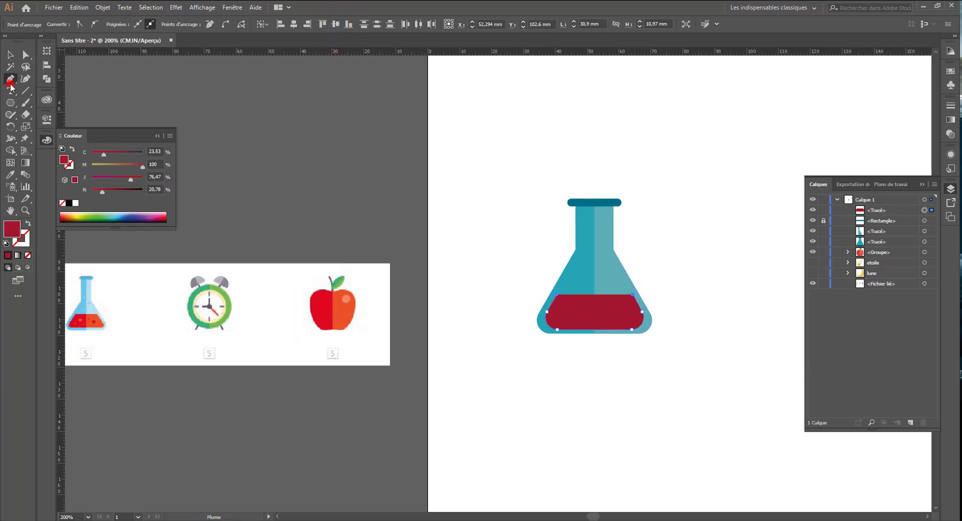
Edit the red liquid's two upper corner anchor points with the Pen tool, and duplicate the liquid path in place
click(556, 294)
click(635, 296)
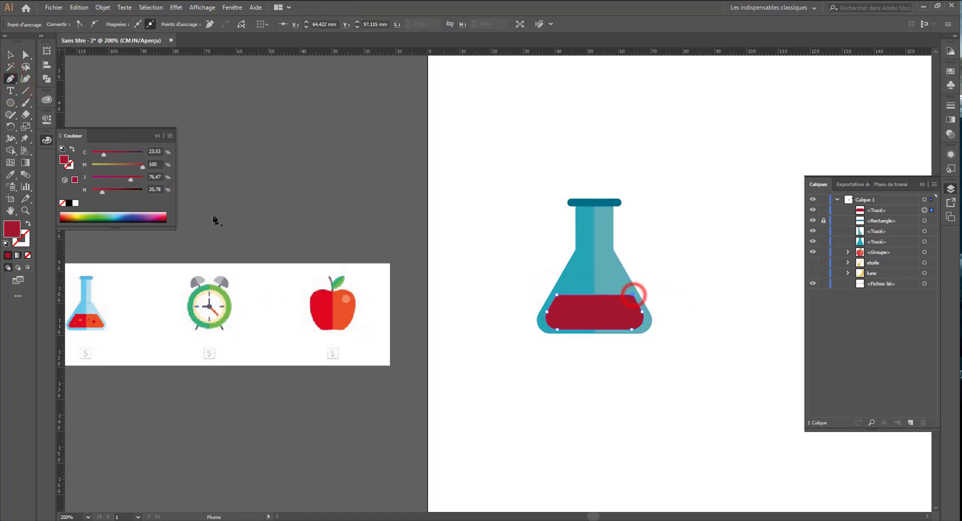
click(10, 56)
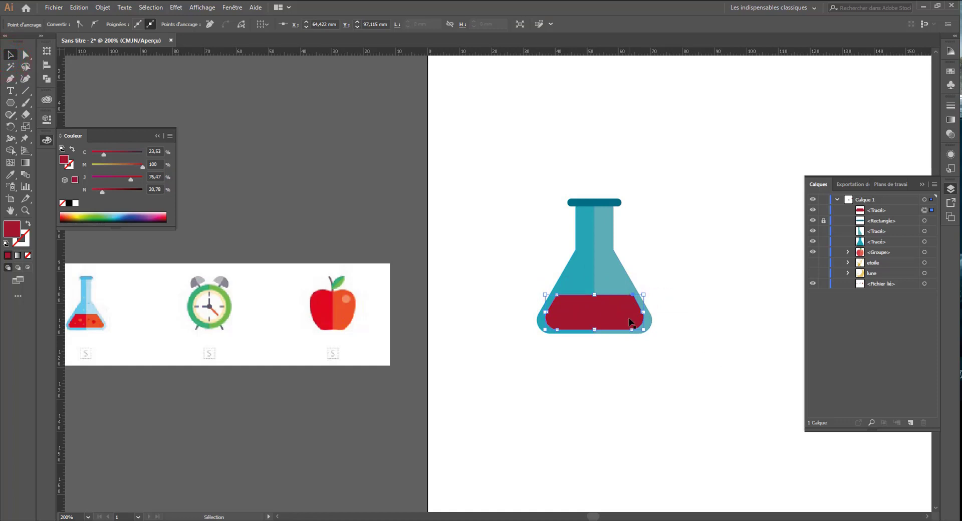
drag(882, 210, 910, 422)
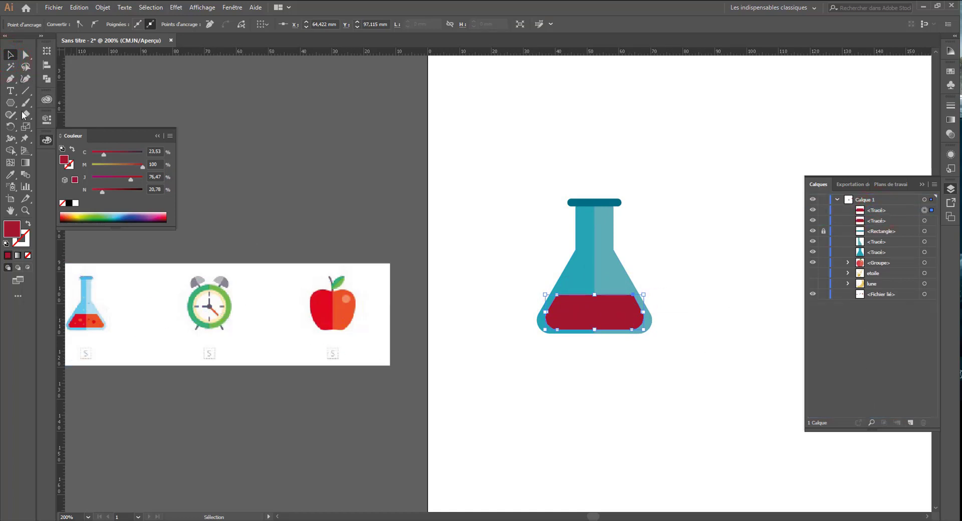
Draw a rectangle about 23.6 x 28.7 mm over the flask's right side and subtract it from the upper liquid copy with Shape Builder
drag(12, 106, 41, 98)
drag(595, 263, 669, 355)
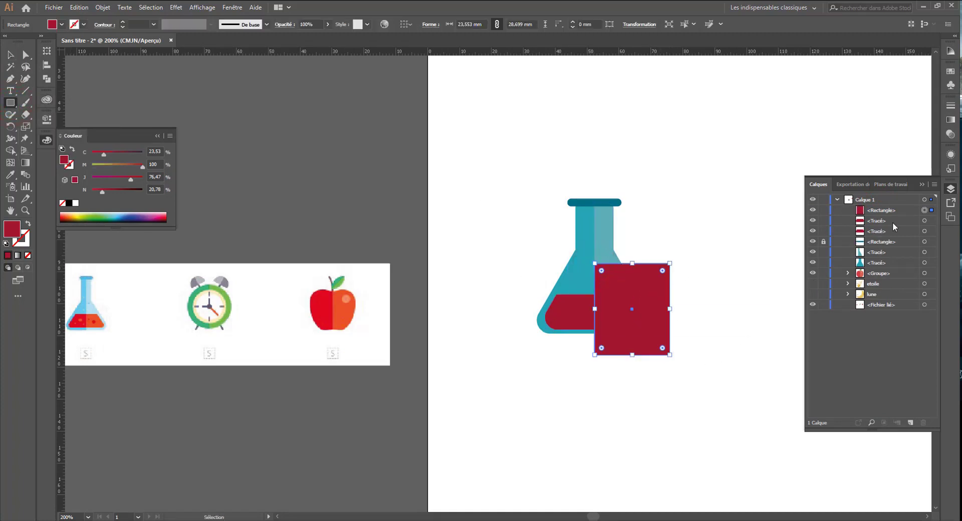
shift+click(924, 221)
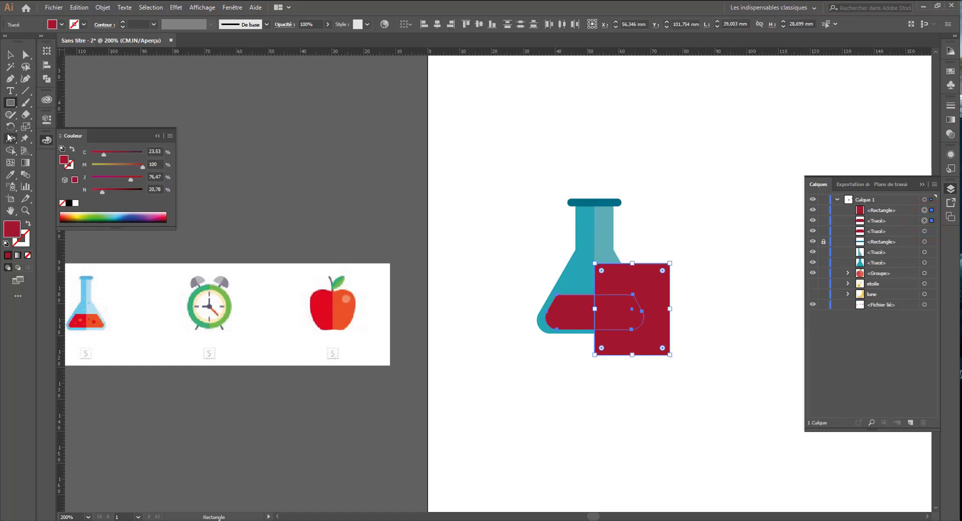
click(10, 150)
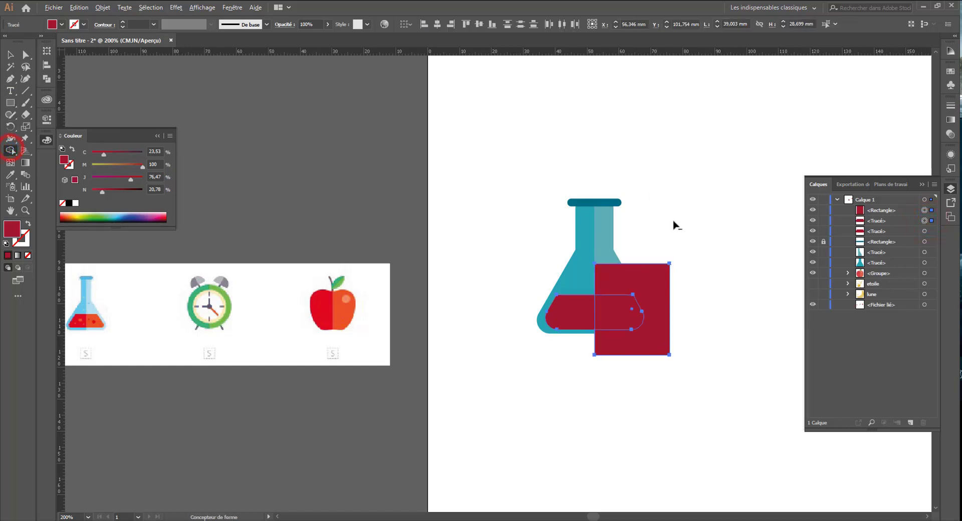
drag(688, 256, 630, 322)
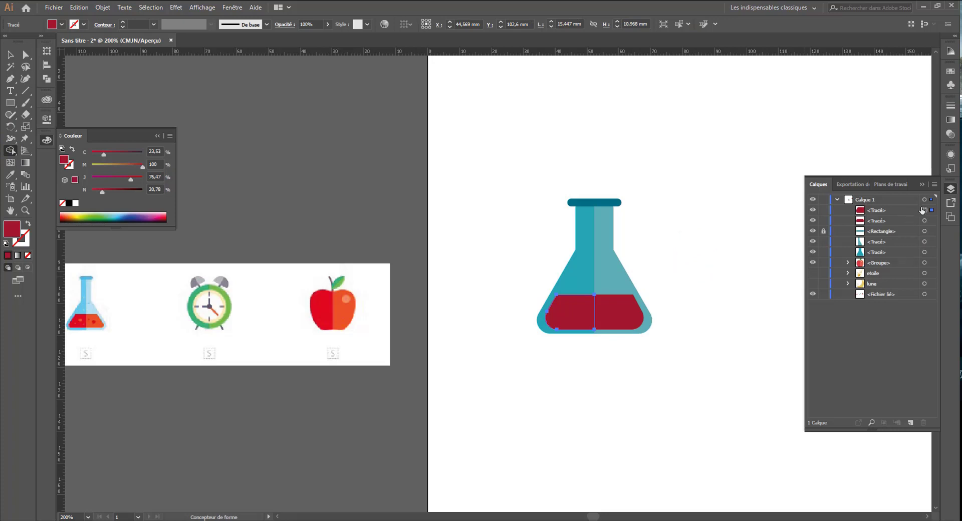
Try to recolour the full liquid path beneath the half copy, toggling both liquid paths' visibility to tell them apart
click(890, 208)
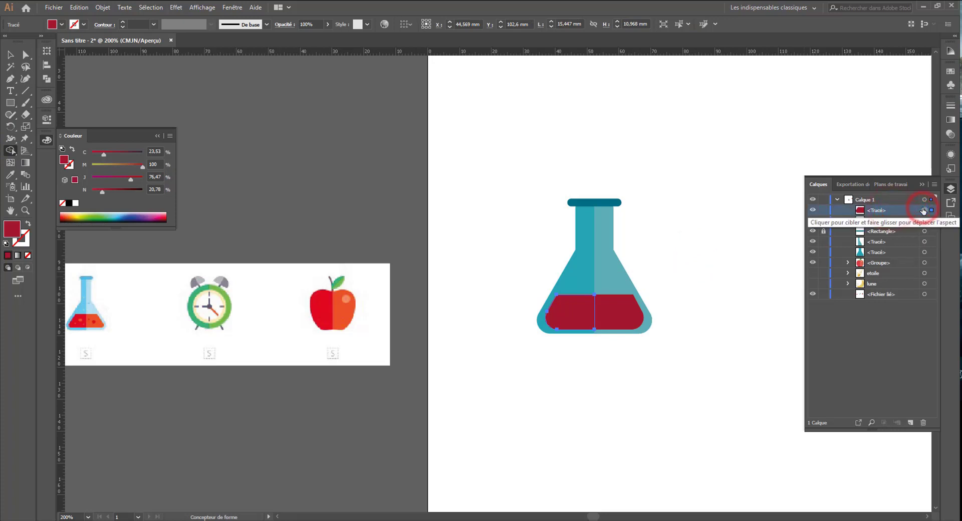
shift+click(924, 221)
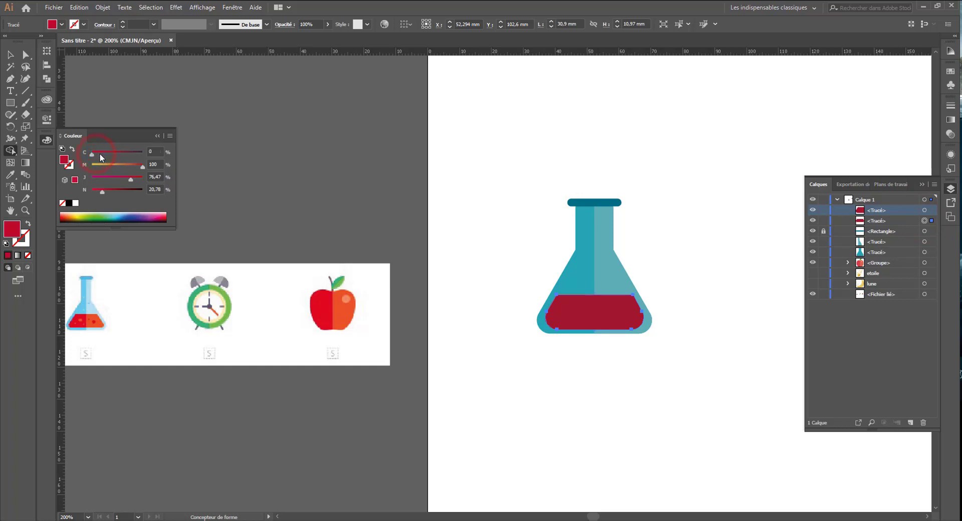
drag(101, 191, 117, 191)
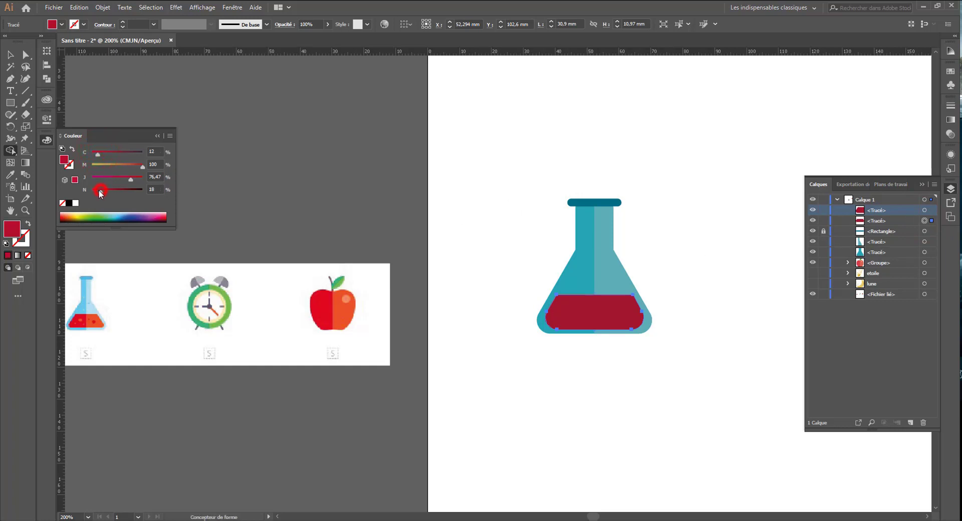
click(811, 221)
click(812, 221)
click(814, 207)
click(813, 207)
Fill the full liquid path beneath the left half with a lighter red of C 1, M 89, J 76.47, N 9
click(924, 220)
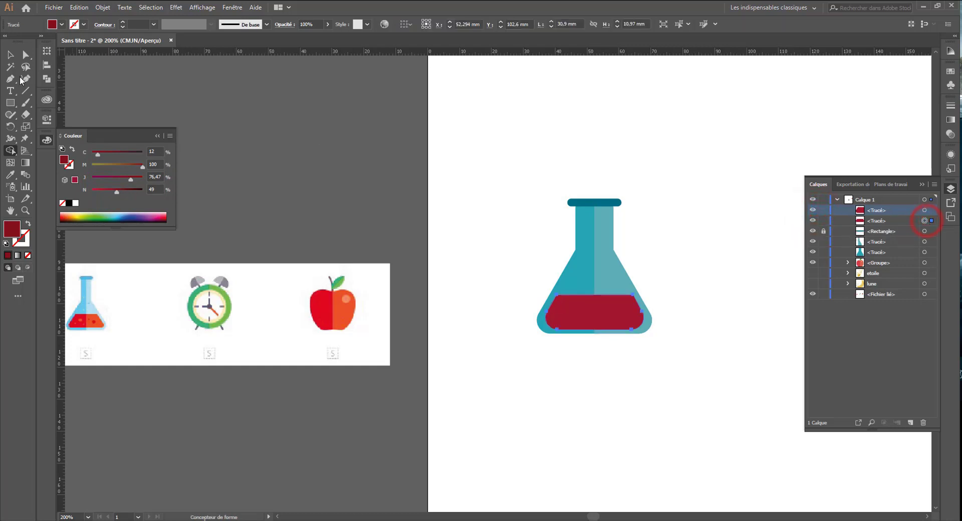
click(11, 56)
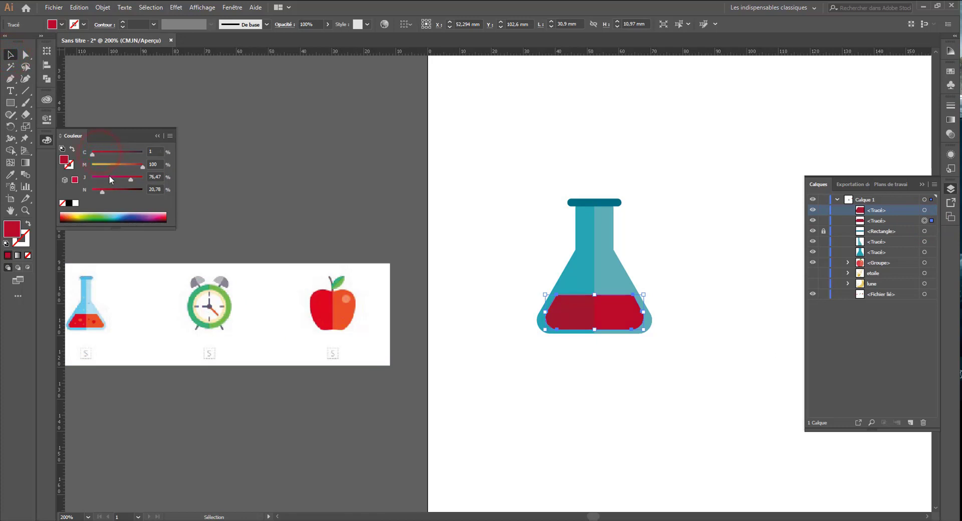
click(138, 166)
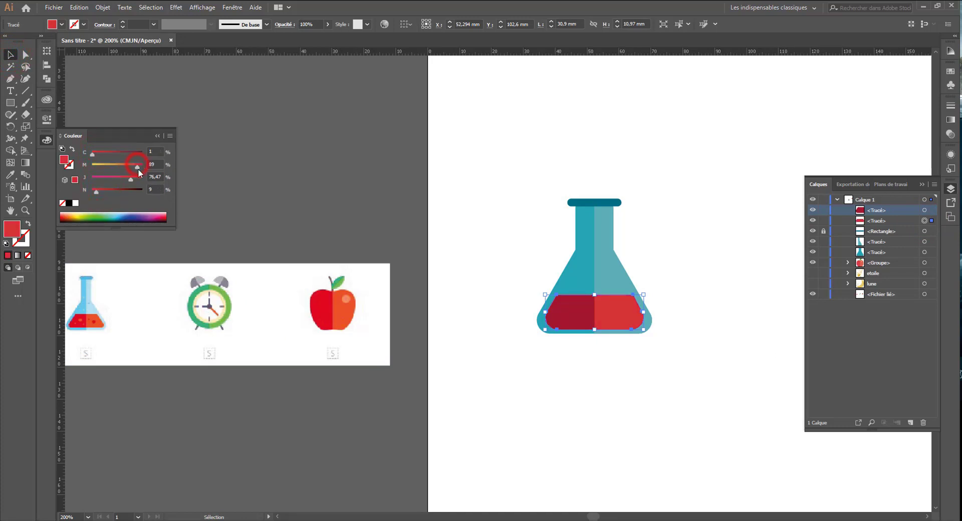
click(528, 233)
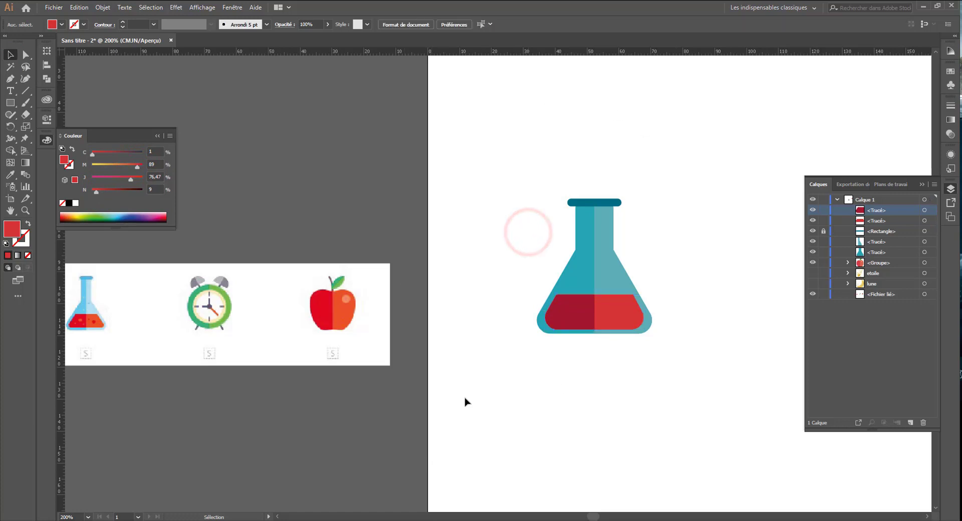
Draw four small circular bubbles: three in the dark left liquid, the lowest about 1.8 mm wide, and one about 1.6 mm in the right half
drag(659, 277, 666, 277)
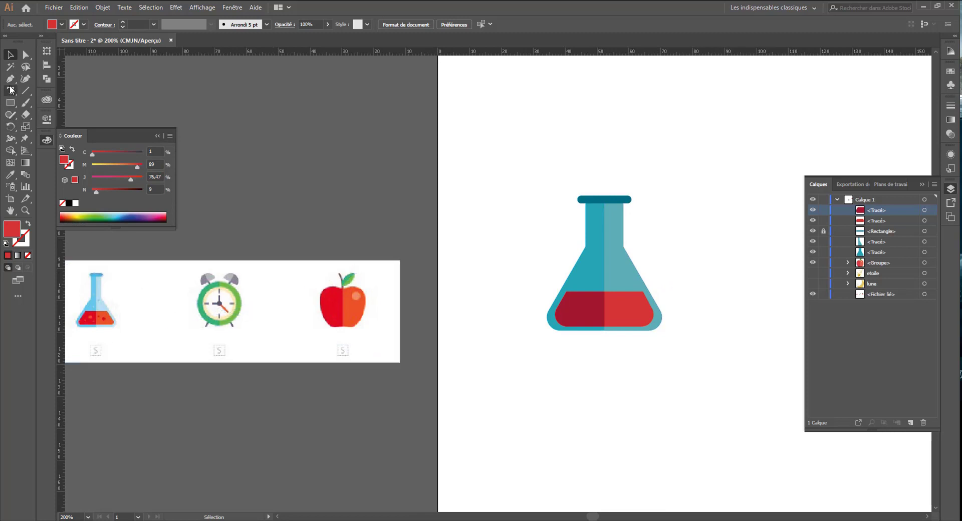
click(10, 102)
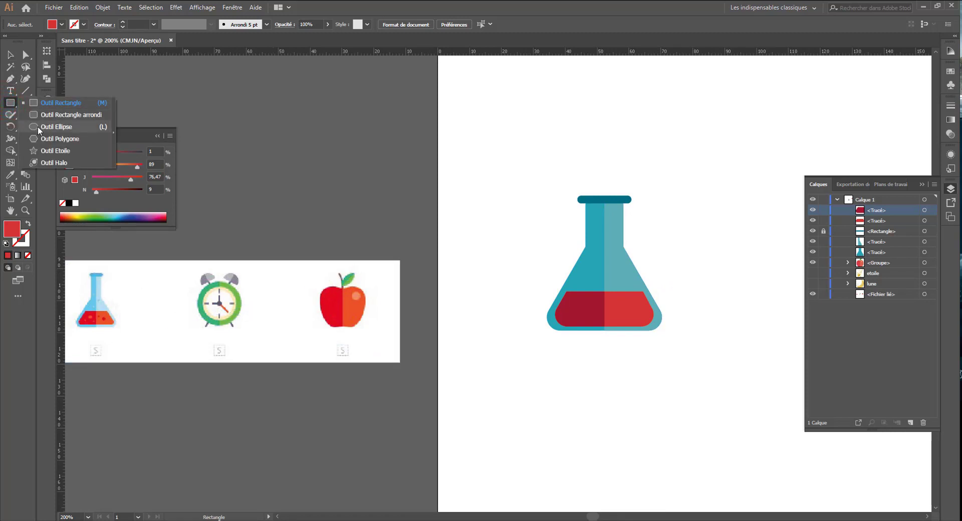
click(38, 126)
drag(573, 317, 575, 318)
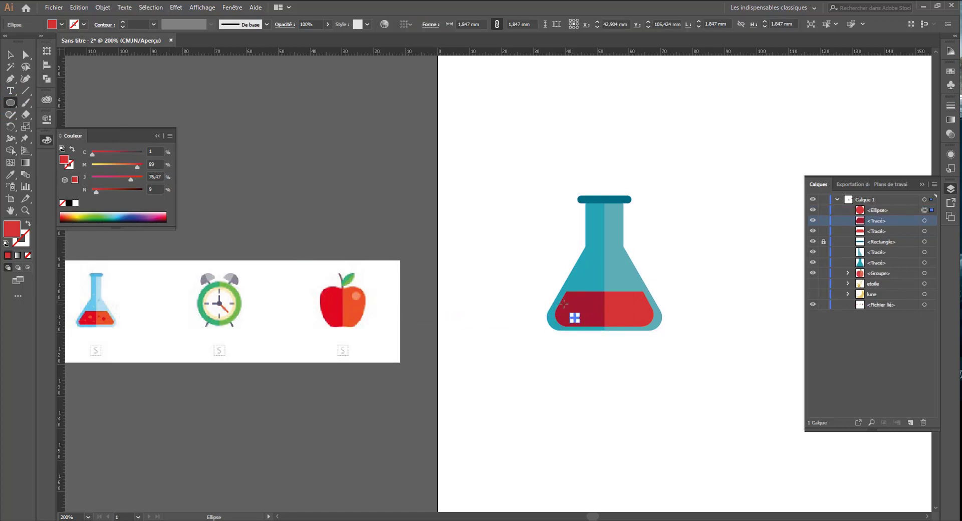
mouse_move(594, 300)
mouse_down()
mouse_move(580, 302)
mouse_move(637, 311)
mouse_up()
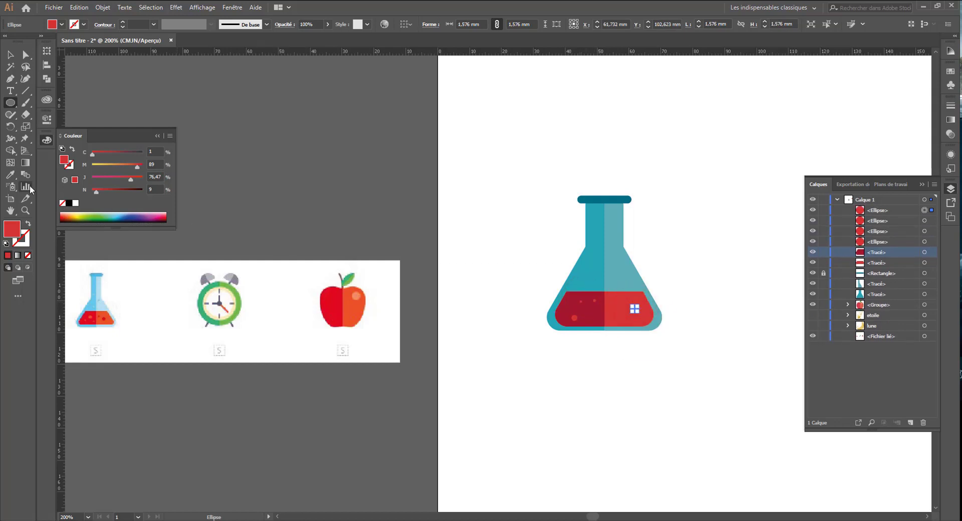
Colour the right bubble with the liquid's dark red and draw two more in the right half, the upper one about 0.5 mm wide
click(10, 174)
click(593, 317)
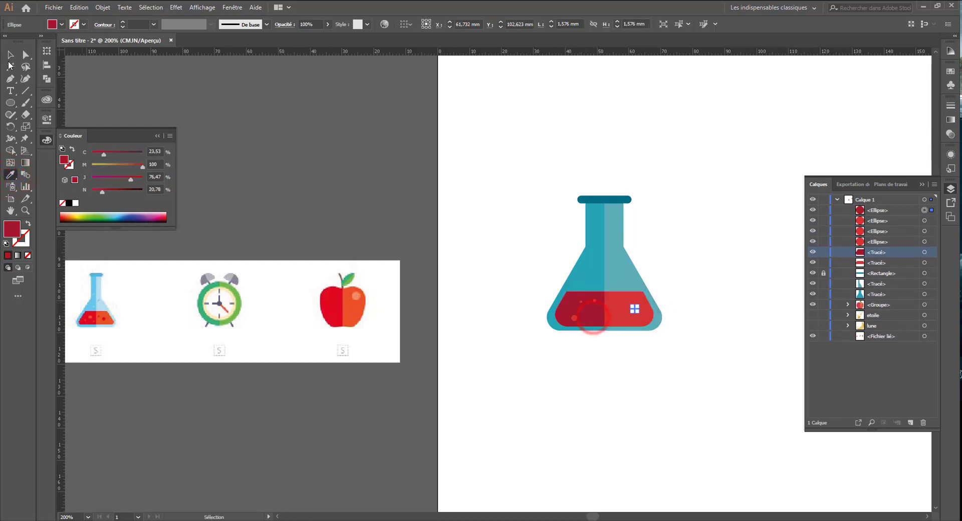
key(v)
click(320, 148)
click(10, 103)
drag(620, 319, 622, 300)
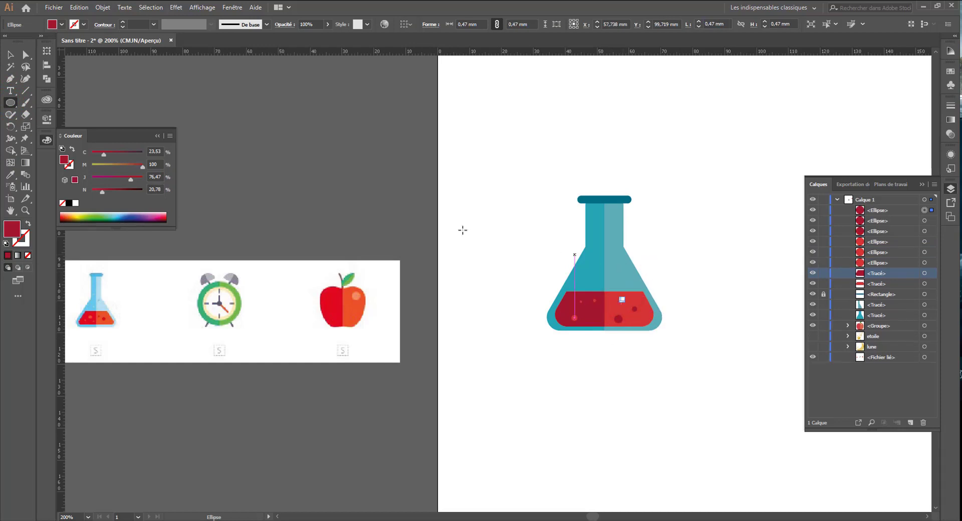
click(9, 54)
click(267, 125)
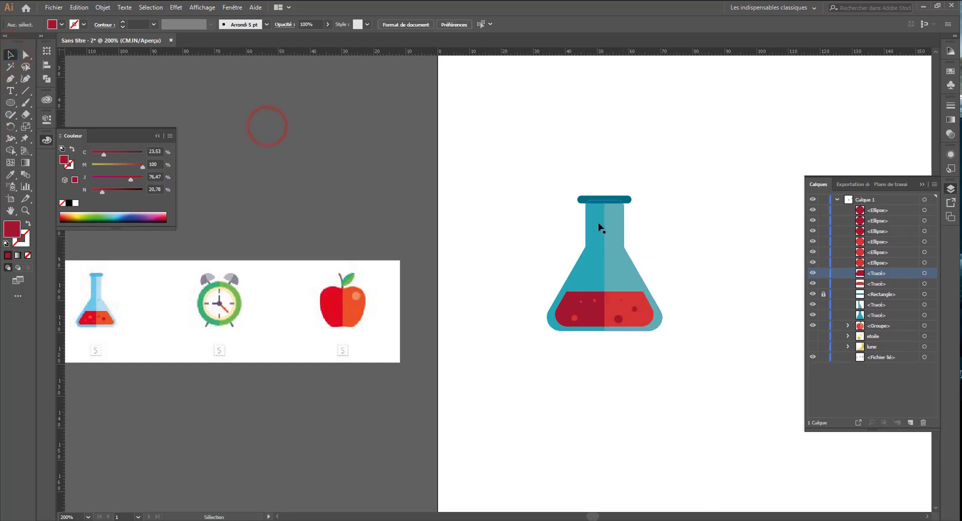
Lighten the fill of the flask's full body path to a pale teal with less cyan and 0% black
key(ctrl+minus)
key(ctrl+minus)
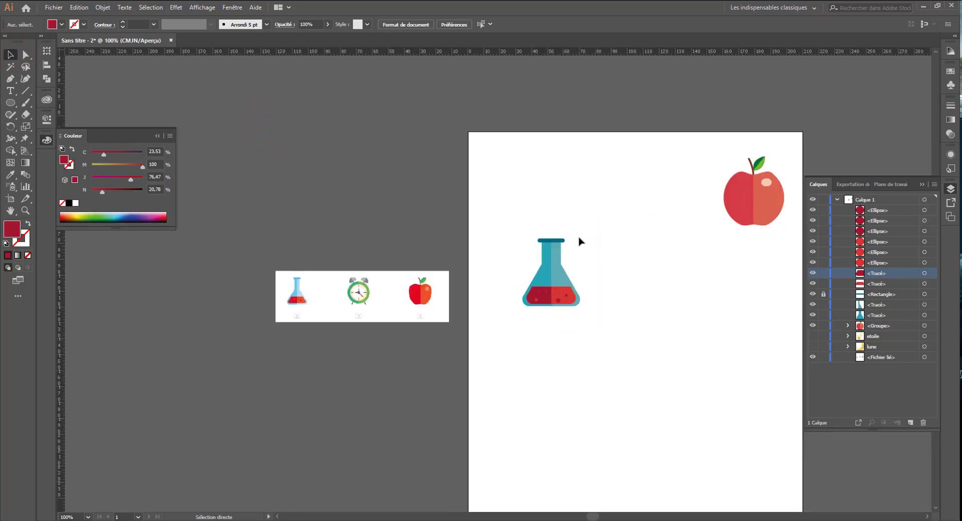
key(ctrl+plus)
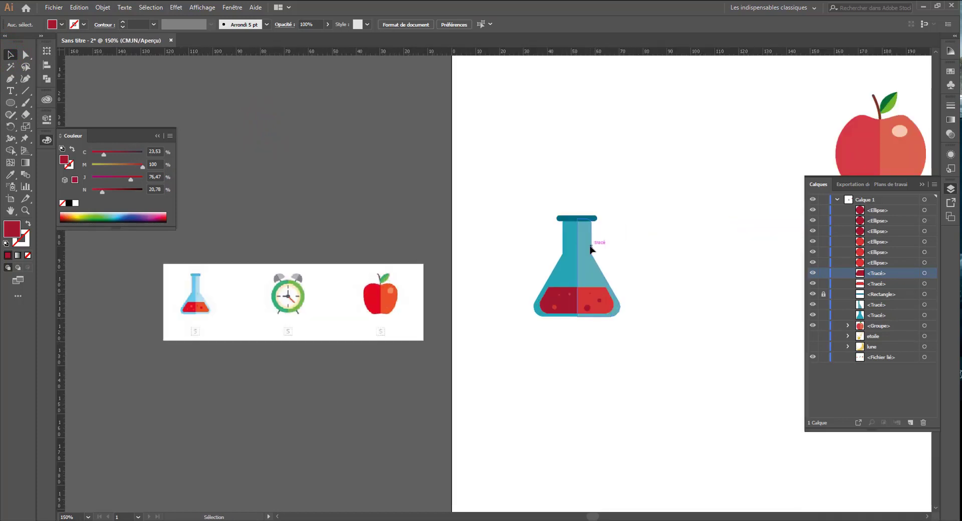
click(568, 268)
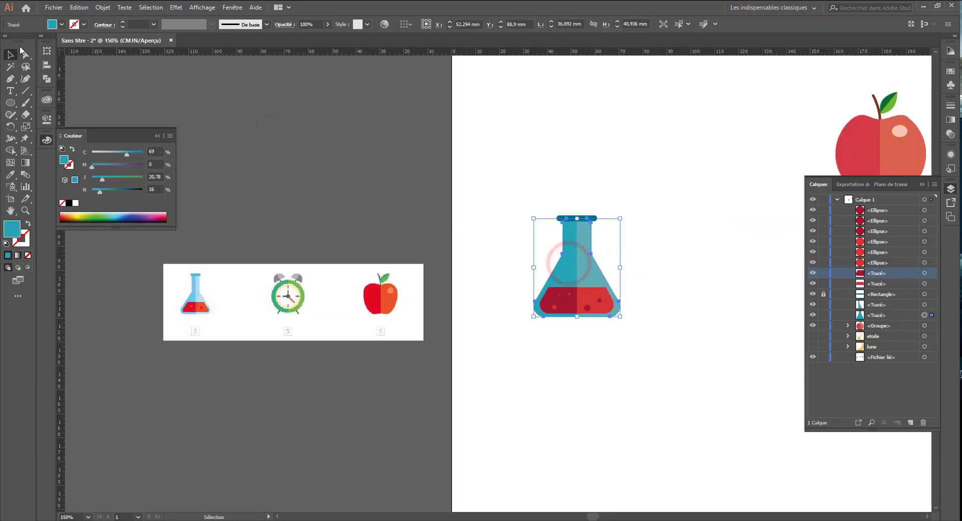
click(26, 54)
click(484, 207)
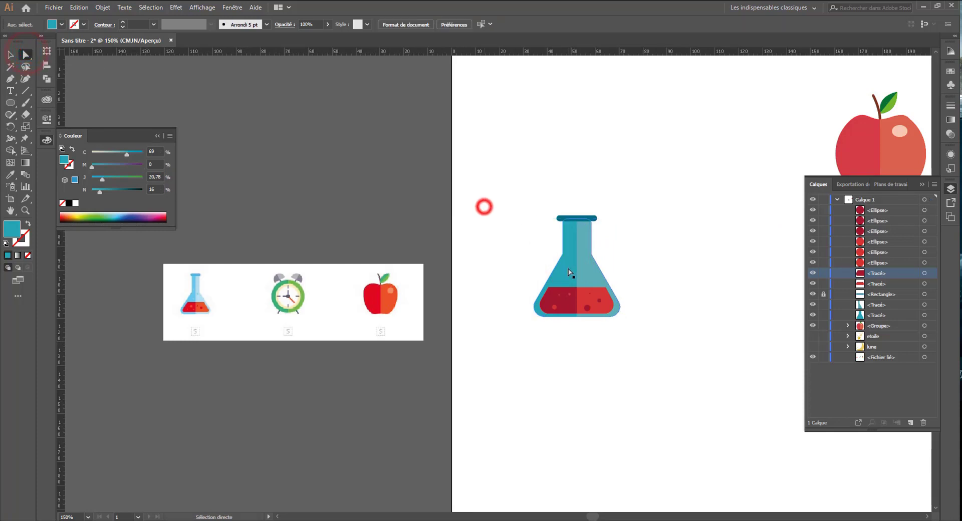
click(569, 268)
click(117, 152)
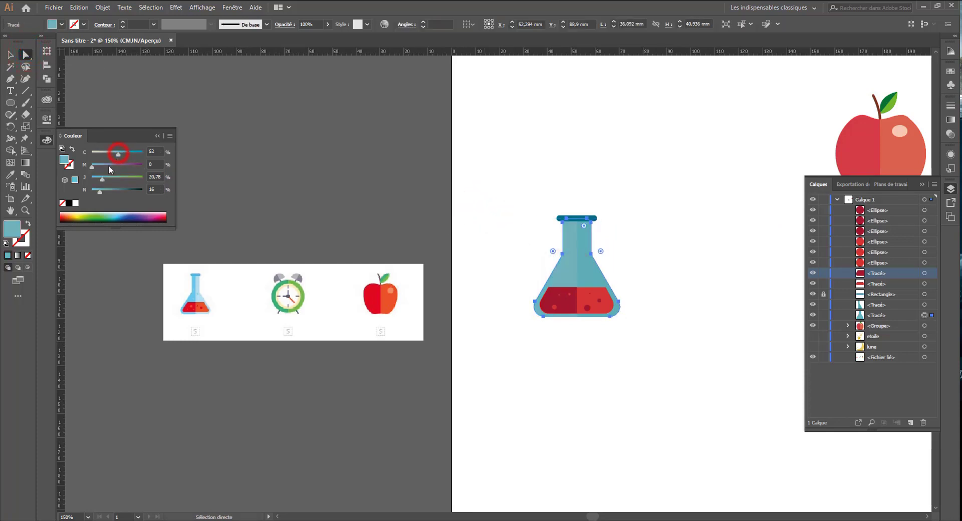
drag(103, 190, 95, 190)
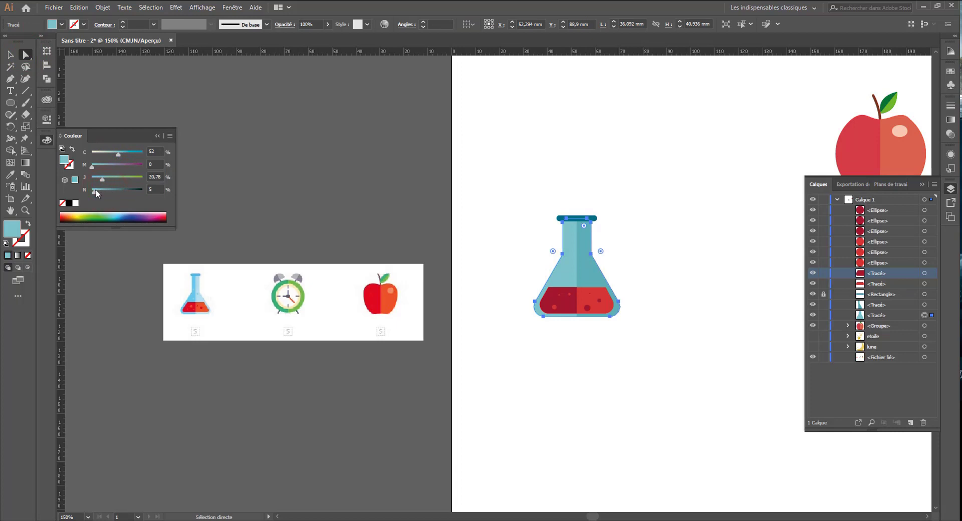
drag(107, 156, 104, 152)
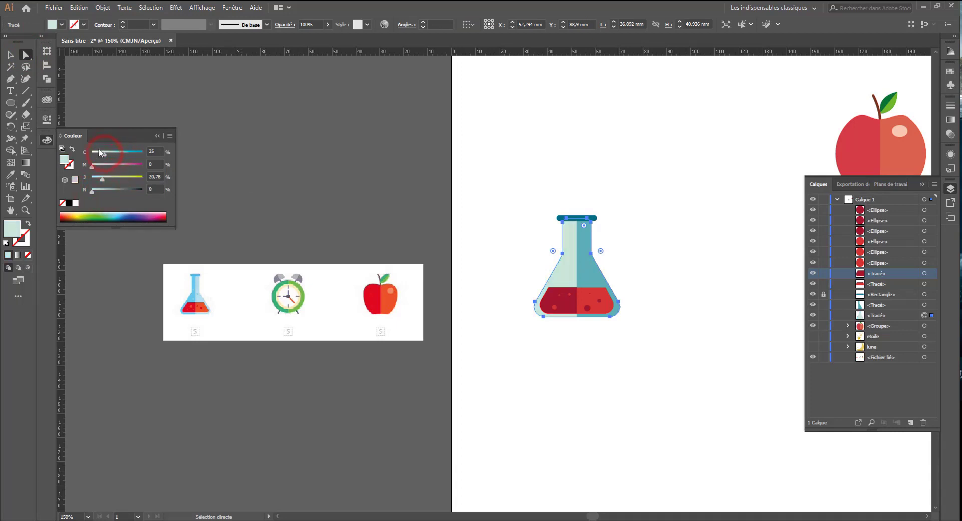
click(118, 150)
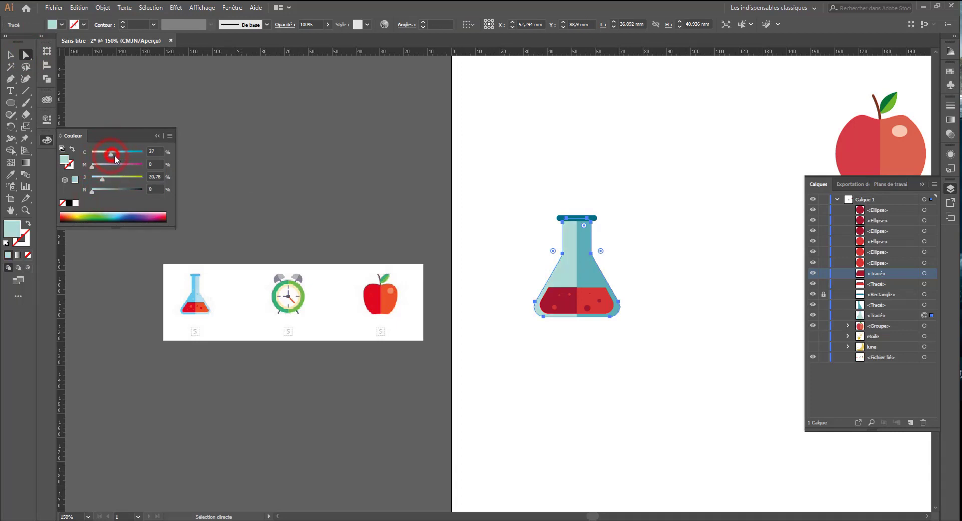
click(117, 156)
Copy the pale teal from the flask's left half to its right half with the Eyedropper and adjust it to C 47, J 14
click(585, 272)
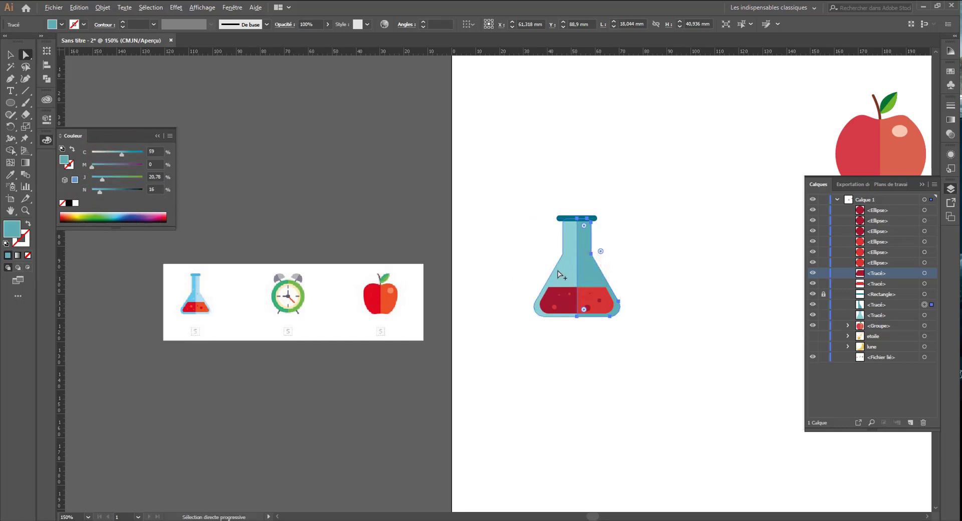
click(10, 174)
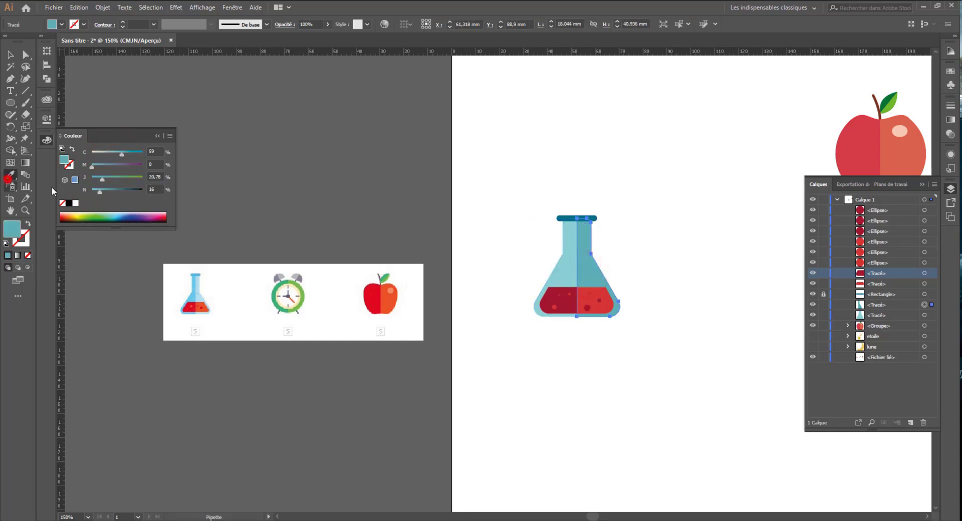
click(568, 278)
mouse_move(116, 152)
mouse_down()
mouse_move(103, 154)
mouse_move(112, 154)
mouse_up()
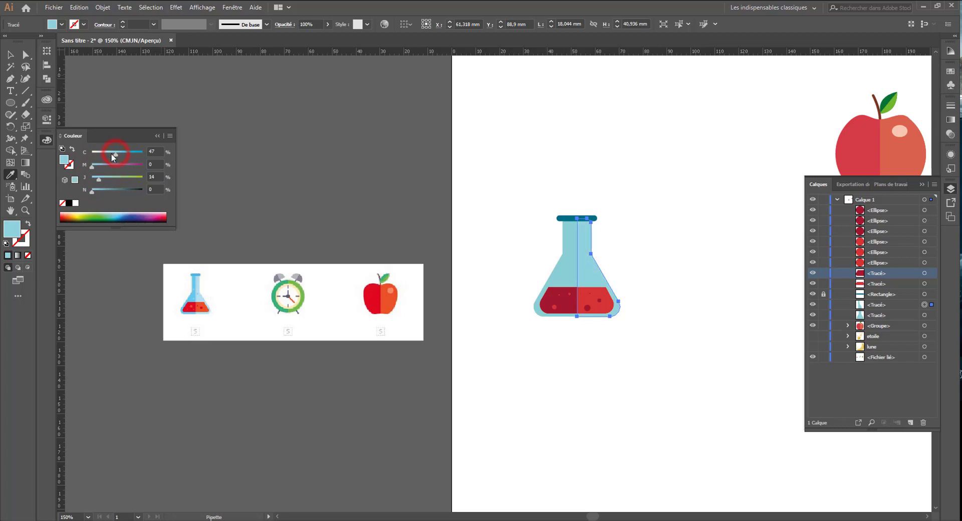
Fill the flask body's right half with a pale grey-blue of C 23, M 0, J 0, N 14
click(7, 56)
click(265, 108)
click(585, 267)
click(125, 154)
drag(122, 155, 117, 155)
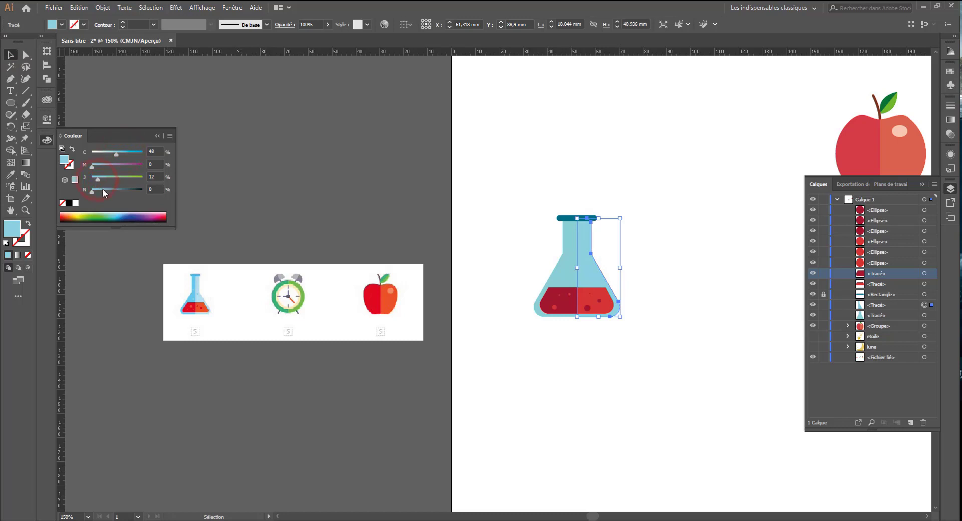
click(98, 190)
click(96, 177)
drag(96, 178, 91, 179)
click(103, 153)
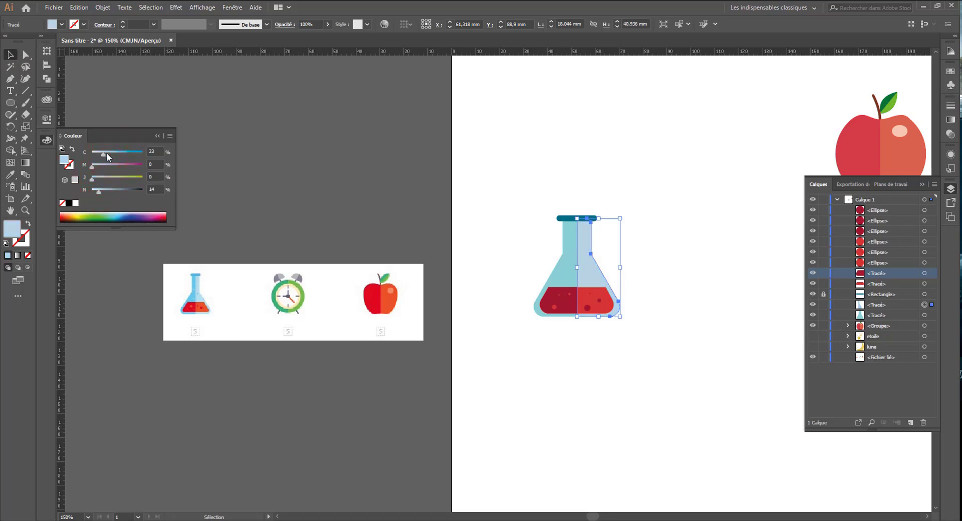
click(321, 140)
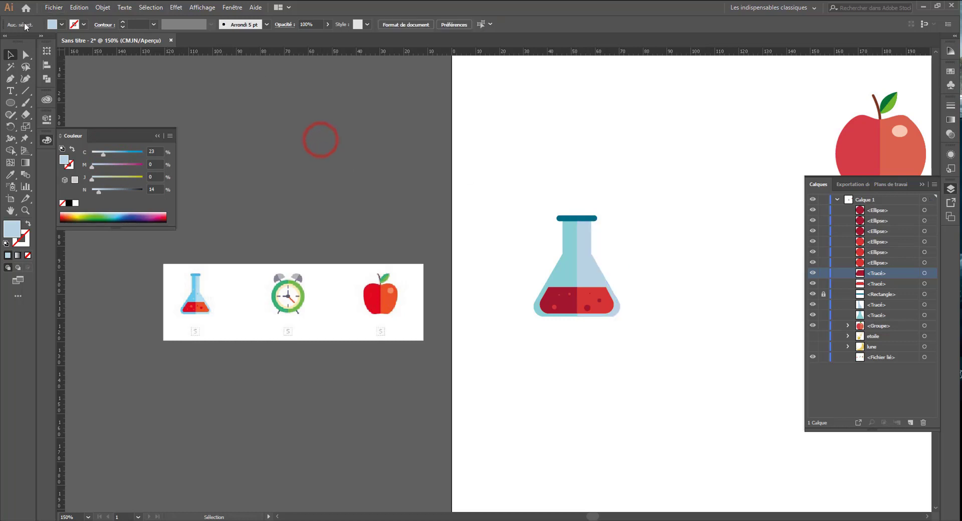
Group all the flask shapes under the name "verre" and rename the apple's group "pommme"
click(570, 218)
drag(687, 176, 486, 369)
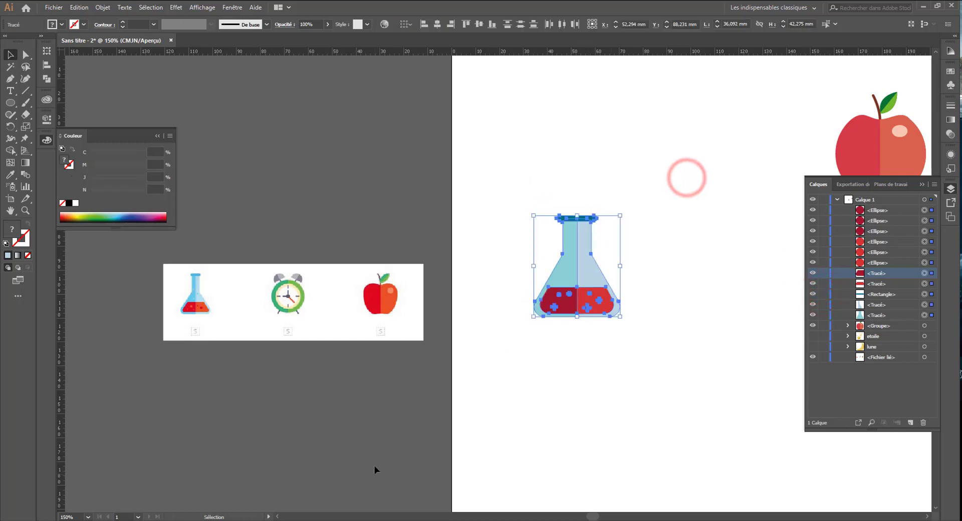
key(ctrl+g)
double_click(881, 210)
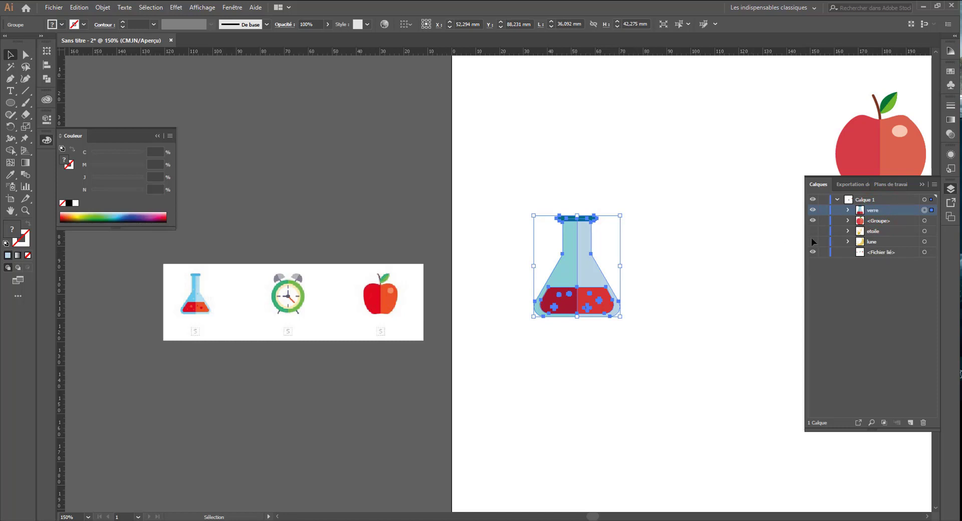
click(880, 221)
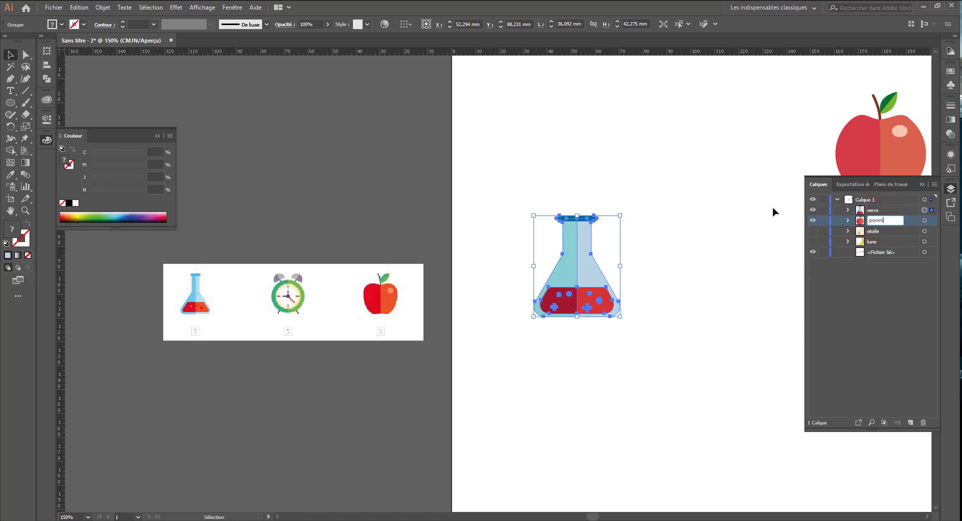
Make the hidden "etoile" and "lune" groups visible again on the artboard
drag(712, 218, 562, 217)
click(812, 231)
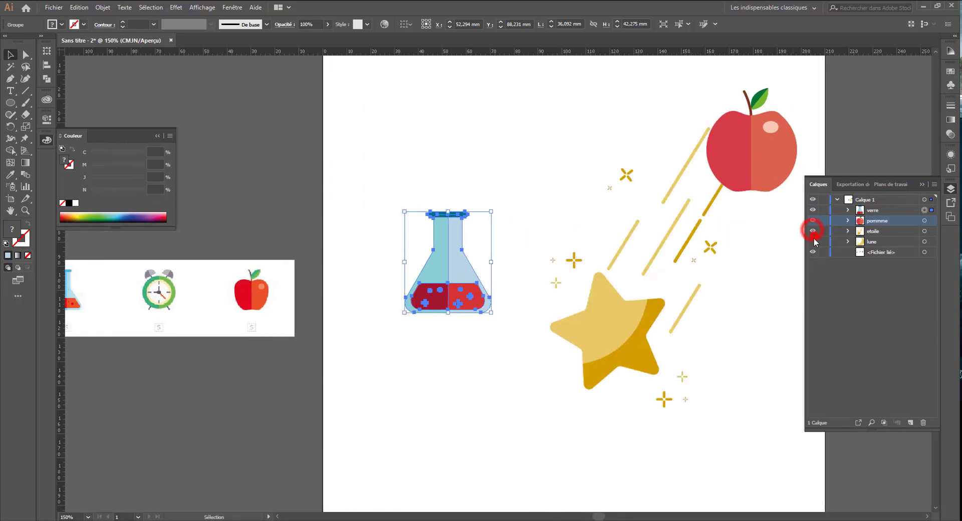
click(813, 241)
key(ctrl+minus)
key(ctrl+minus)
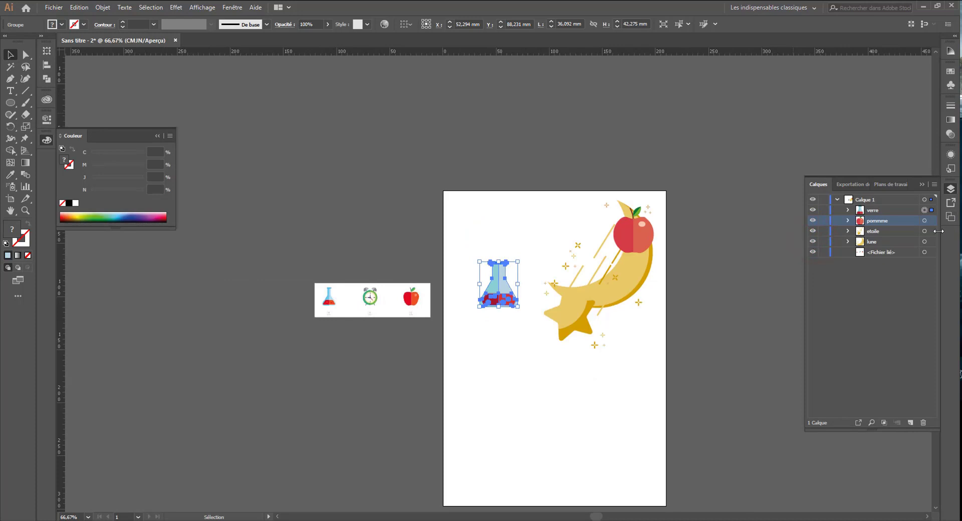
Move the shooting star to the artboard's lower left below the flask and the moon to the lower right below the apple
click(925, 231)
drag(557, 322, 489, 438)
click(925, 242)
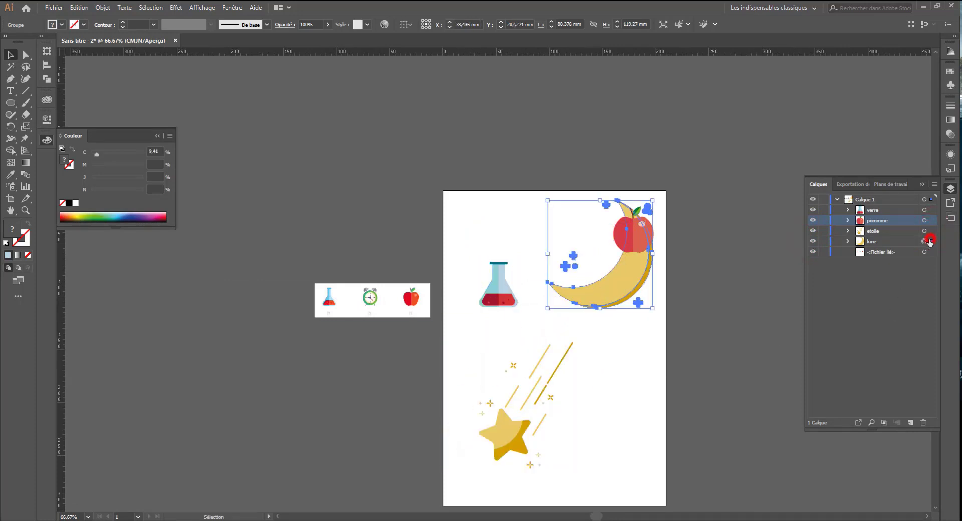
drag(647, 292, 651, 397)
click(516, 268)
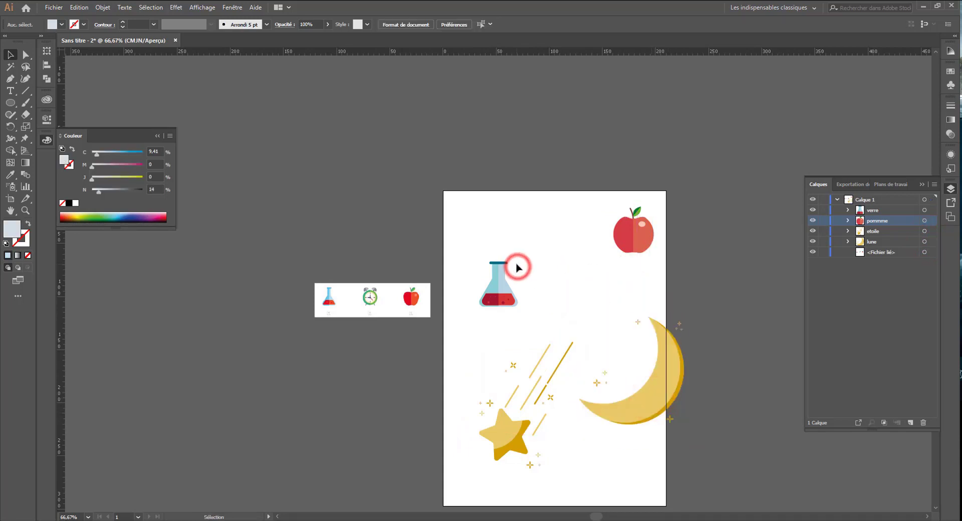